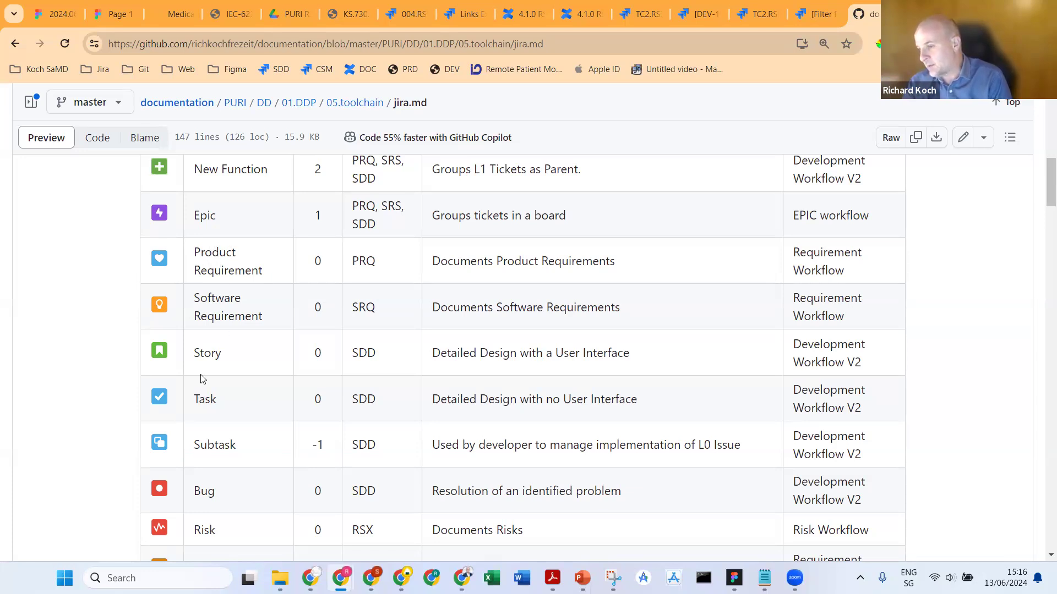
# - Examine the issue type table in jira.md, highlighting the Story to Bug rows and the Risk row
pyautogui.scroll(-2, 231, 358)
pyautogui.moveTo(201, 214); pyautogui.dragTo(230, 363)
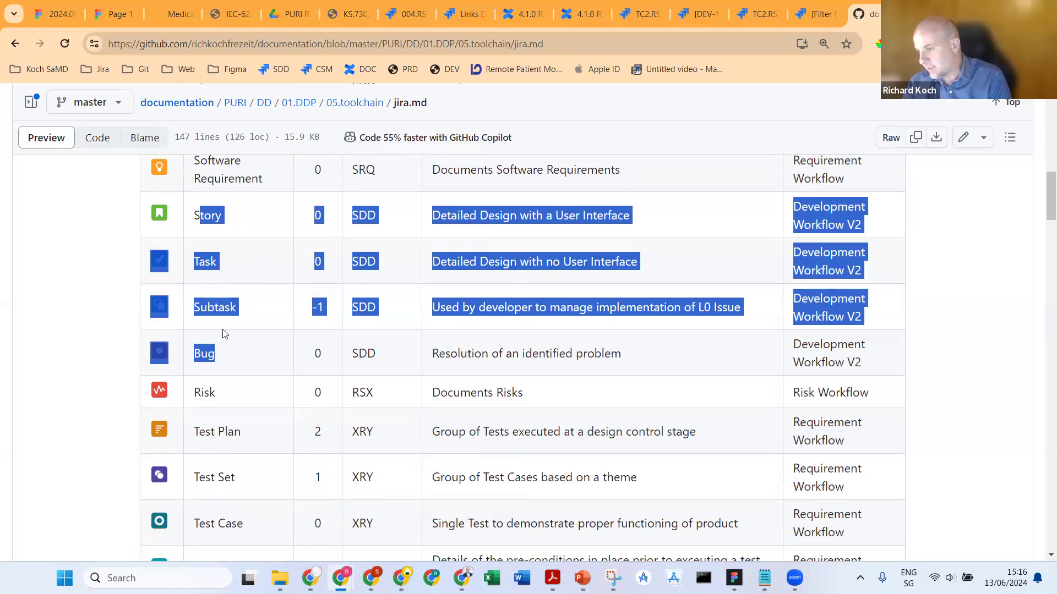
pyautogui.scroll(-1, 226, 336)
pyautogui.moveTo(201, 323); pyautogui.dragTo(262, 326)
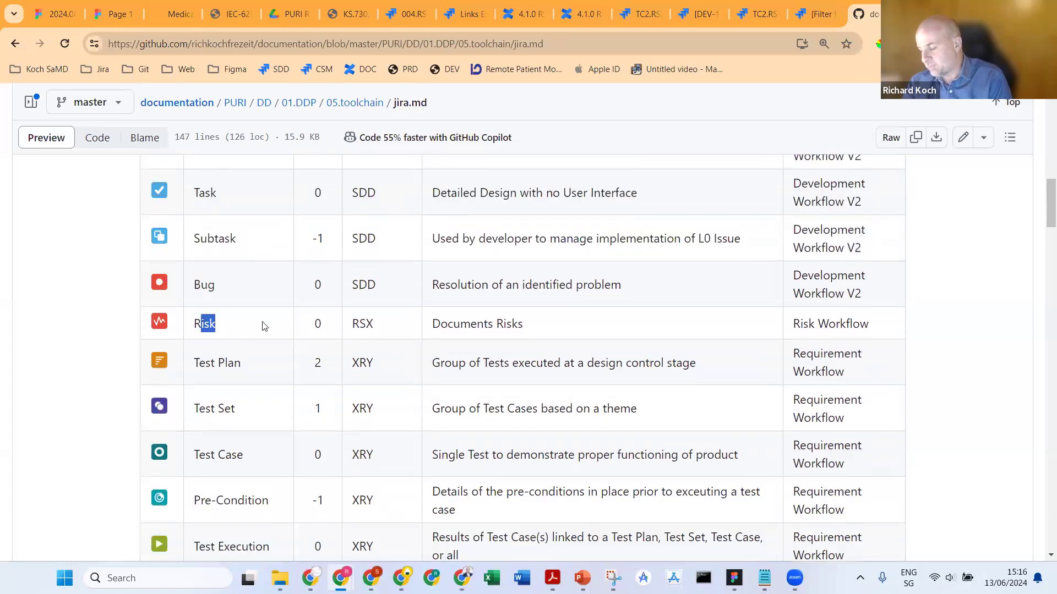
pyautogui.scroll(2, 341, 327)
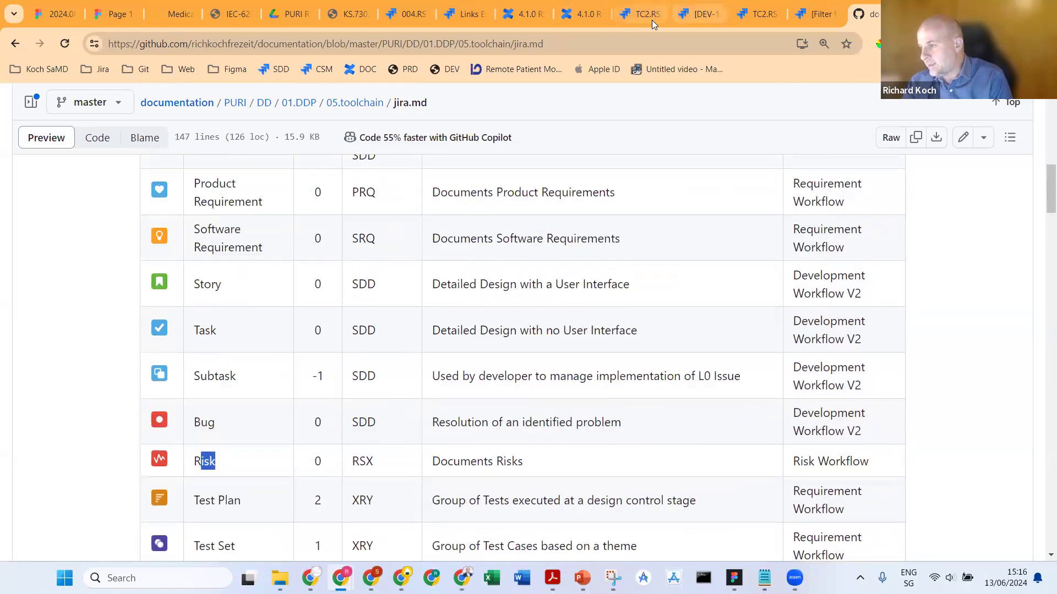
# - Switch to the PURI project in Jira and look through its Components list
pyautogui.click(467, 14)
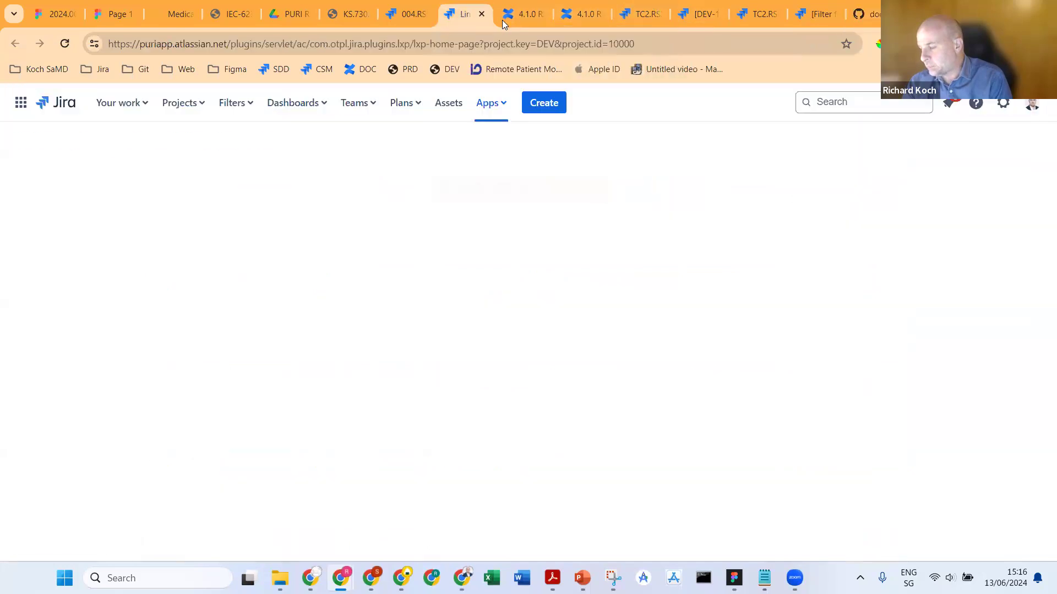
pyautogui.click(405, 16)
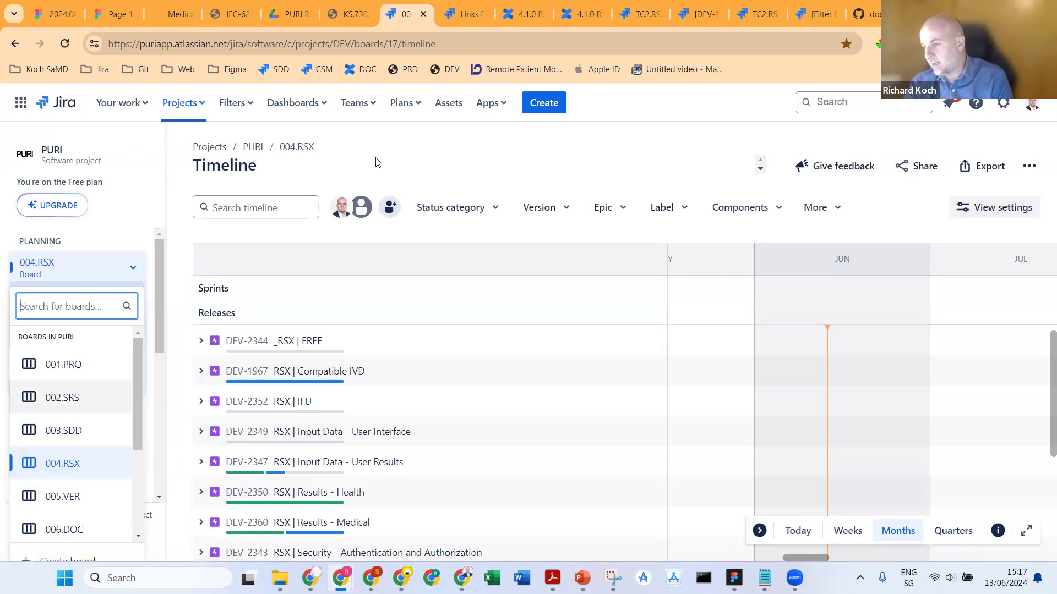
pyautogui.press('Escape')
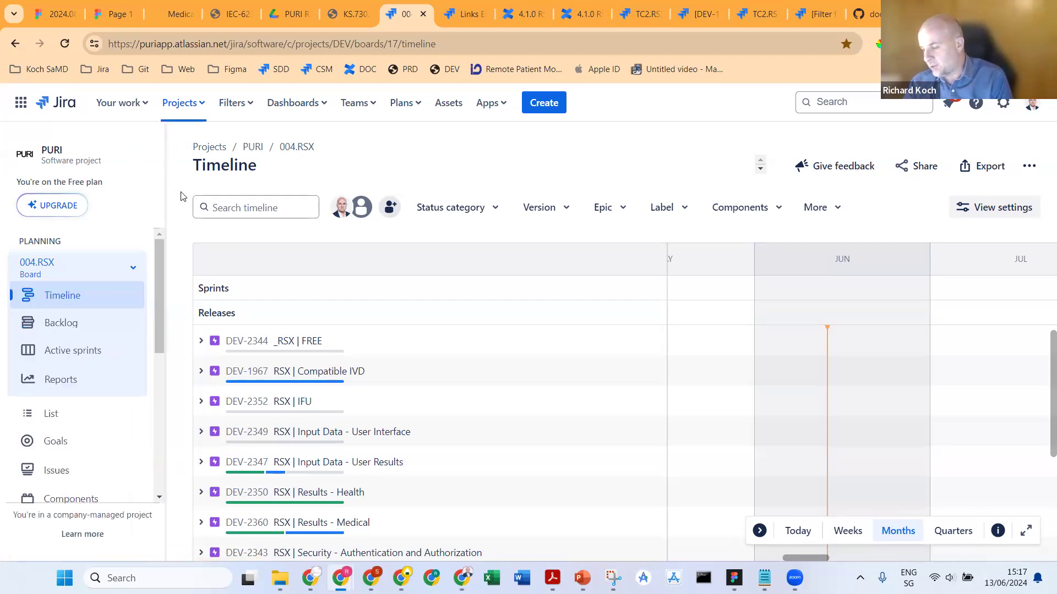
pyautogui.scroll(-3, 99, 259)
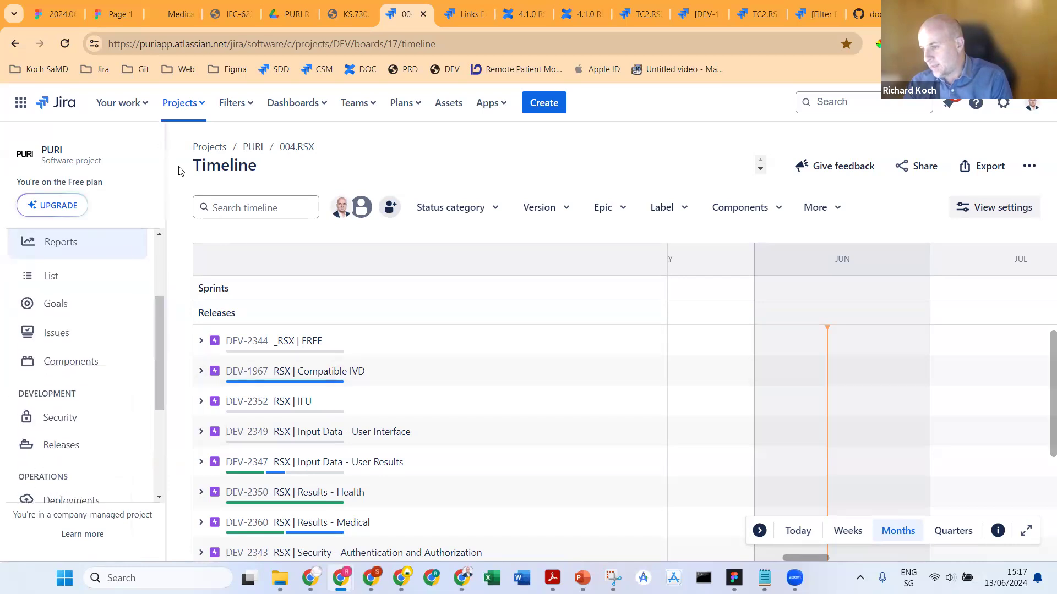
pyautogui.click(69, 361)
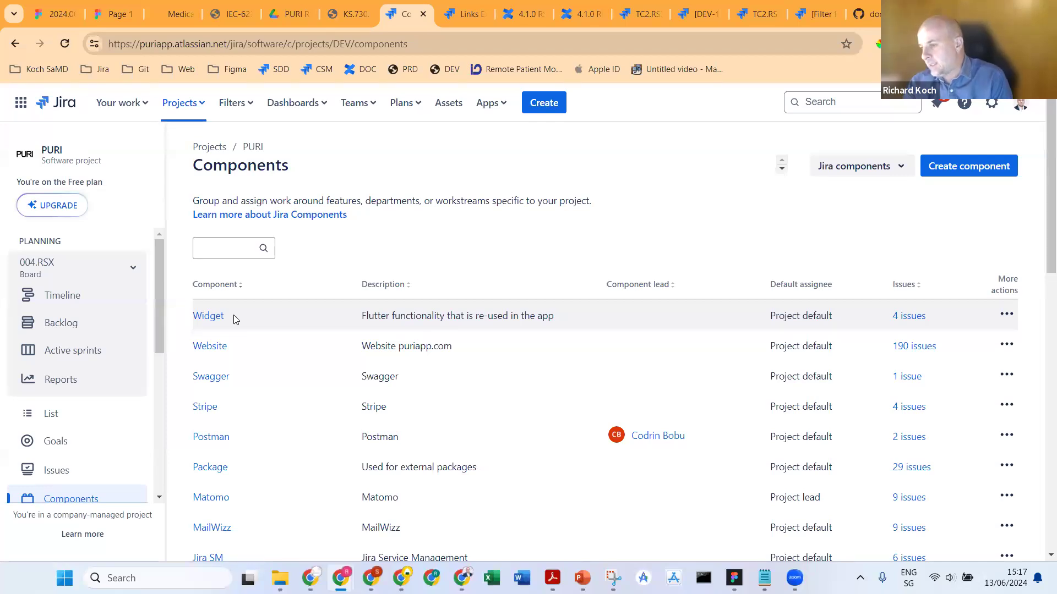
pyautogui.scroll(-2, 274, 425)
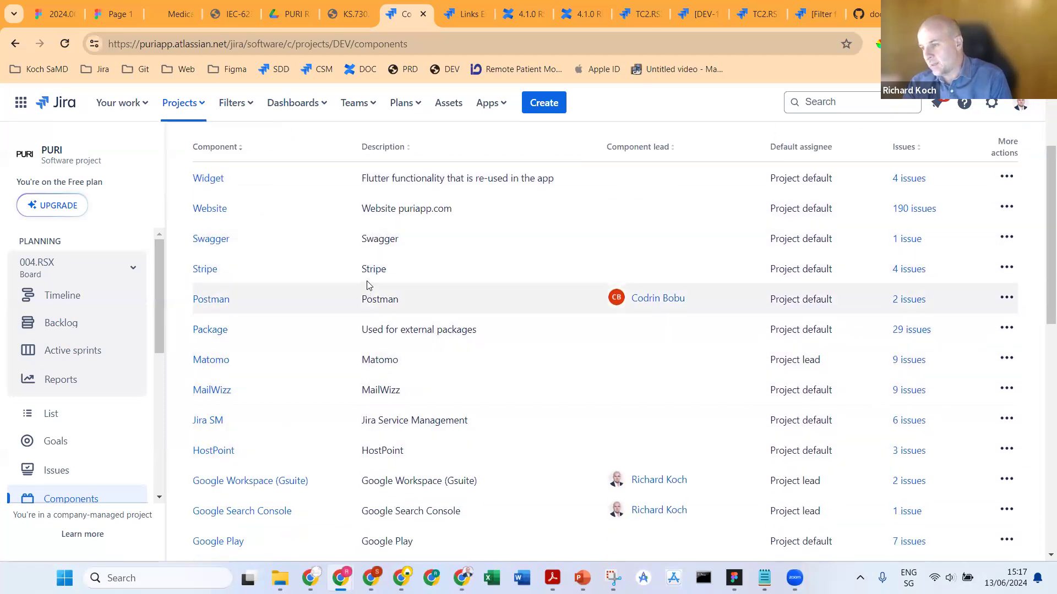
pyautogui.scroll(2, 368, 279)
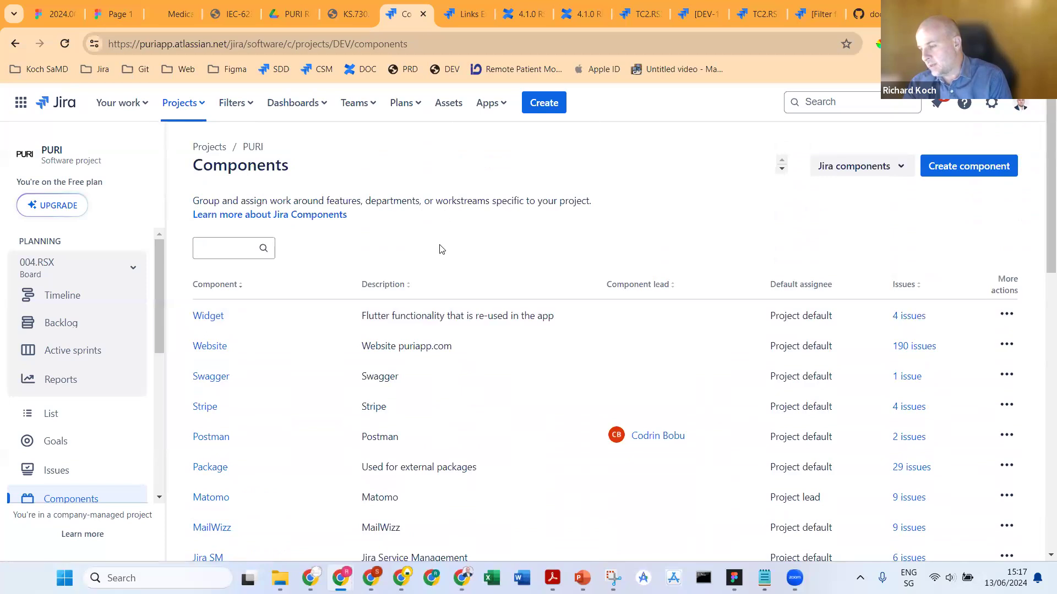
# - View the 001.PRQ board's timeline in full screen and inspect the issues under the PRQ | Admin - Reports epic
pyautogui.click(44, 272)
pyautogui.click(57, 363)
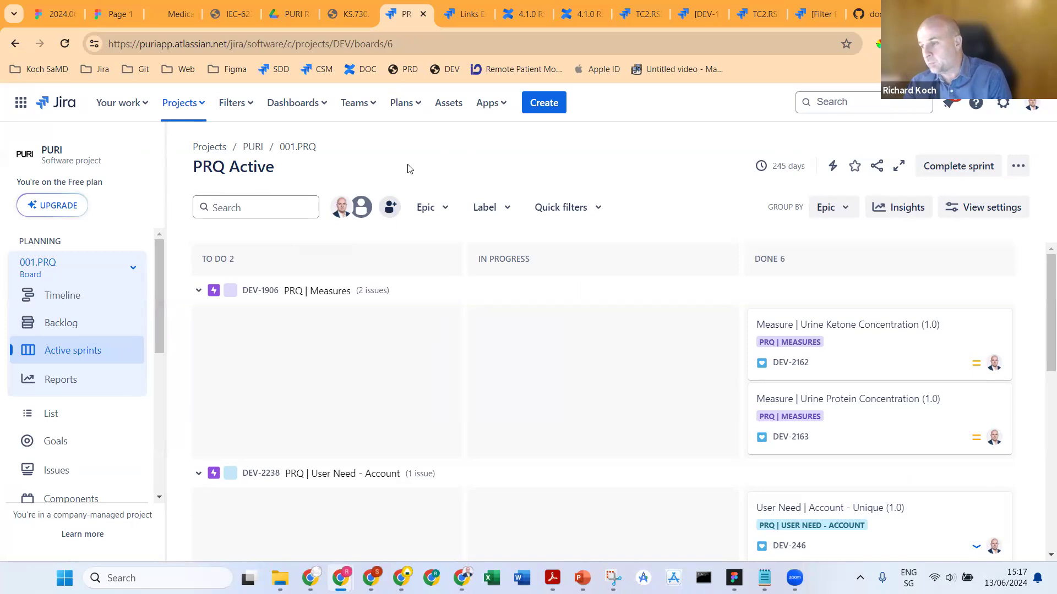
pyautogui.click(62, 295)
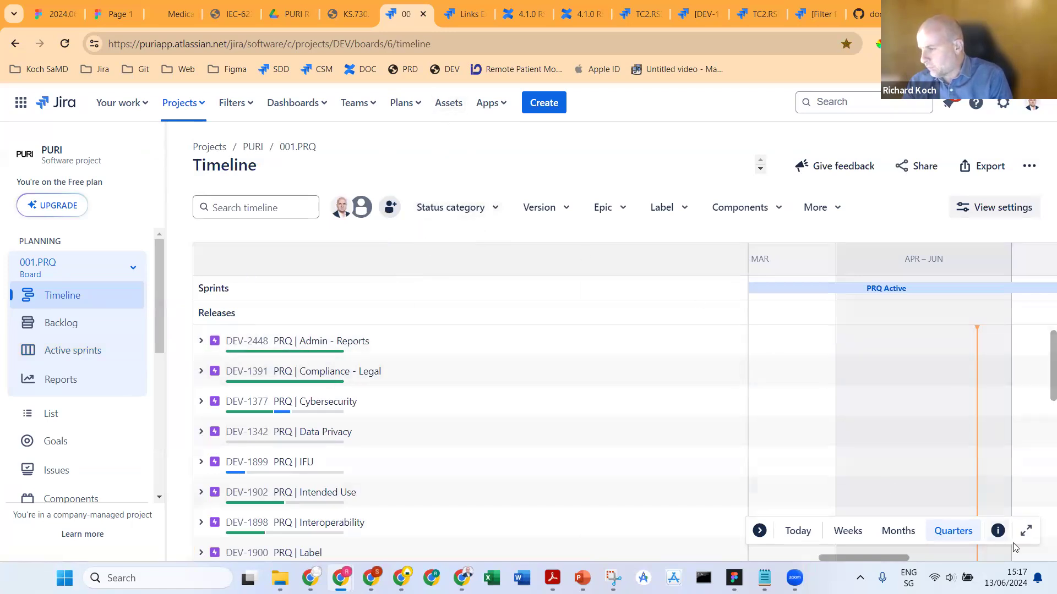
pyautogui.click(1026, 531)
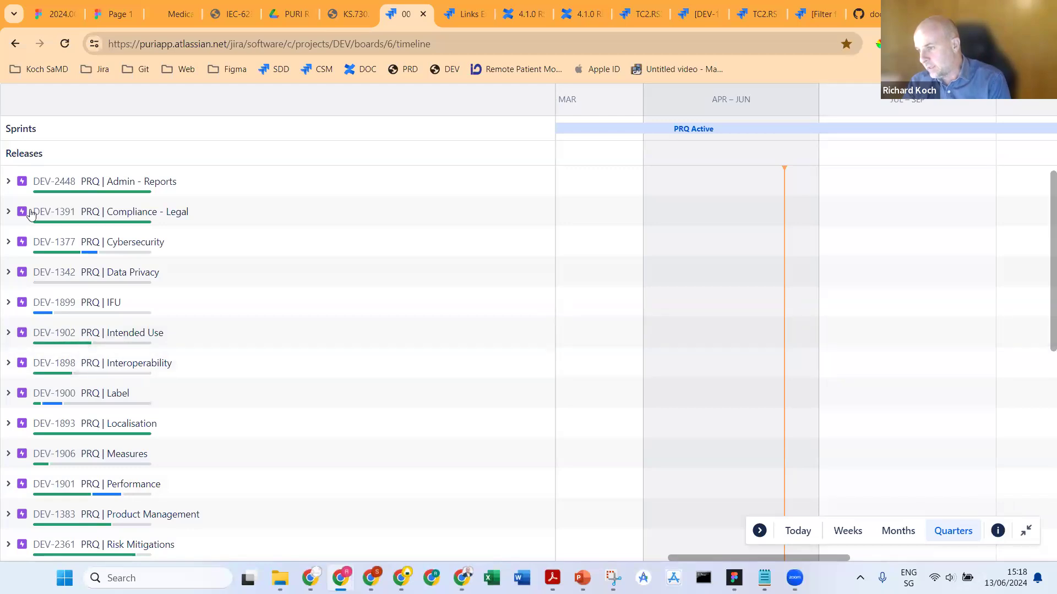
pyautogui.click(8, 182)
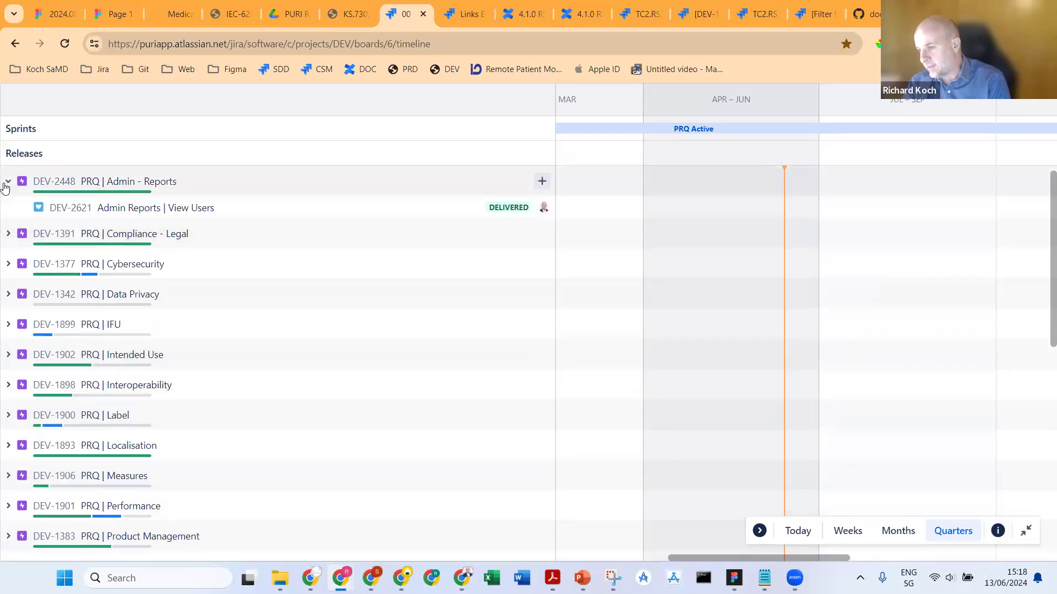
pyautogui.click(7, 184)
pyautogui.click(1026, 531)
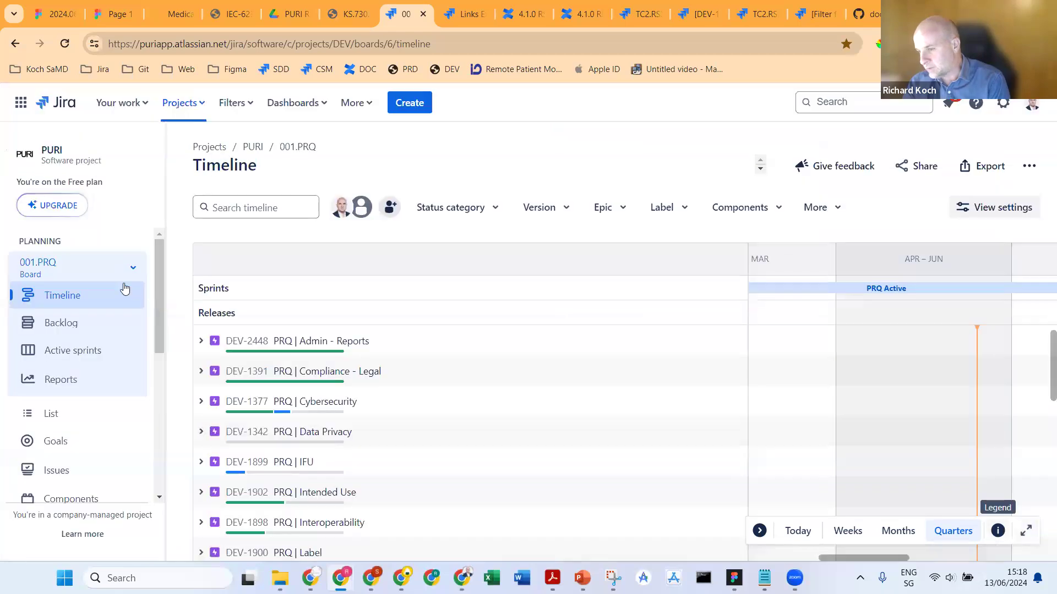
# - Open the 004.RSX board's timeline and inspect the issues under the _RSX | FREE epic
pyautogui.click(72, 272)
pyautogui.click(74, 458)
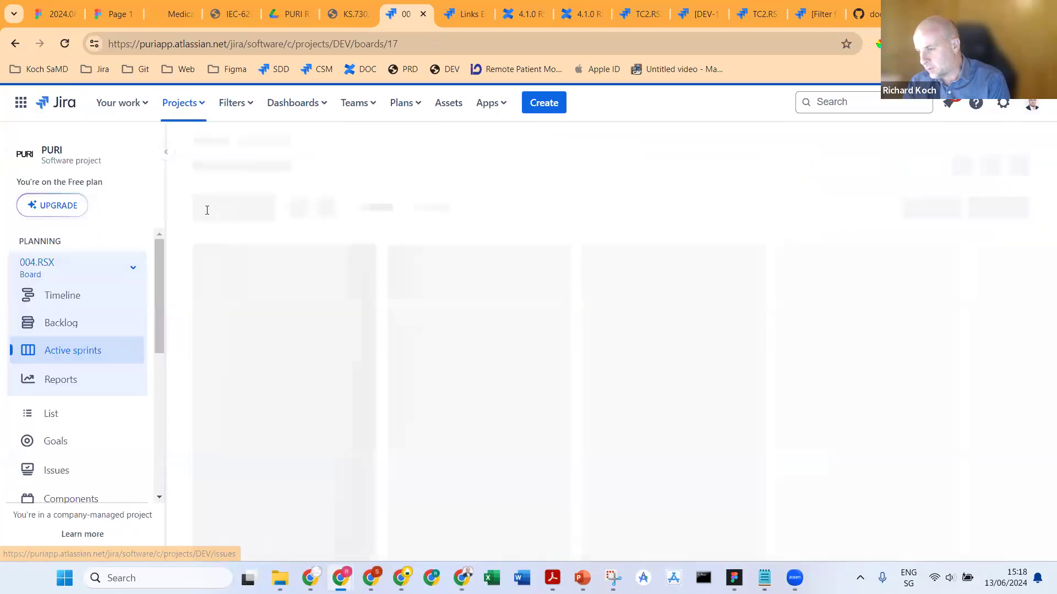
pyautogui.click(106, 307)
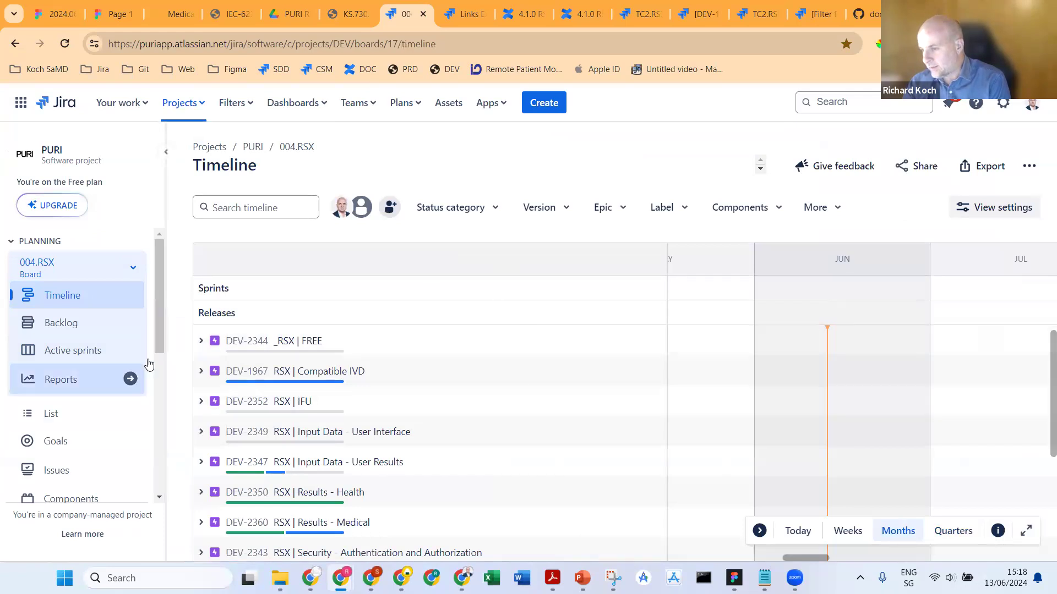
pyautogui.click(201, 341)
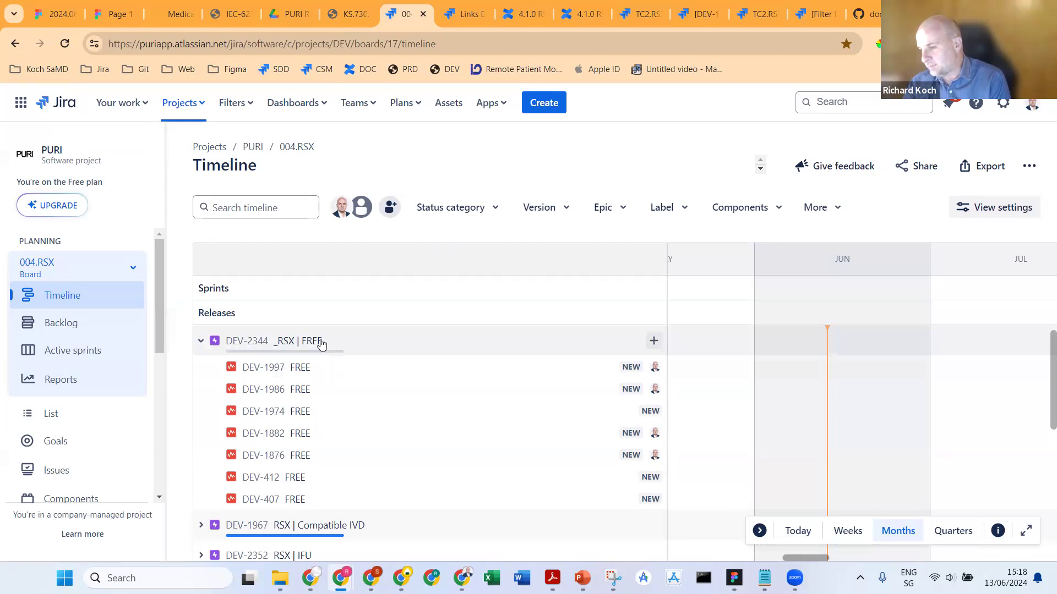
pyautogui.click(201, 341)
pyautogui.scroll(-3, 343, 301)
pyautogui.scroll(3, 343, 301)
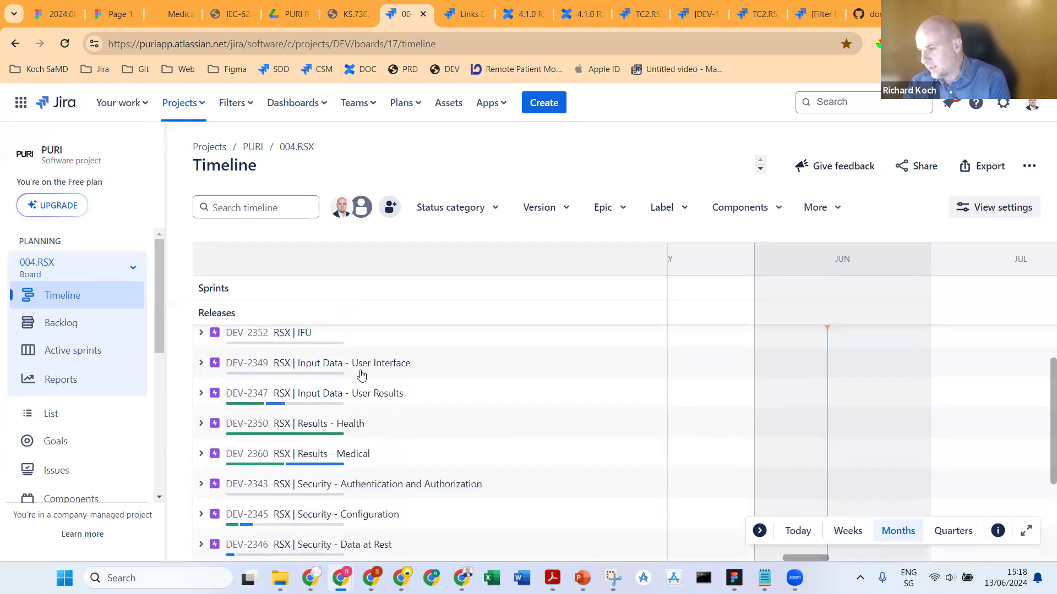
# - Show the 004.RSX timeline in full screen and look through its complete list of risk epics
pyautogui.click(1027, 532)
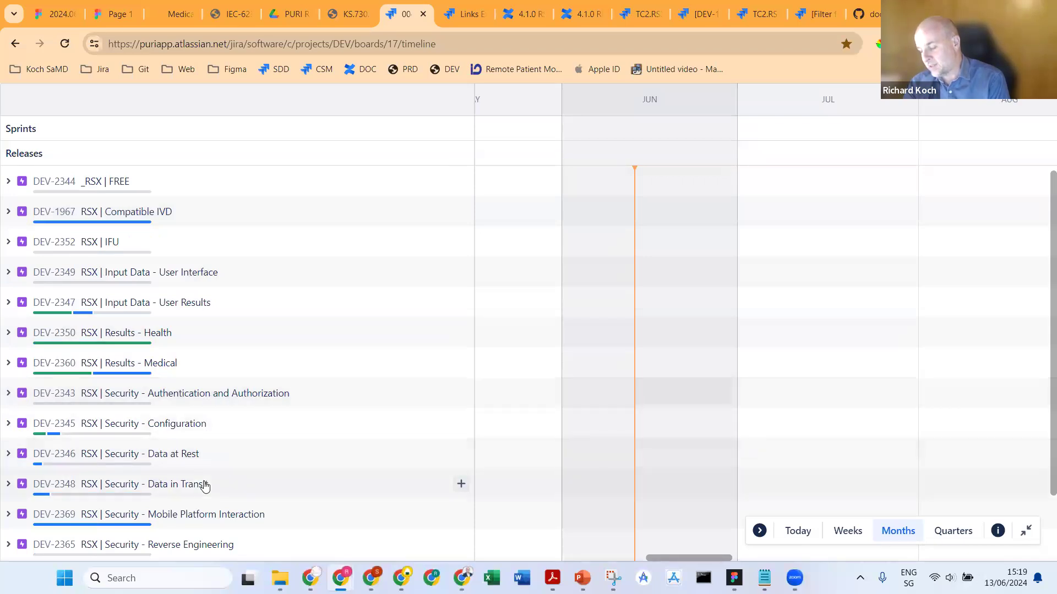
pyautogui.scroll(-3, 326, 408)
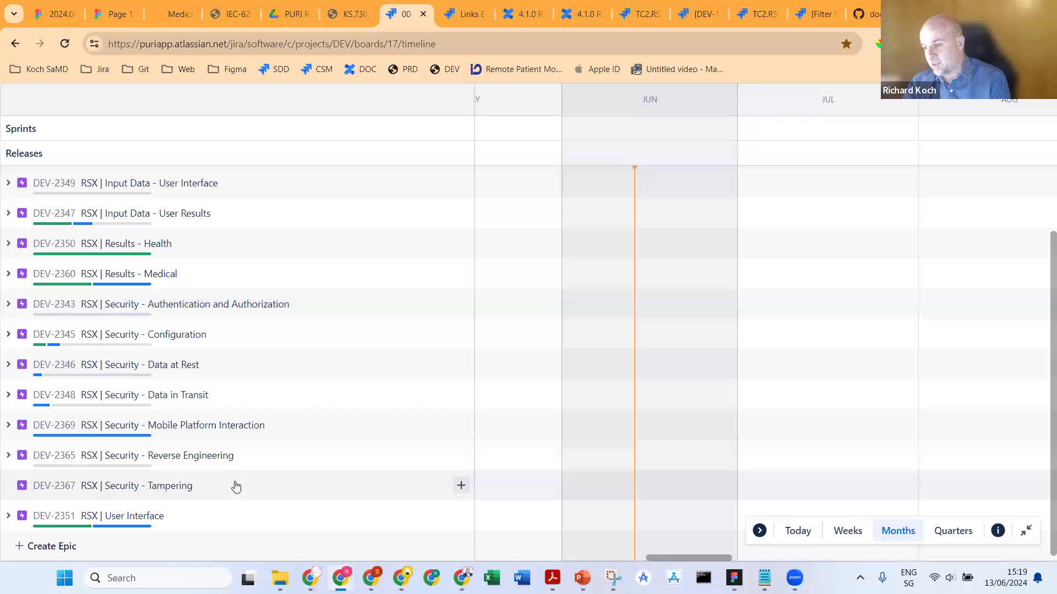
pyautogui.scroll(3, 265, 430)
pyautogui.scroll(-3, 214, 325)
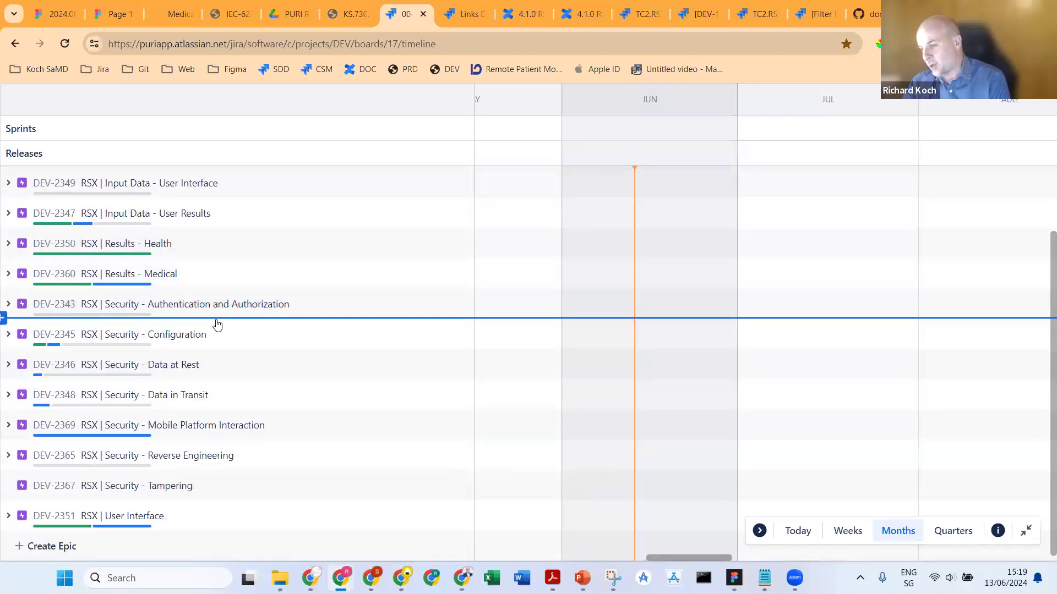
pyautogui.scroll(3, 266, 295)
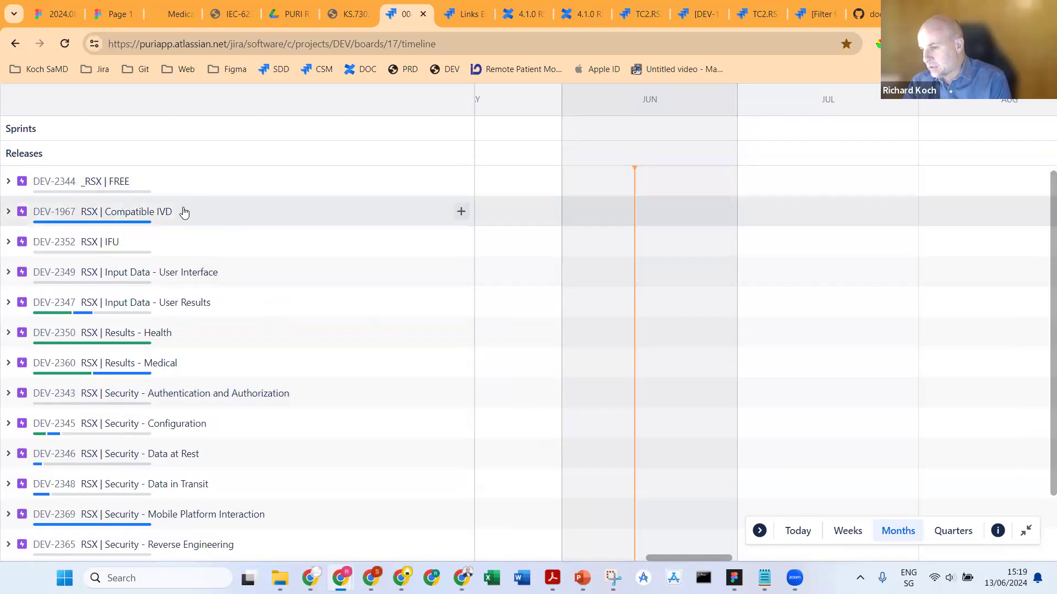
# - Expand the epics from RSX | Compatible IVD through RSX | Results - Health to review their risks, then exit full screen
pyautogui.click(8, 212)
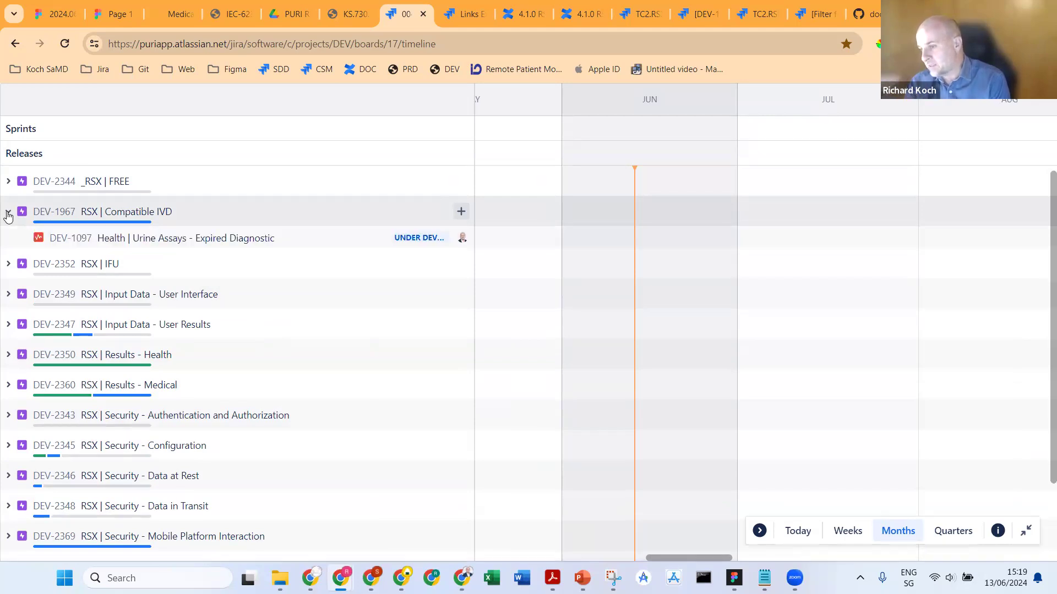
pyautogui.click(8, 264)
pyautogui.click(9, 317)
pyautogui.scroll(-3, 88, 292)
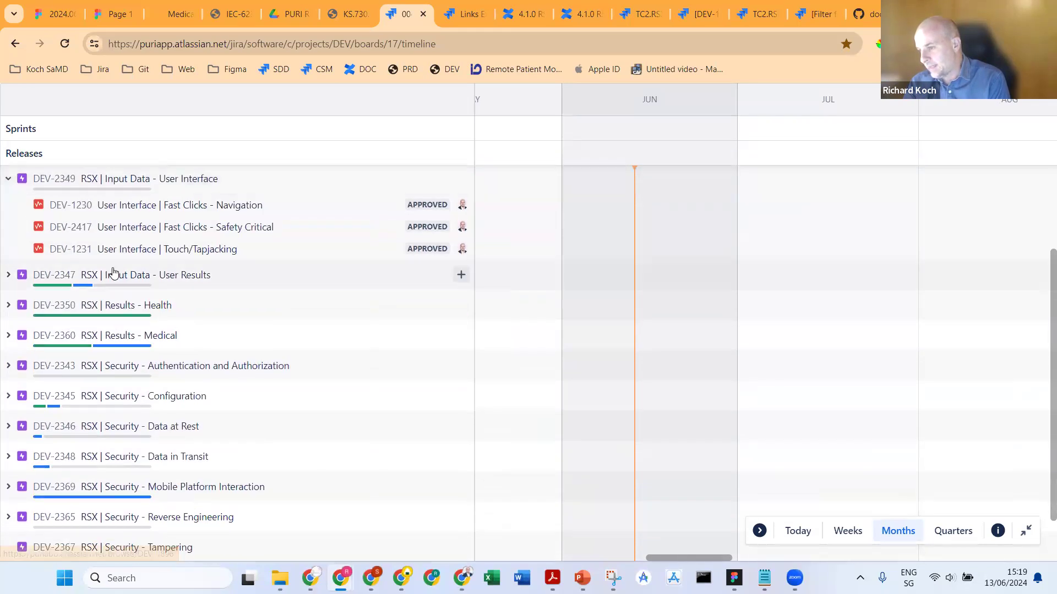
pyautogui.click(8, 276)
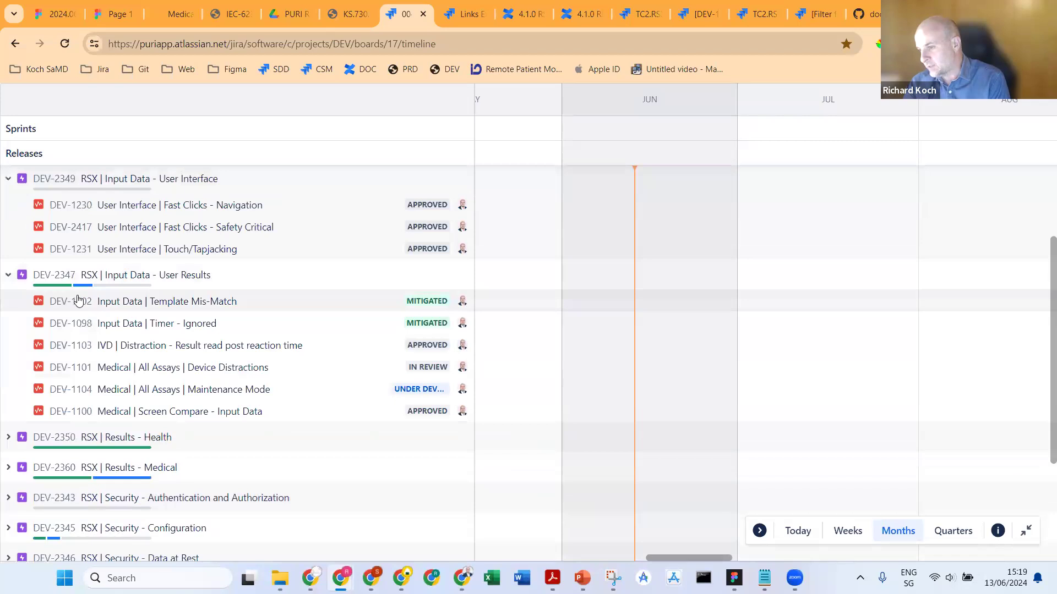
pyautogui.click(9, 438)
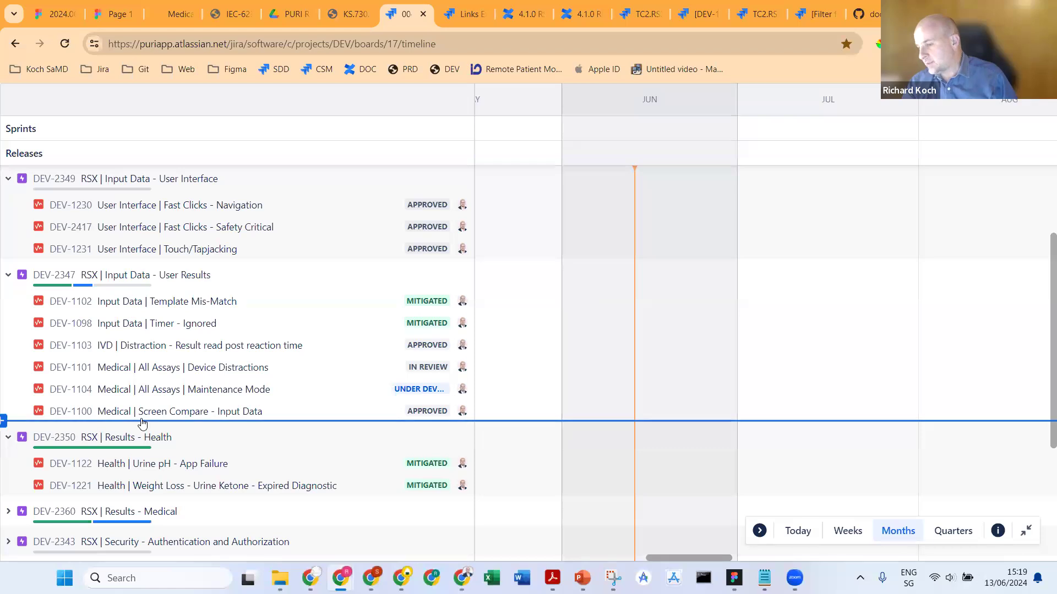
pyautogui.scroll(1, 141, 410)
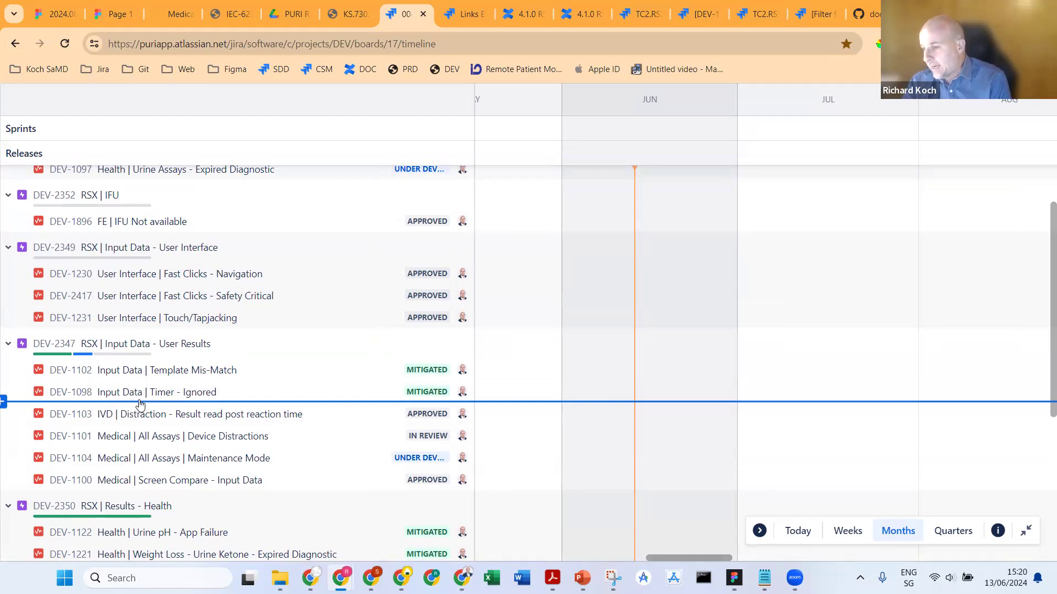
pyautogui.scroll(1, 156, 300)
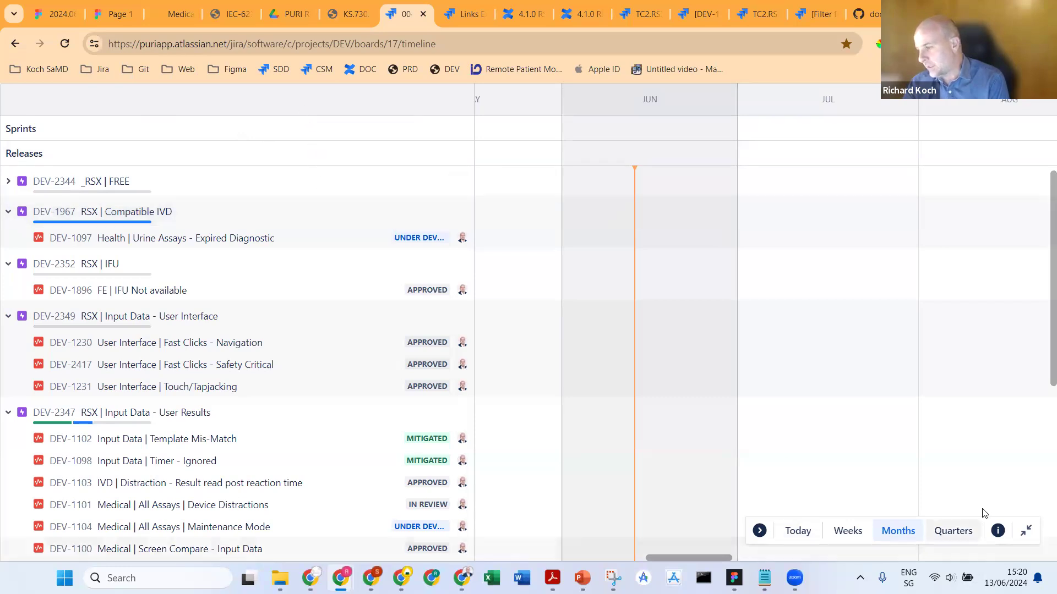
pyautogui.click(1026, 531)
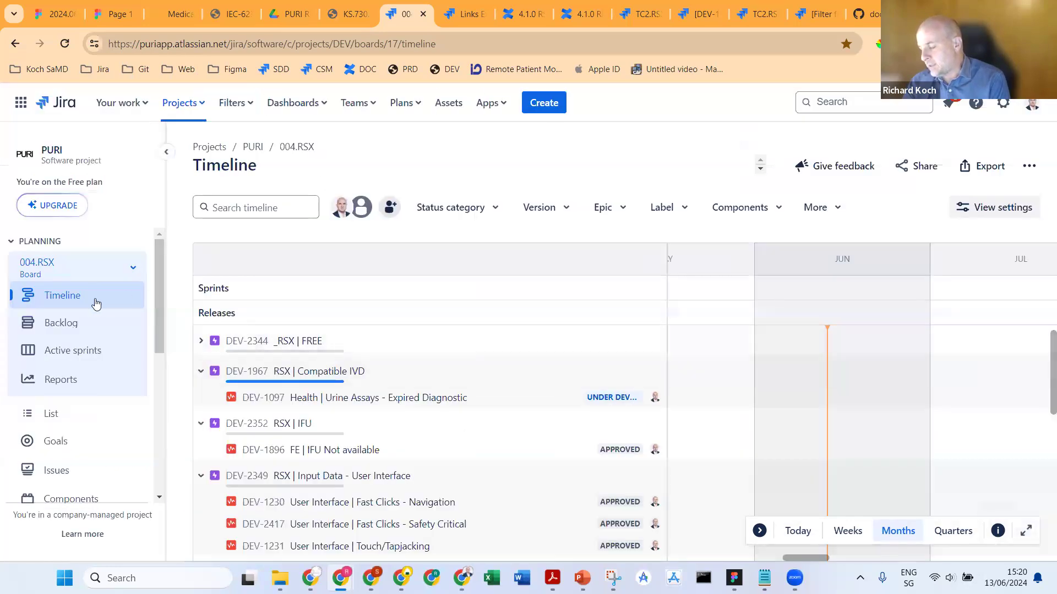
# - View the 004.RSX board's backlog and its active sprints
pyautogui.click(92, 324)
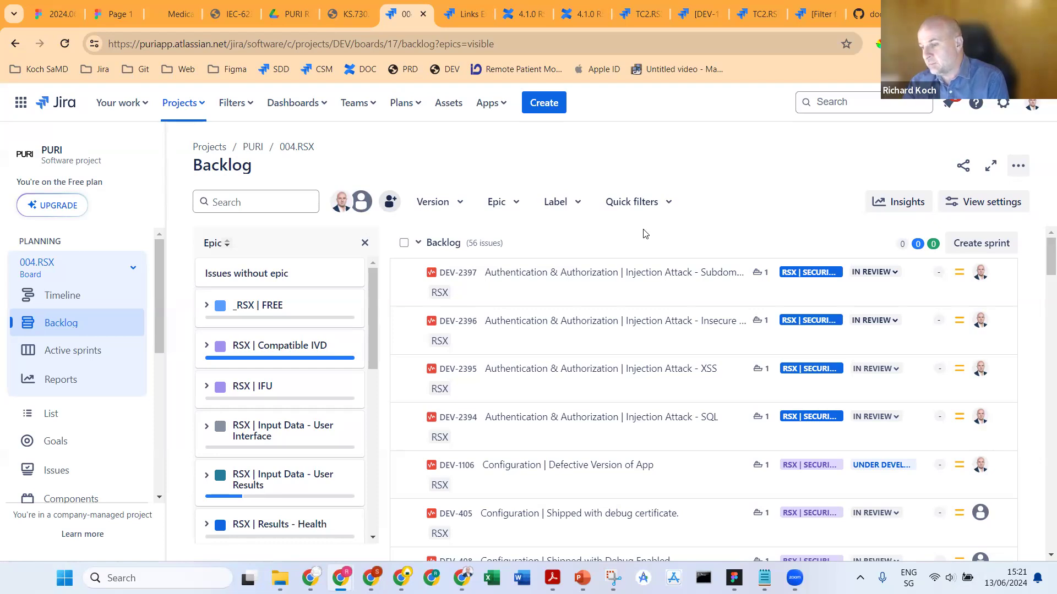
pyautogui.click(91, 365)
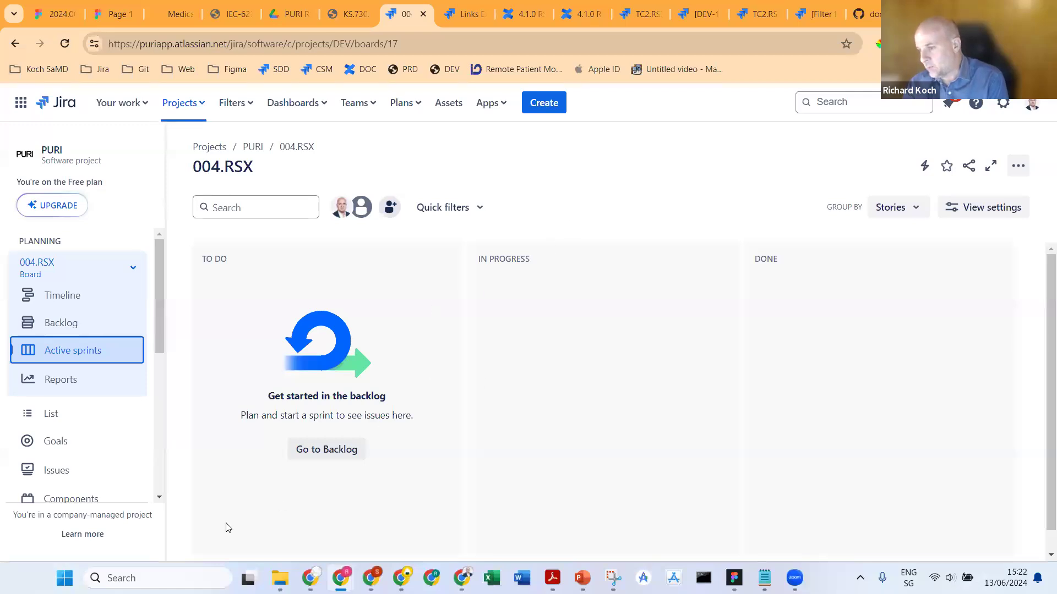
pyautogui.click(581, 170)
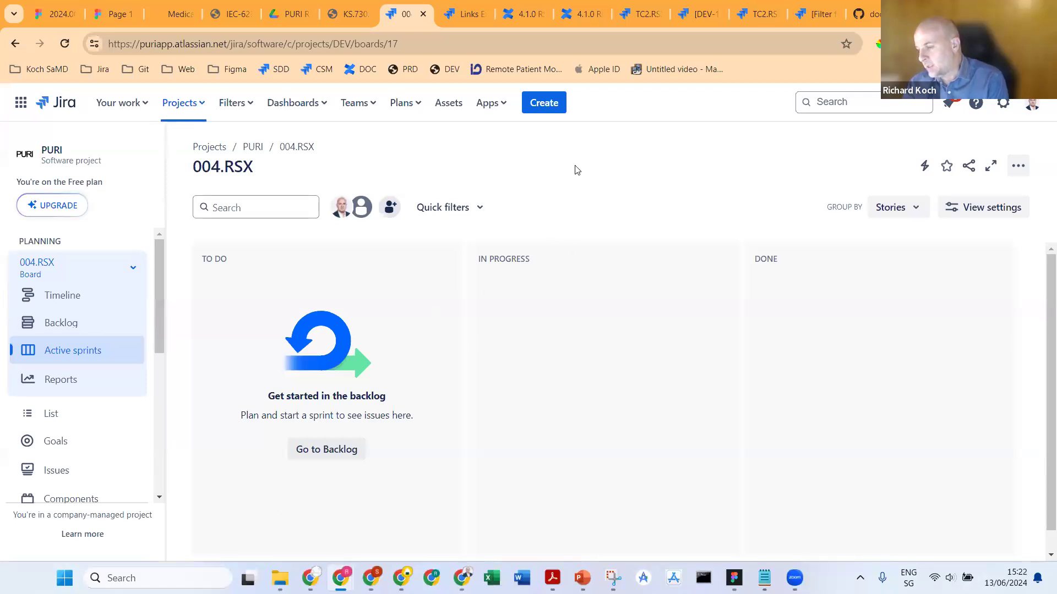
# - Switch to the Links Explorer traceability report for 4.1.0 RSX and hide its Parent column
pyautogui.click(450, 18)
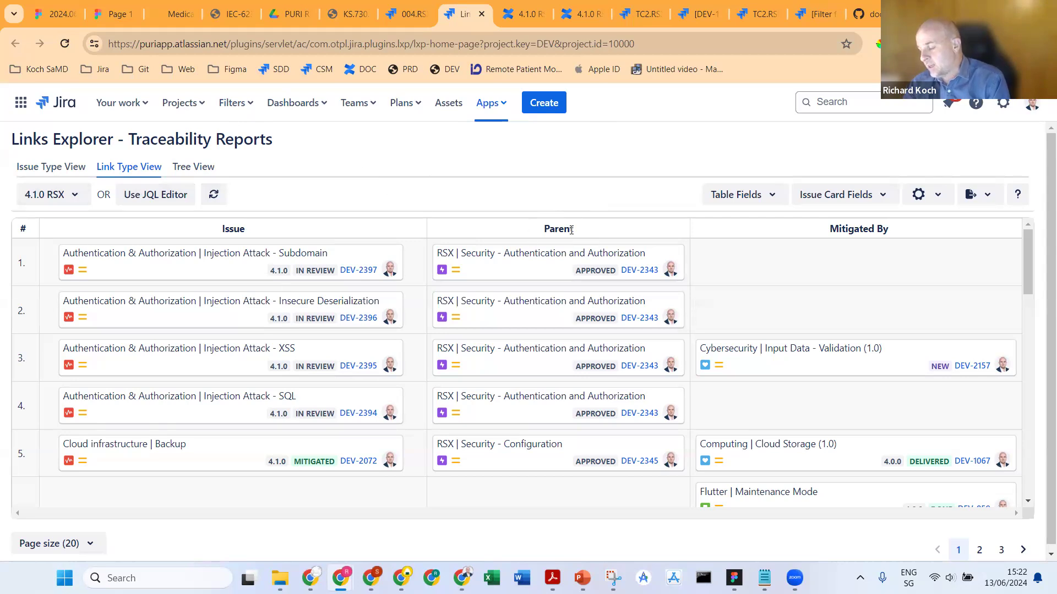
pyautogui.click(759, 197)
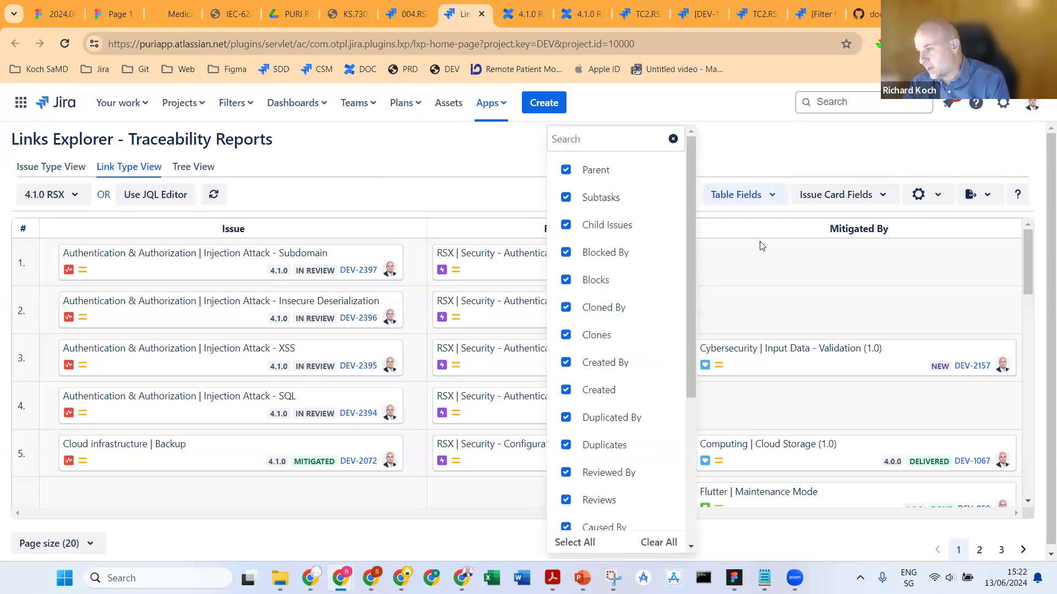
pyautogui.click(597, 171)
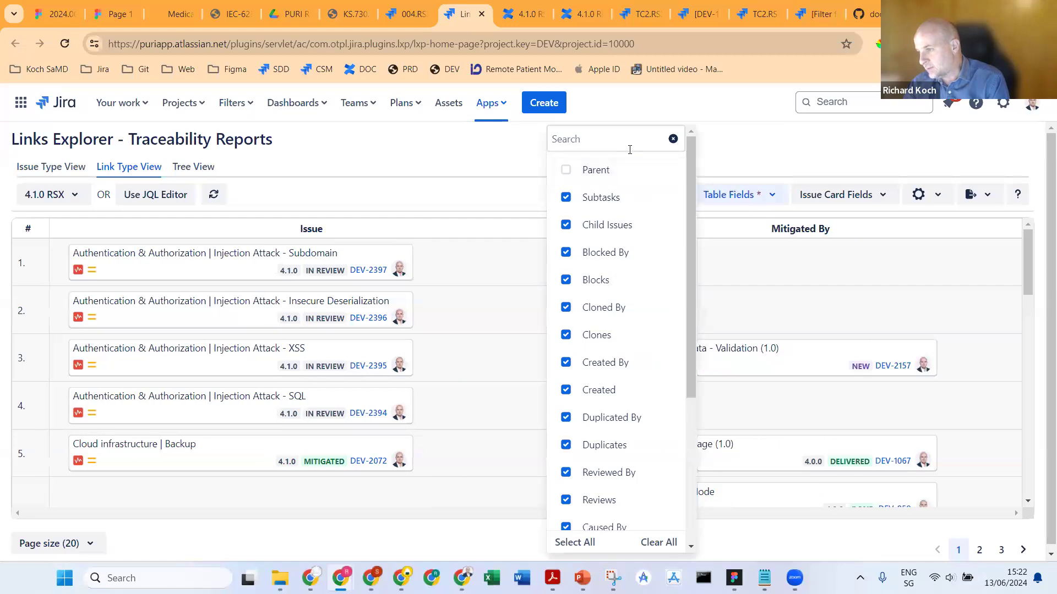
pyautogui.click(733, 146)
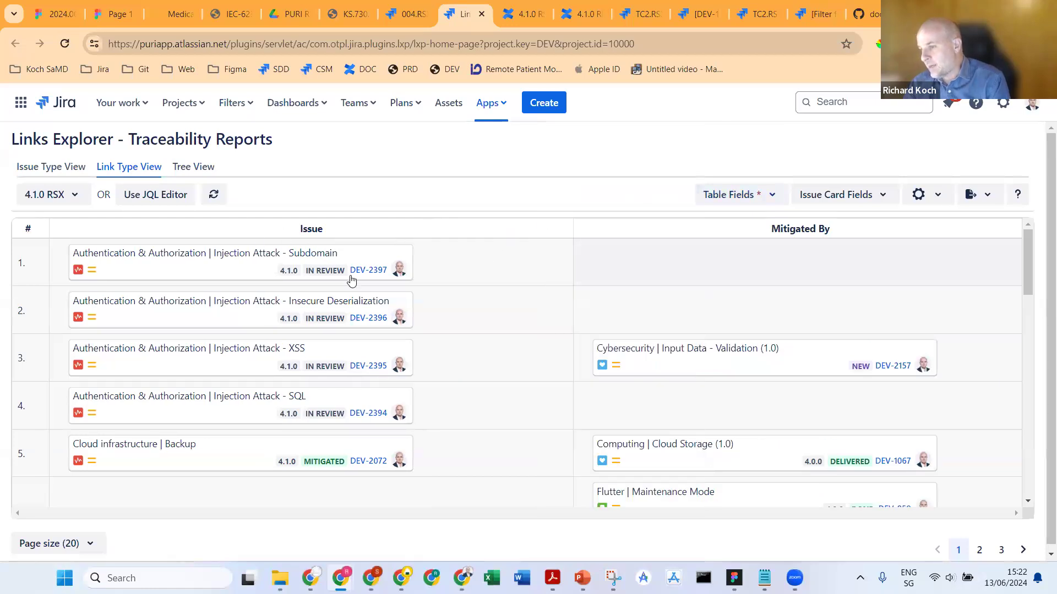
# - Open risk DEV-2395 in a separate browser tab and review its description, hazard fields, mitigation action, mitigated-by link and risk ratings
pyautogui.rightClick(381, 366)
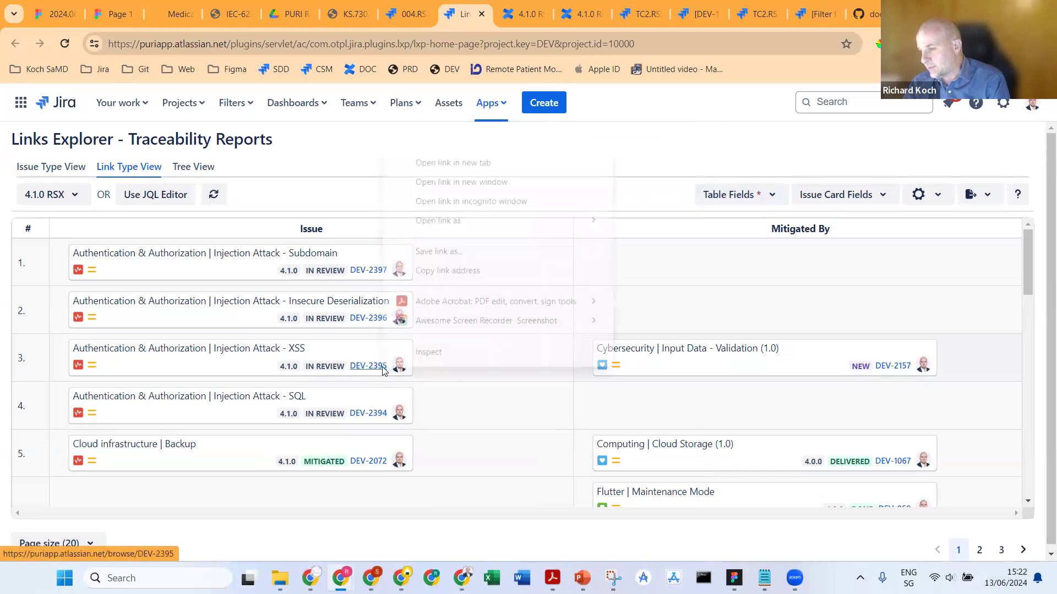
pyautogui.click(446, 163)
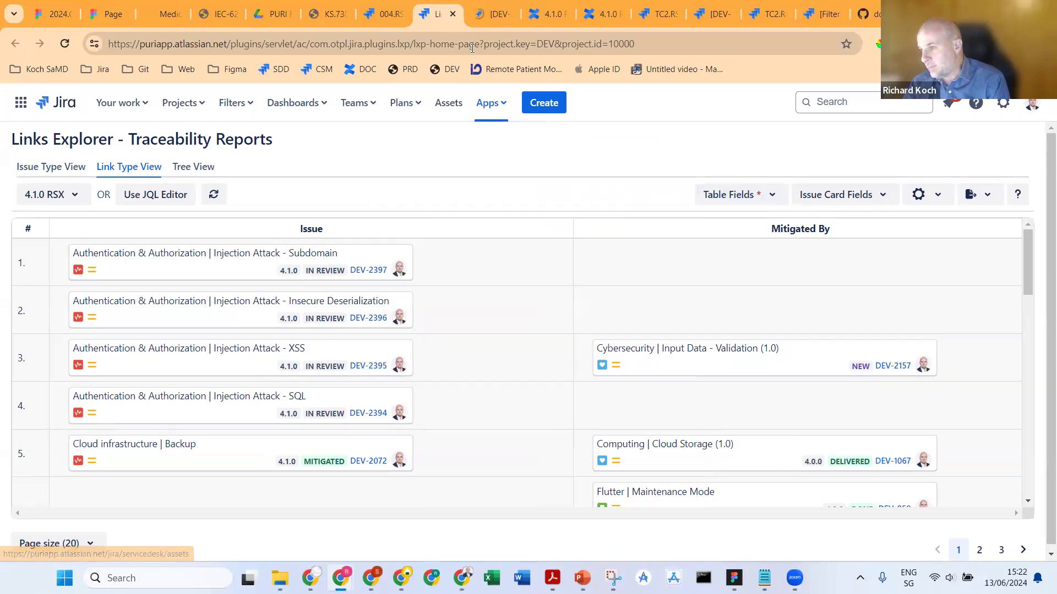
pyautogui.click(492, 17)
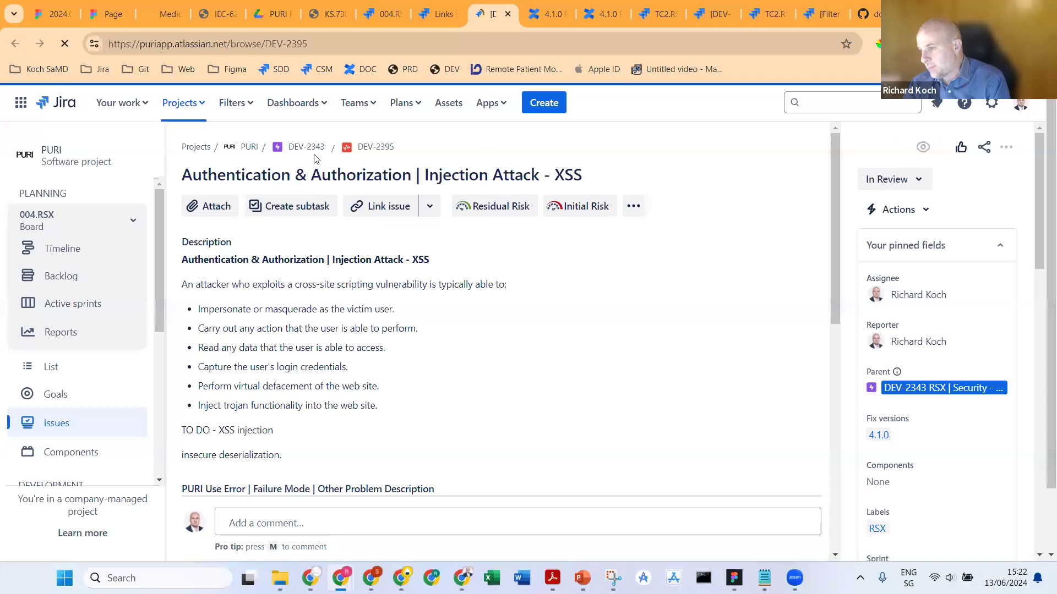
pyautogui.scroll(-5, 450, 308)
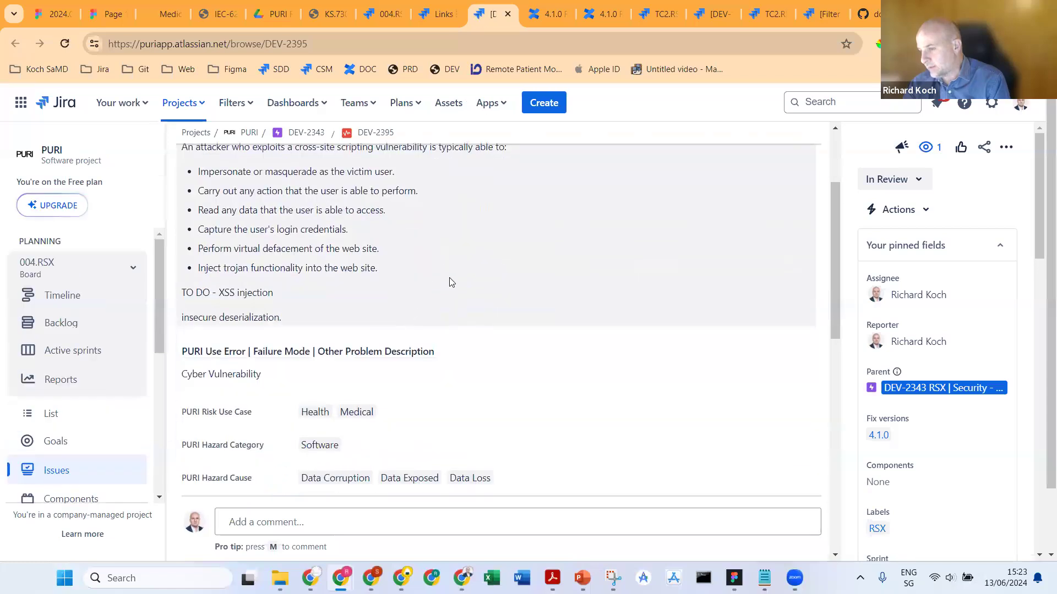
pyautogui.scroll(-4, 443, 256)
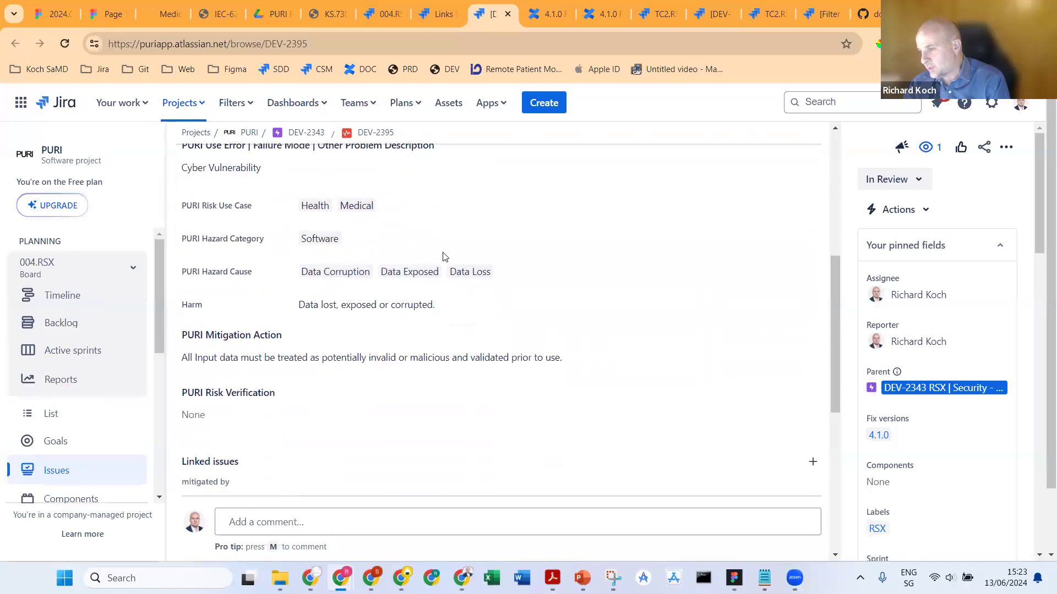
pyautogui.scroll(-1, 287, 374)
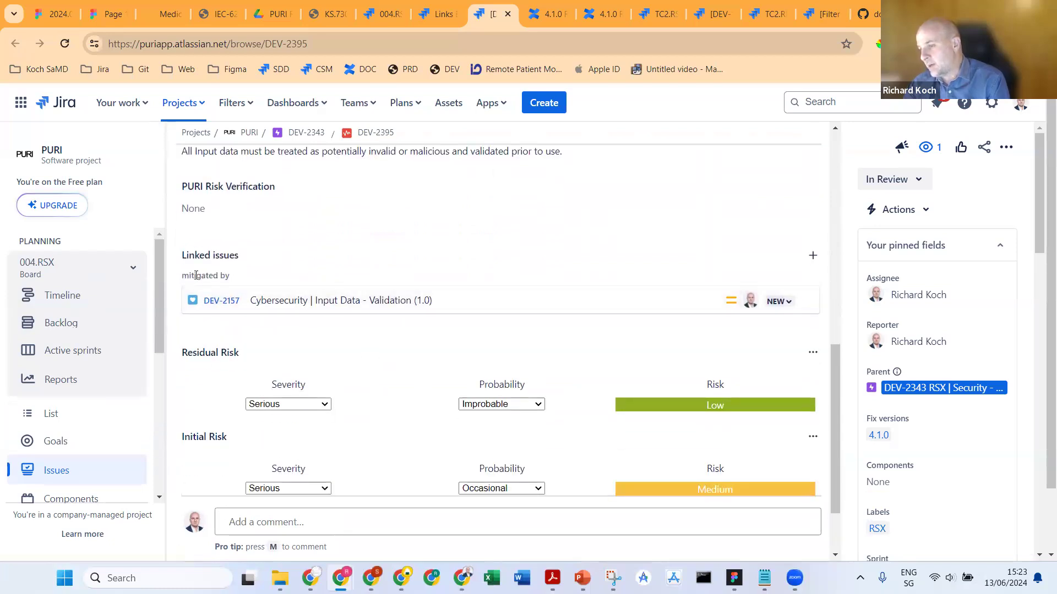
pyautogui.moveTo(184, 275); pyautogui.dragTo(234, 280)
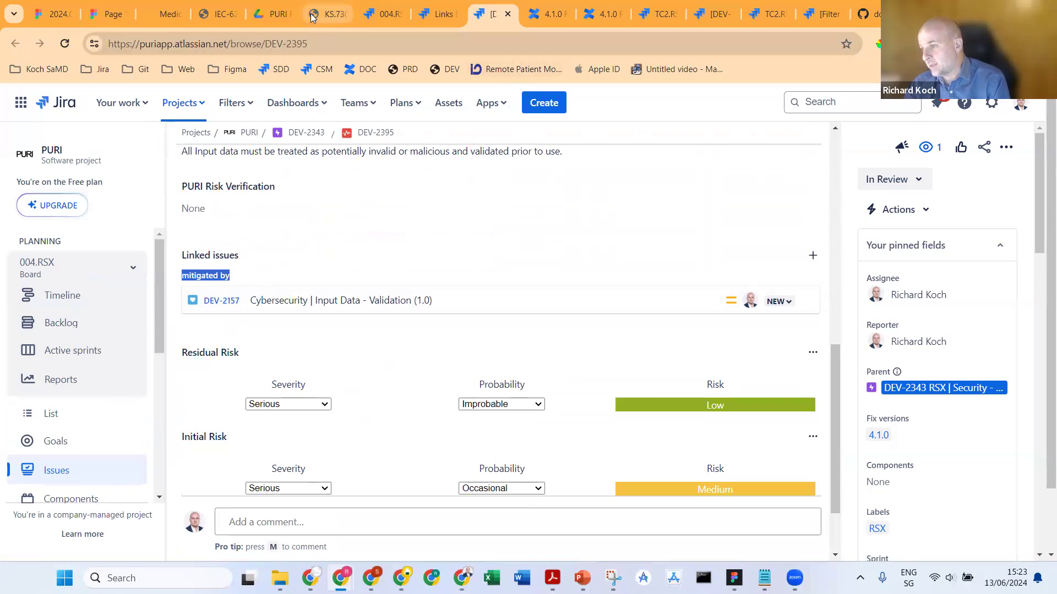
# - Switch to the GitHub documentation repository and open DDP.04.traceReports.md in the PURI/DD/01.DDP/01.intro folder
pyautogui.click(875, 20)
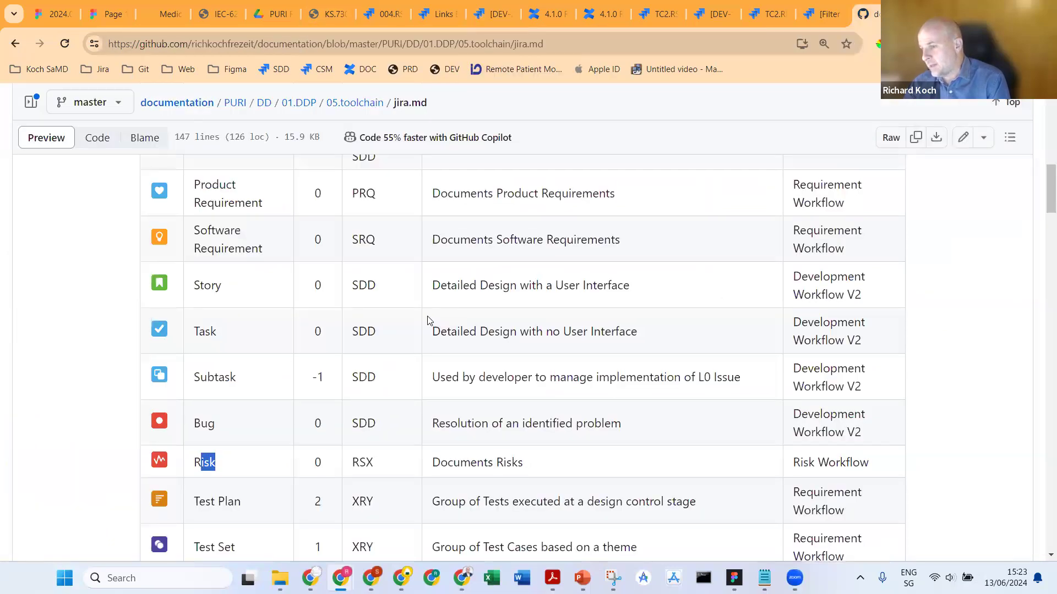
pyautogui.click(377, 108)
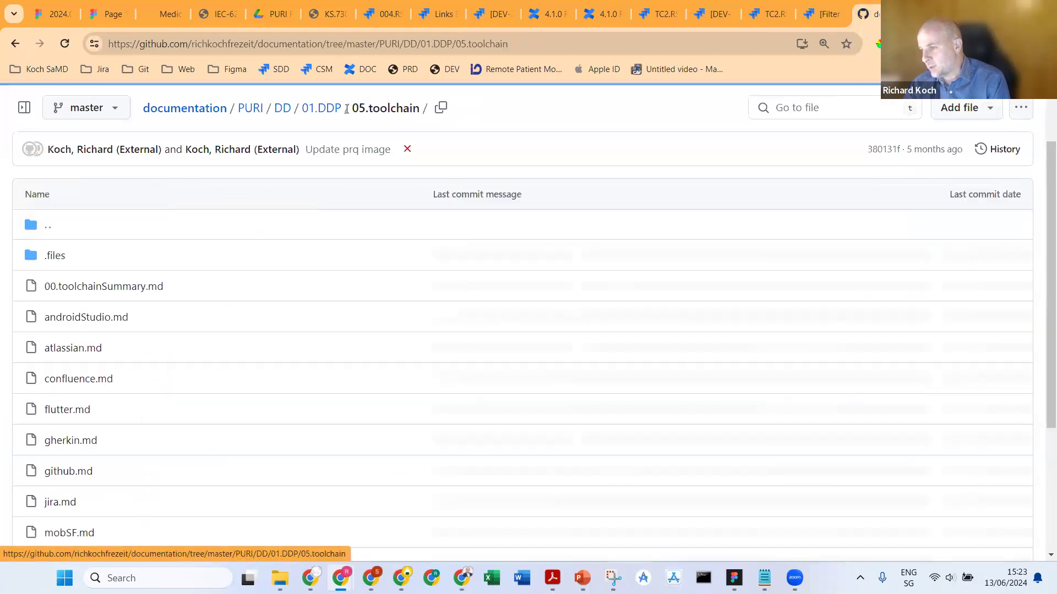
pyautogui.click(322, 108)
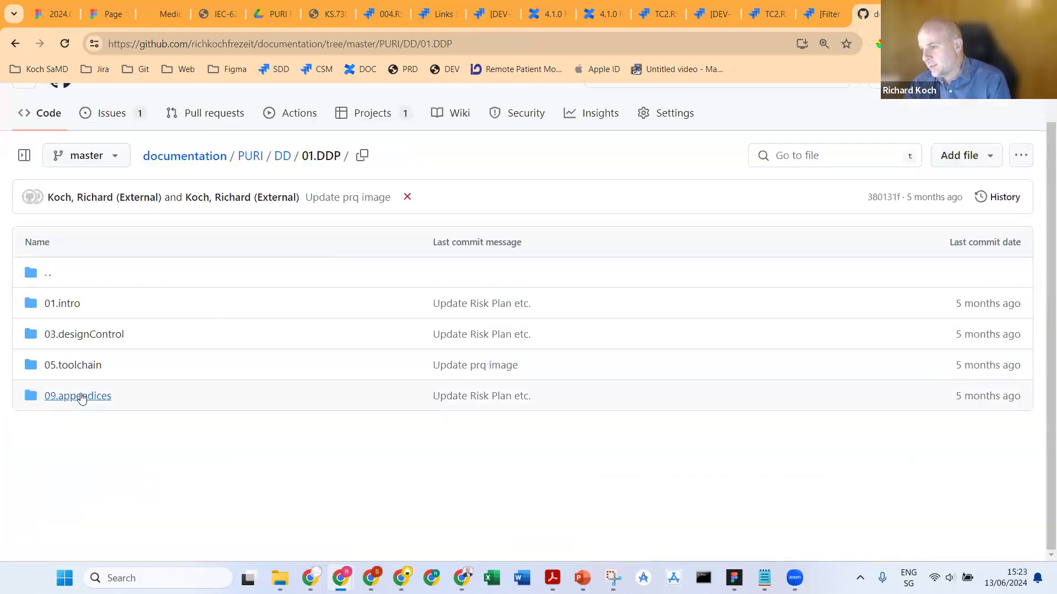
pyautogui.click(57, 304)
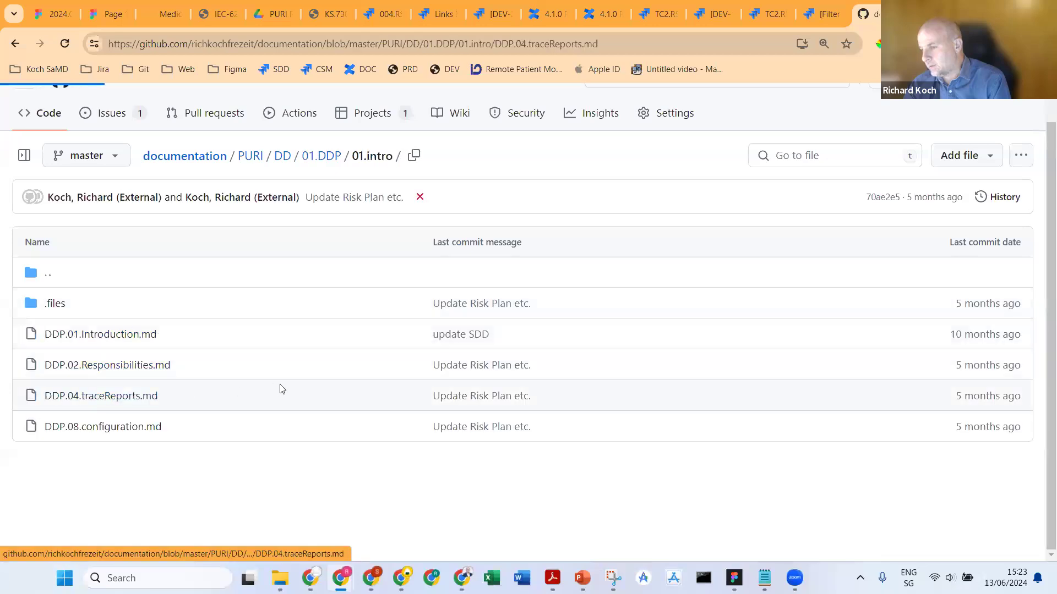
# - Read through the master branch's trace reports document, covering its approach, trace links diagram, tools and trace queries
pyautogui.scroll(-4, 587, 308)
pyautogui.scroll(-6, 587, 309)
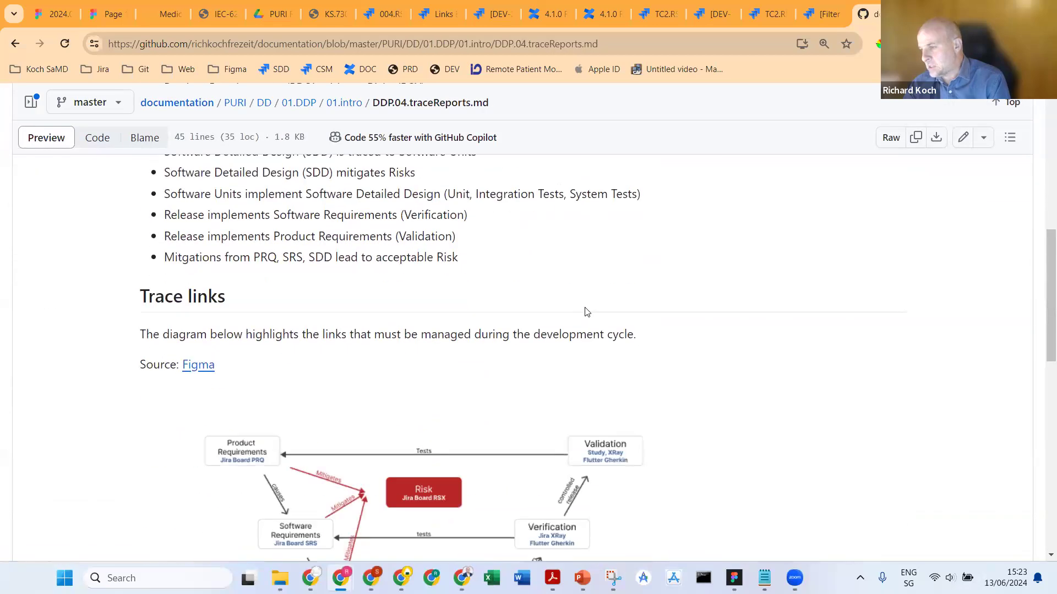
pyautogui.scroll(-8, 488, 310)
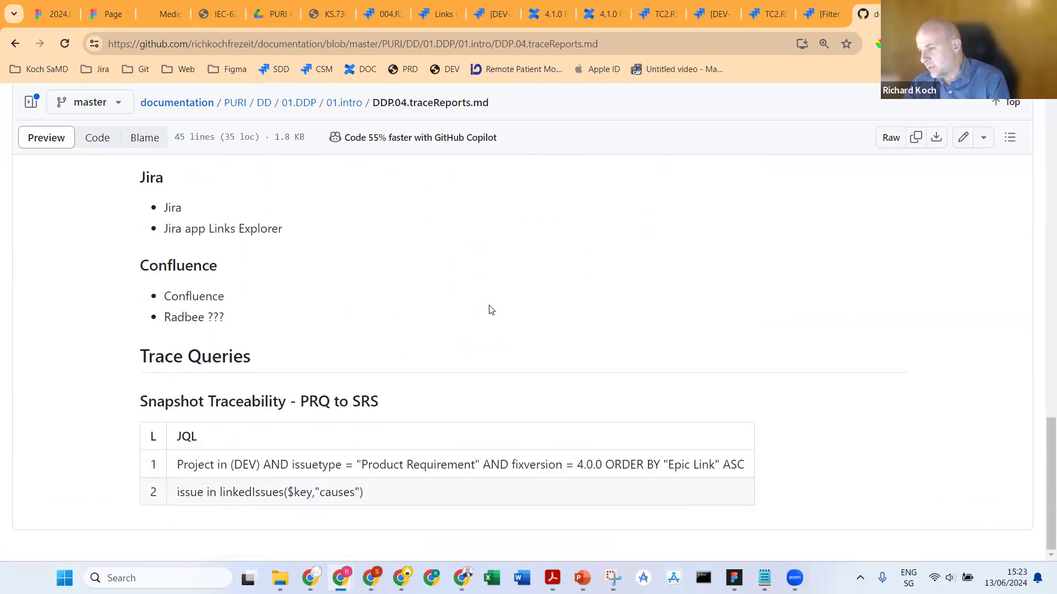
pyautogui.scroll(15, 491, 340)
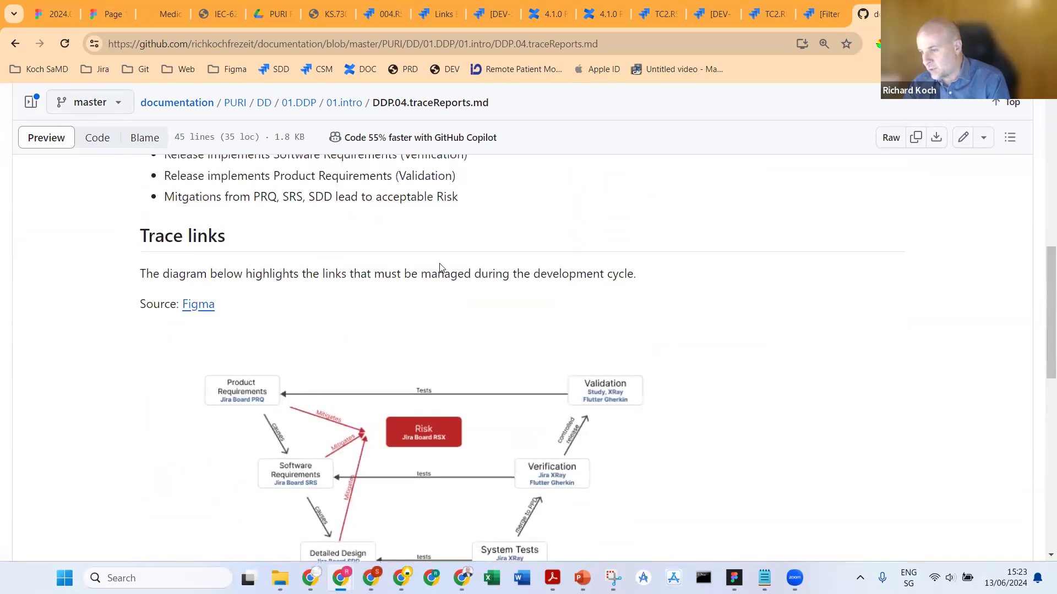
pyautogui.scroll(-5, 736, 316)
pyautogui.scroll(6, 744, 328)
pyautogui.scroll(3, 743, 329)
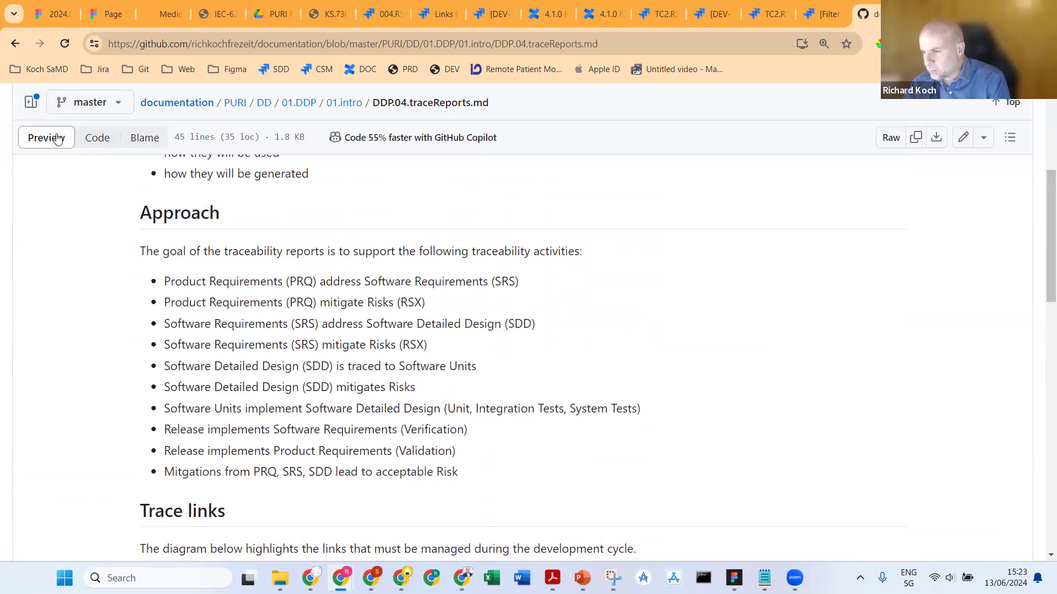
# - Search the documentation repository's tags for 4.1
pyautogui.click(102, 109)
pyautogui.click(135, 202)
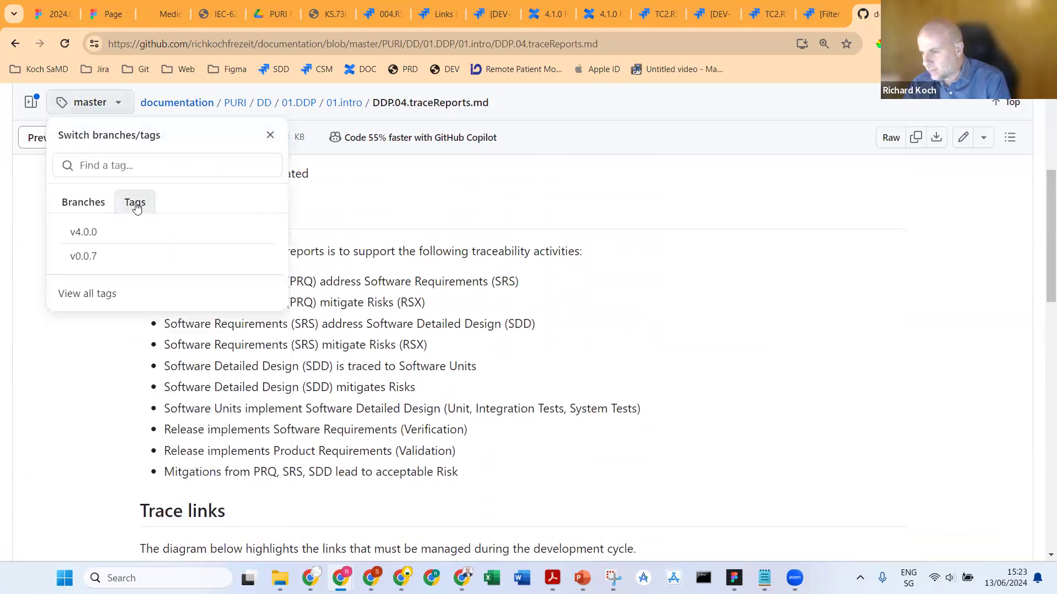
pyautogui.click(472, 207)
pyautogui.click(95, 112)
pyautogui.write('4.1')
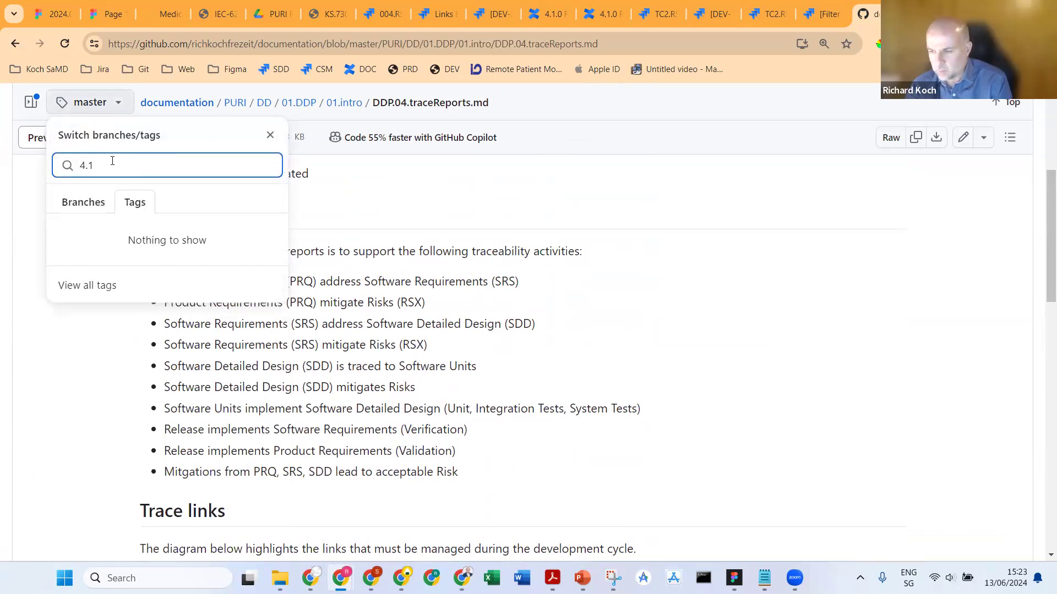
# - Find the 4.1.0 branch among the repository's branches and switch the documentation to it
pyautogui.click(69, 203)
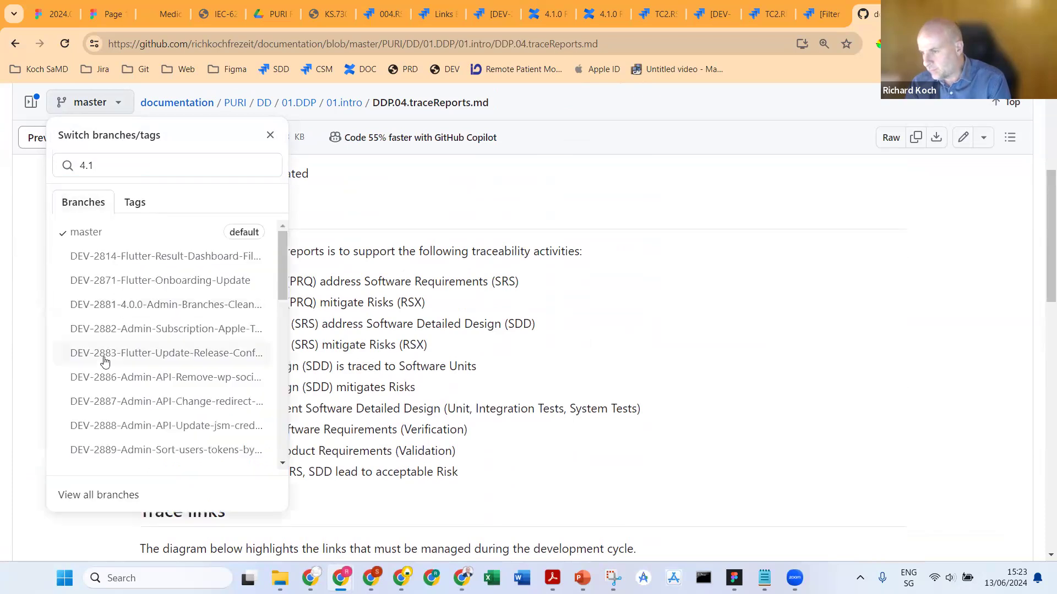
pyautogui.scroll(-2, 104, 362)
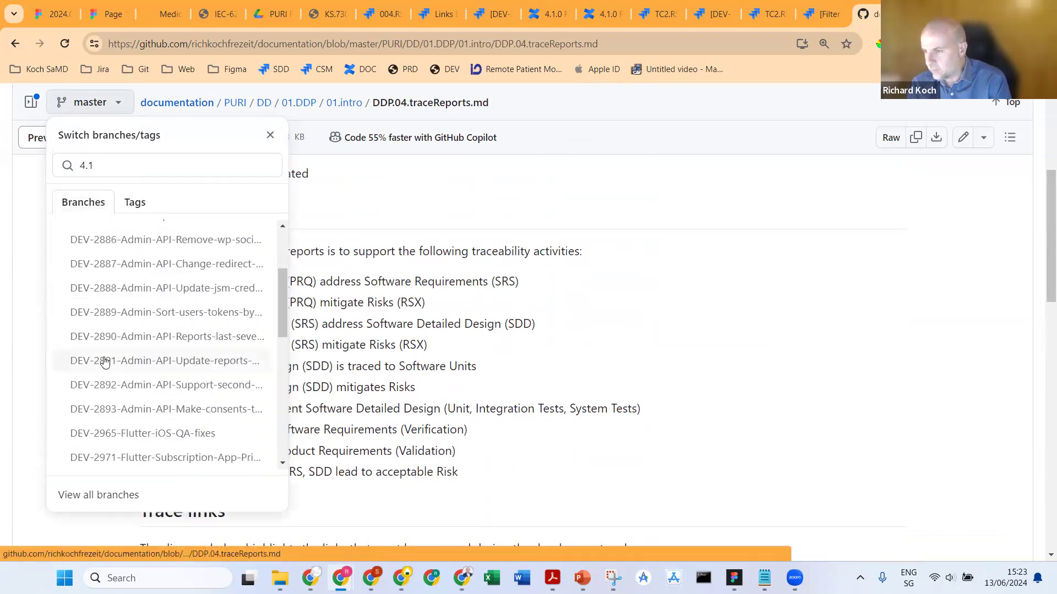
pyautogui.click(150, 171)
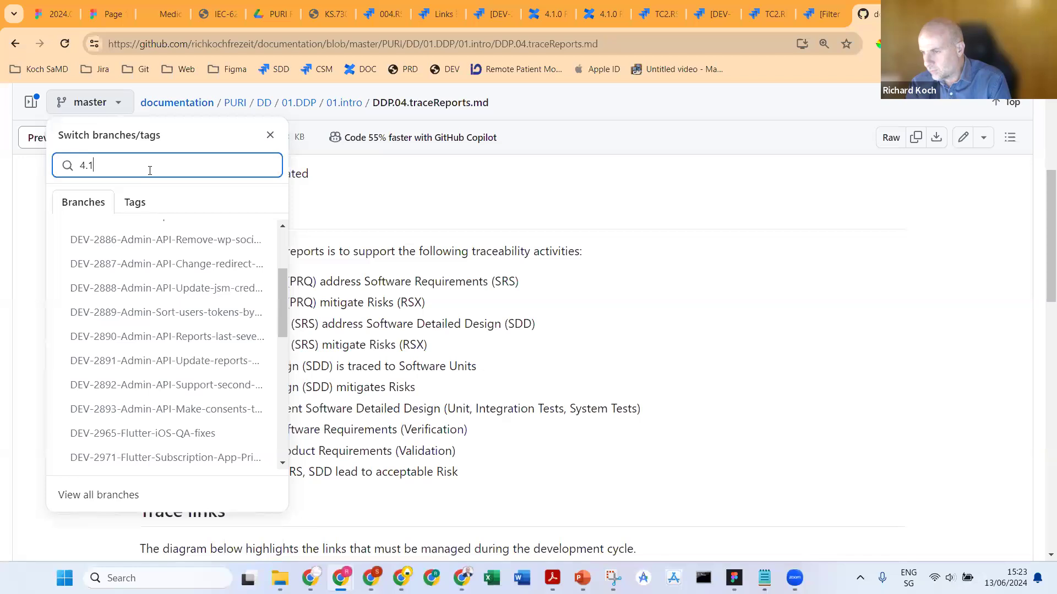
pyautogui.write('.')
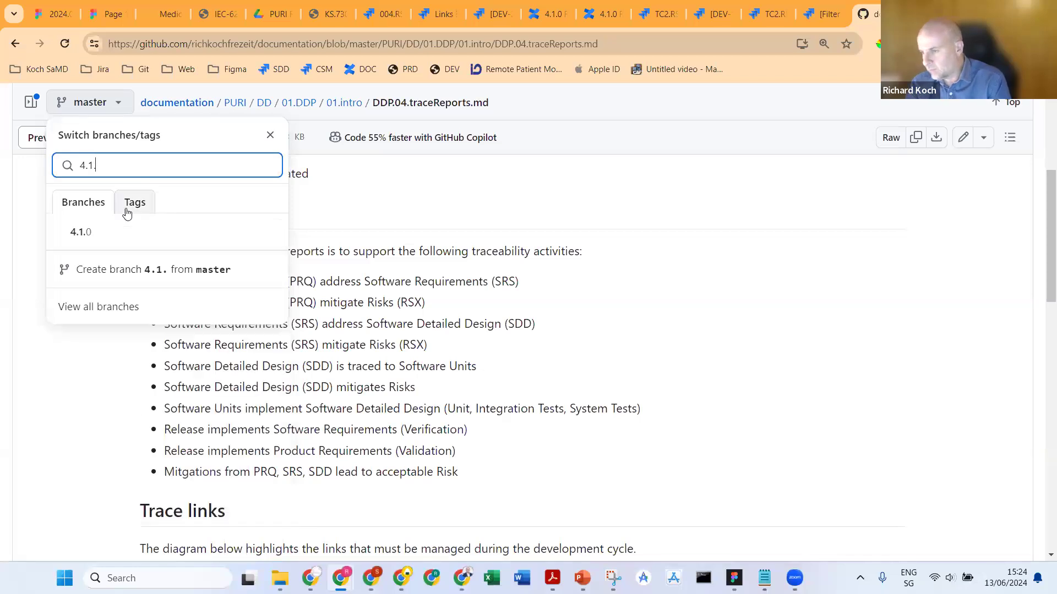
pyautogui.click(114, 235)
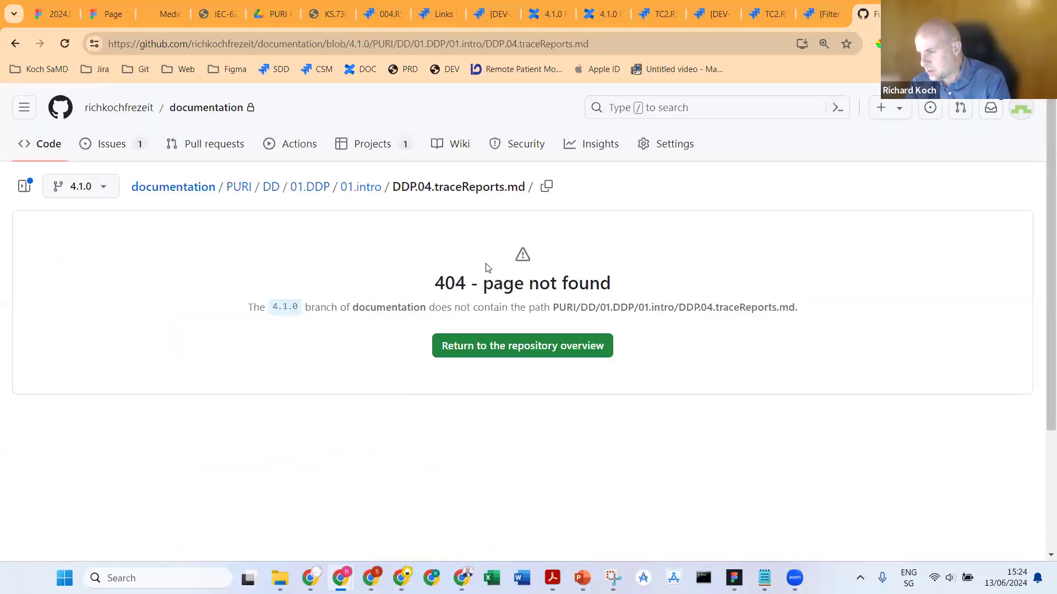
# - Open ddp03traceReports.md from the branch's 01.intro folder and review its trace links diagram and tools section
pyautogui.click(355, 187)
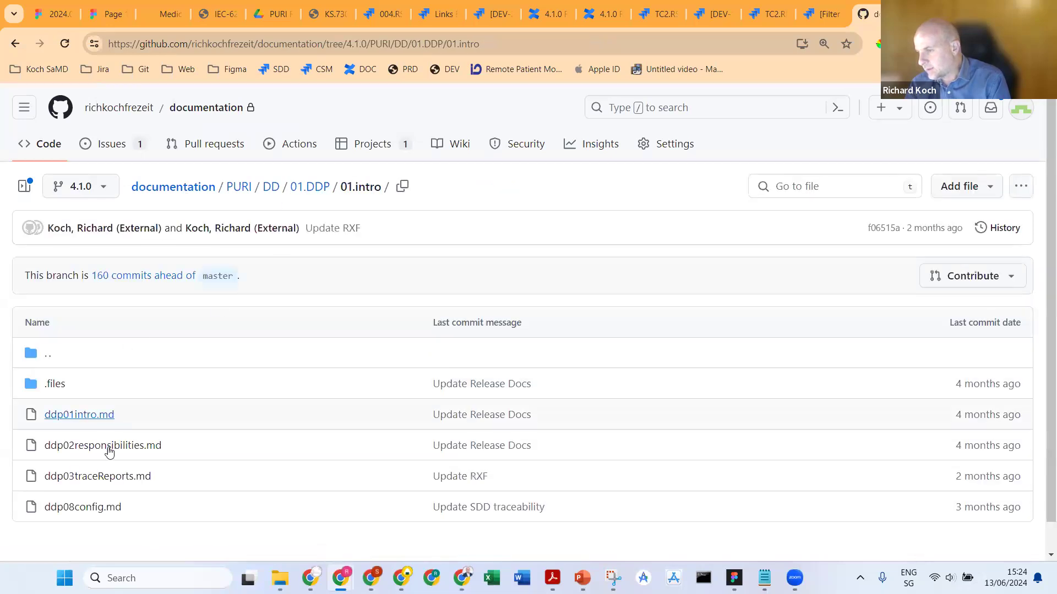
pyautogui.click(106, 475)
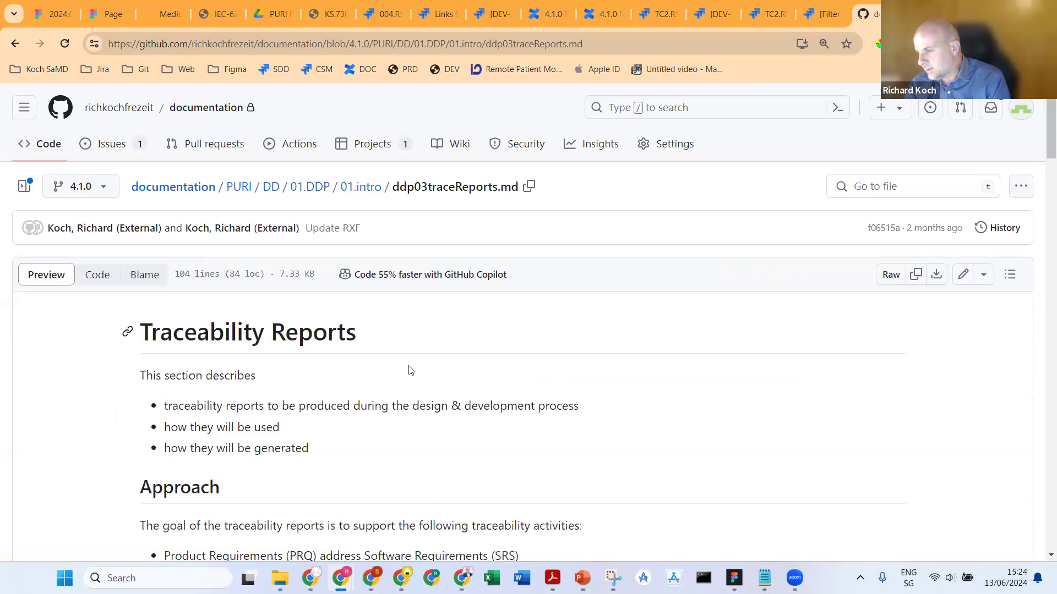
pyautogui.scroll(-5, 418, 374)
pyautogui.scroll(-7, 431, 360)
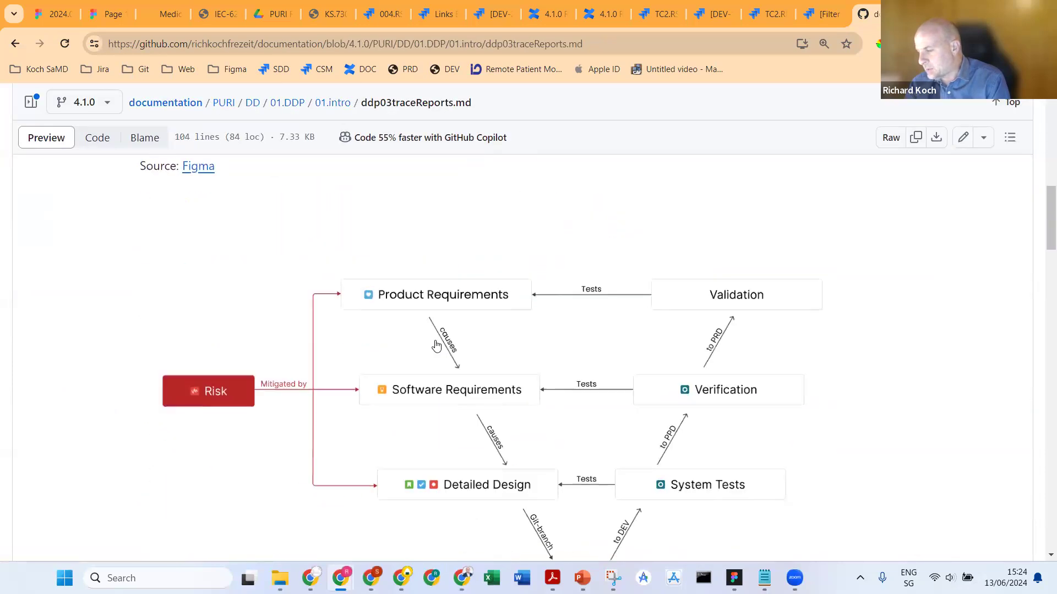
pyautogui.scroll(-2, 330, 256)
pyautogui.scroll(-5, 336, 256)
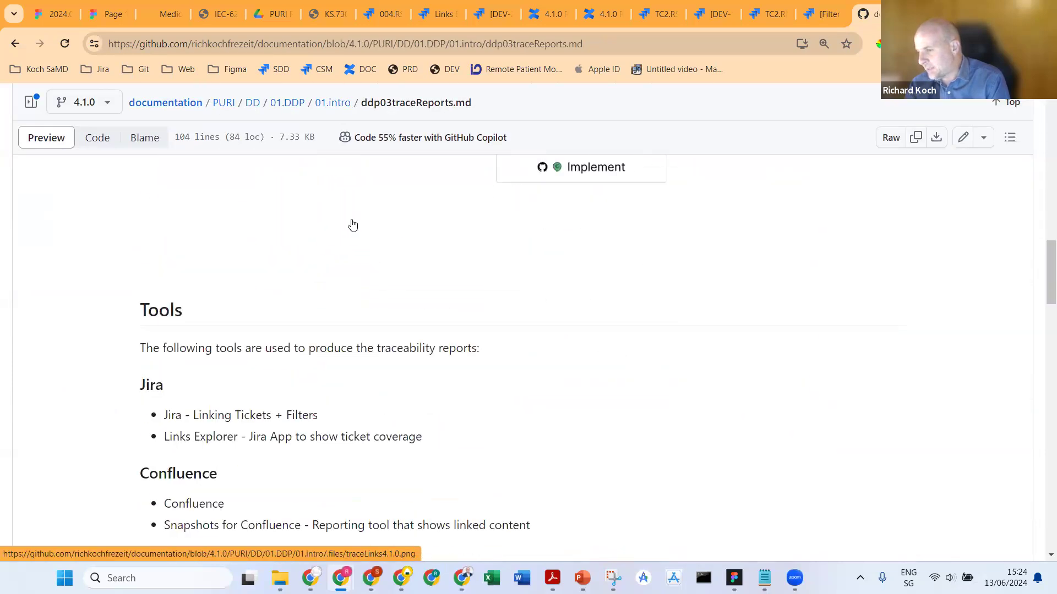
# - Examine the document's Jira filter queries and links, Links Explorer report configurations and Confluence Jira Snapshot queries
pyautogui.scroll(-2, 342, 220)
pyautogui.scroll(-4, 343, 220)
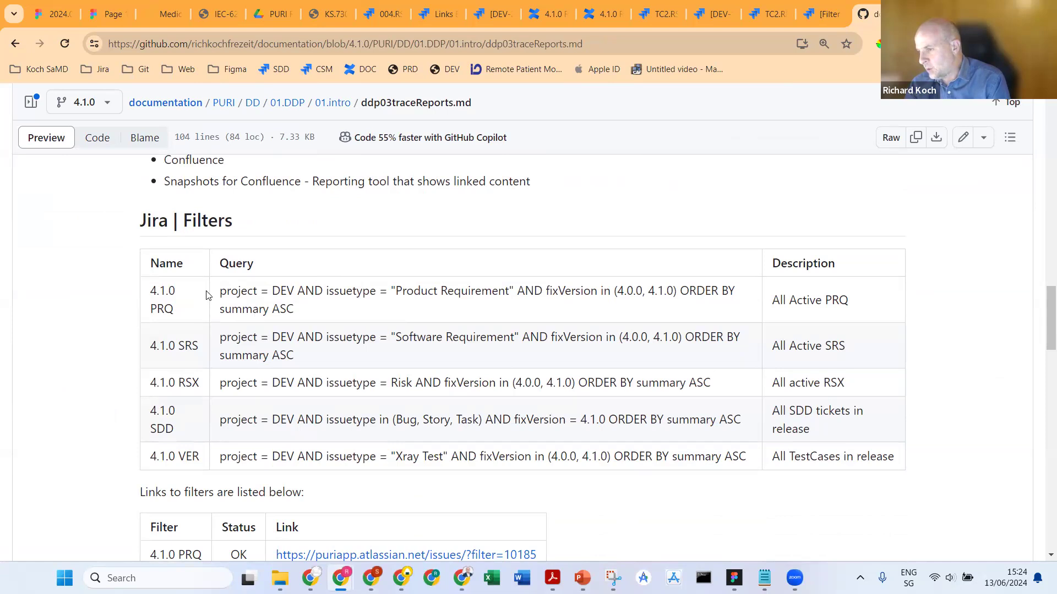
pyautogui.scroll(-2, 251, 259)
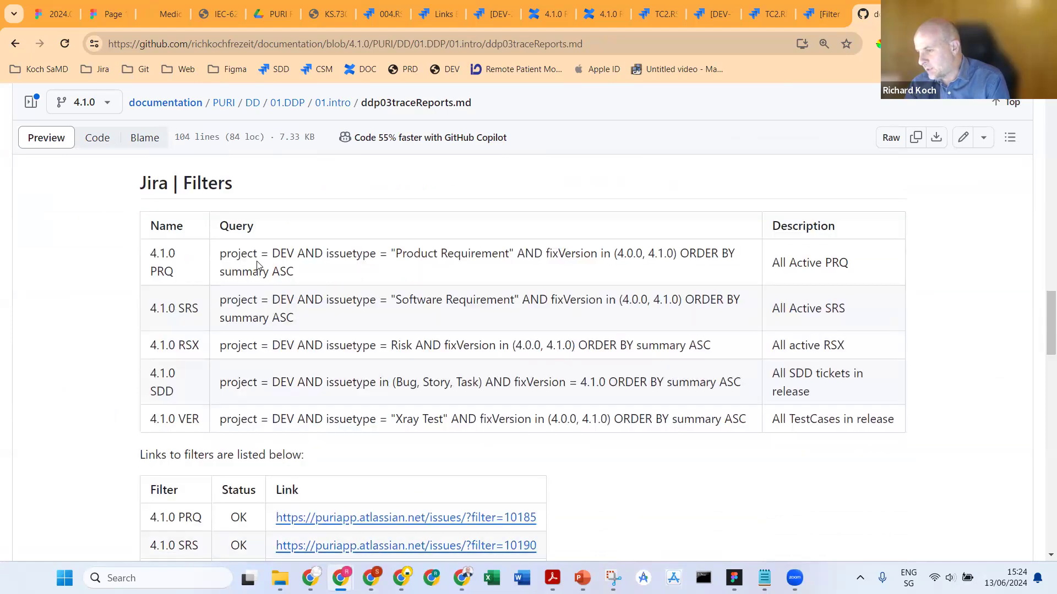
pyautogui.scroll(-2, 190, 189)
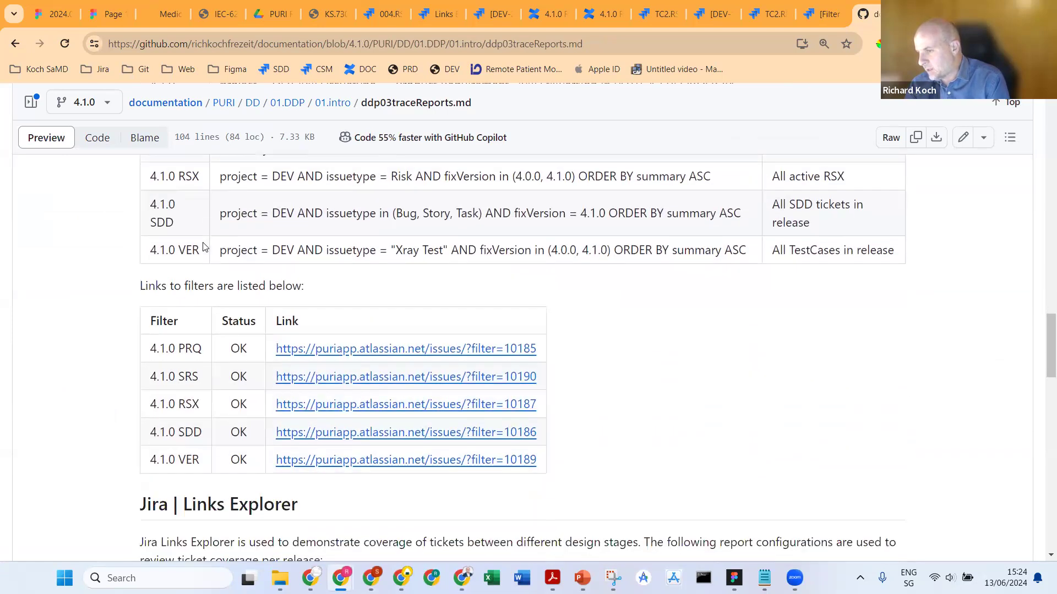
pyautogui.scroll(-4, 171, 278)
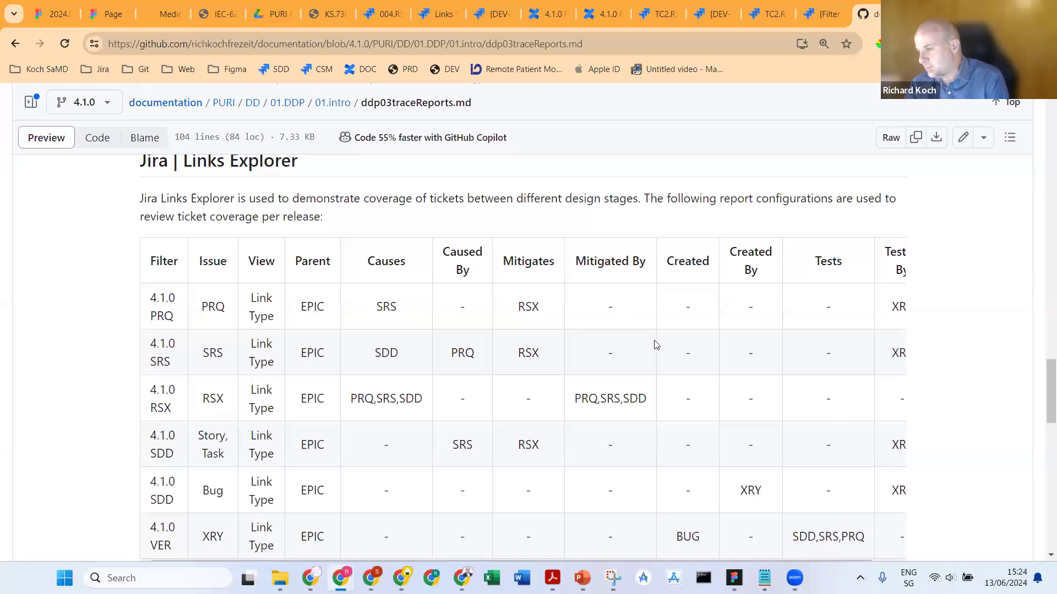
pyautogui.scroll(-8, 656, 345)
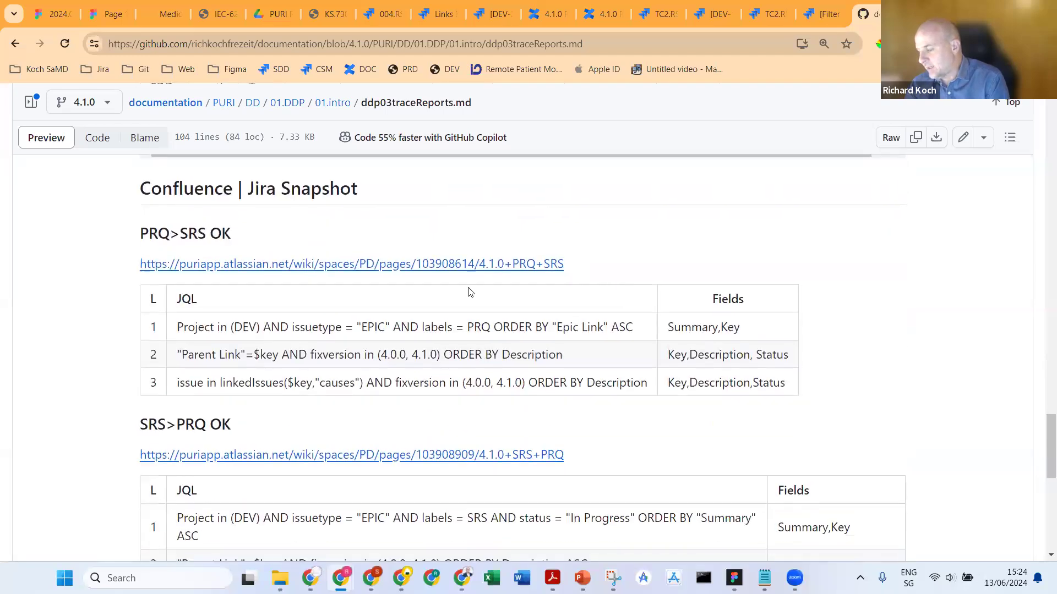
# - Read the document's remaining Jira Snapshot queries for the SRS>PRQ, SRS>SDD and SDD>SRS trace reports
pyautogui.scroll(-10, 462, 294)
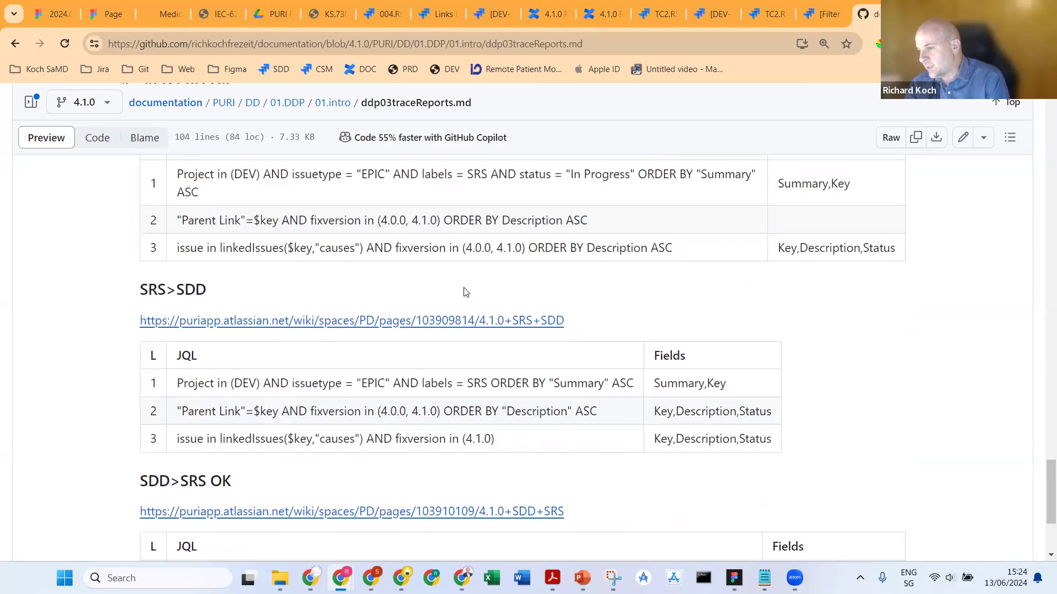
pyautogui.scroll(-1, 467, 271)
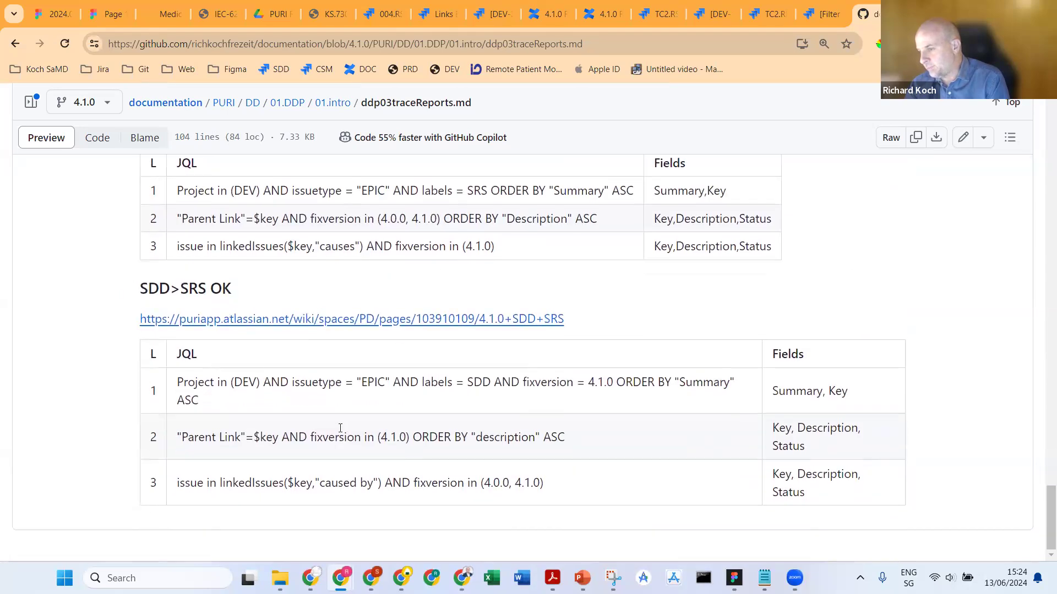
# - Return to Jira risk DEV-2395 and review its hazard fields, mitigation action and mitigated-by link
pyautogui.click(812, 21)
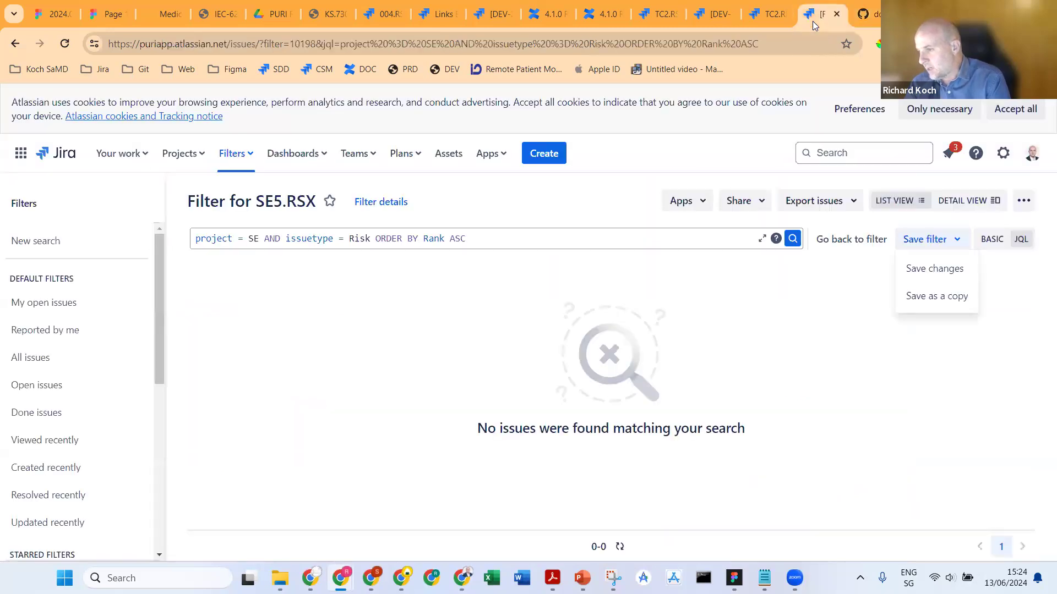
pyautogui.click(765, 18)
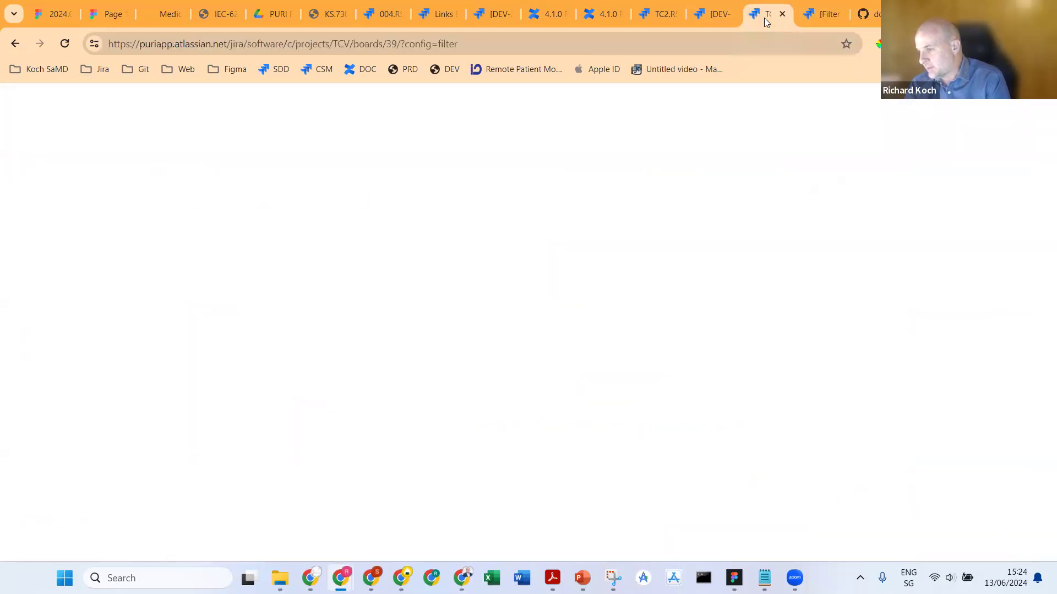
pyautogui.click(547, 16)
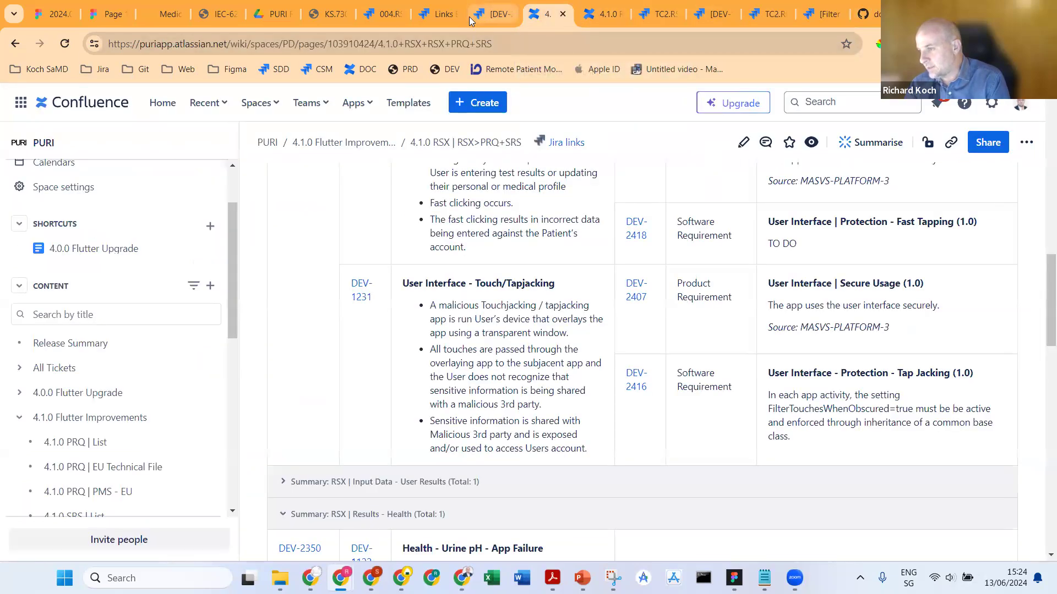
pyautogui.click(493, 13)
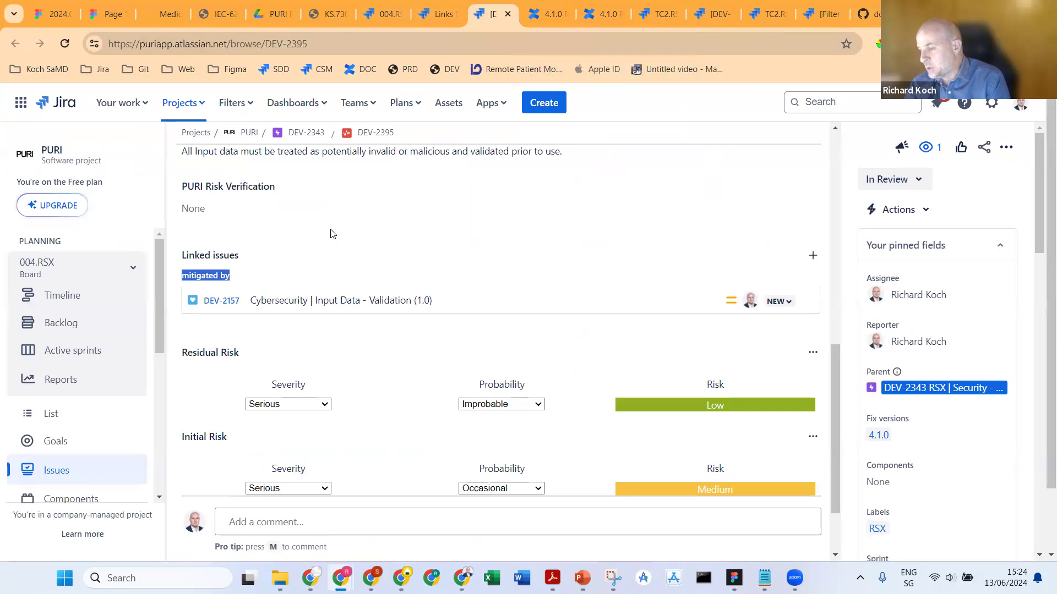
pyautogui.scroll(3, 330, 228)
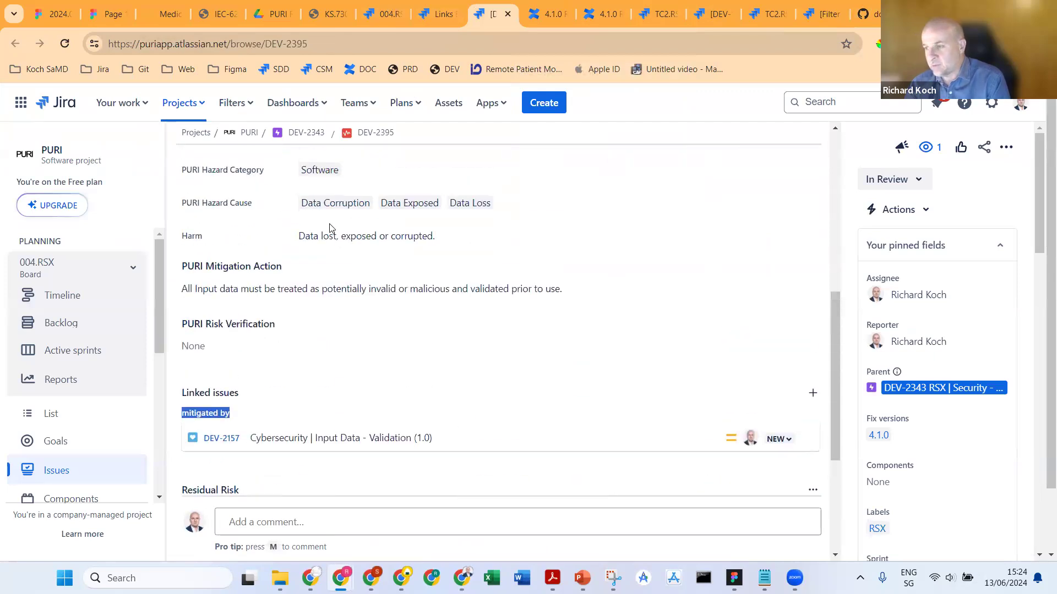
pyautogui.scroll(3, 330, 228)
pyautogui.scroll(5, 378, 241)
pyautogui.scroll(-5, 377, 240)
pyautogui.scroll(-3, 299, 367)
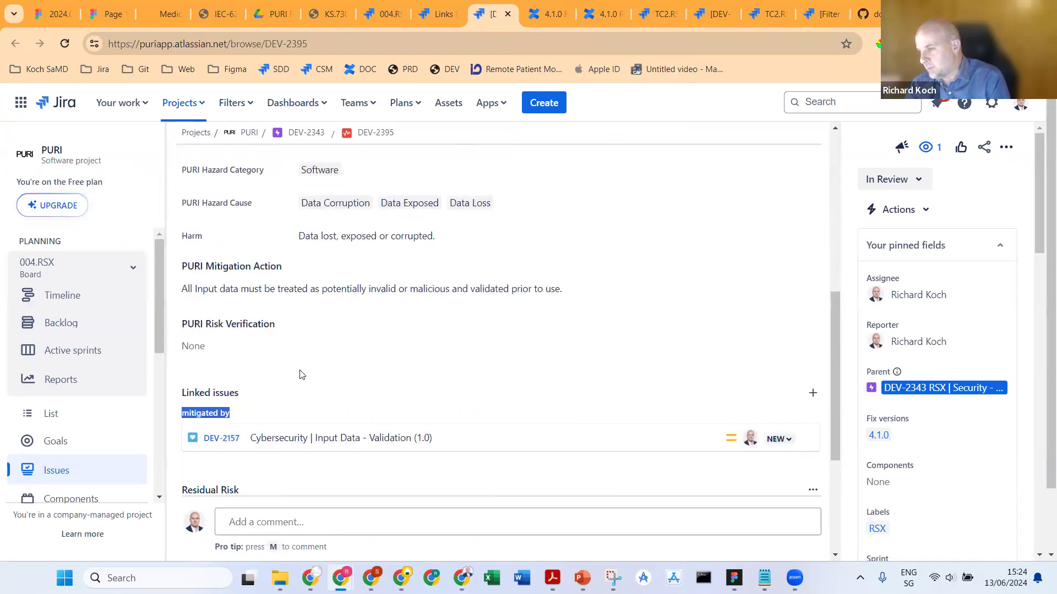
# - Examine the 4.1.0 RSX traceability report in Links Explorer, comparing each risk with the issues that mitigate it
pyautogui.click(437, 14)
pyautogui.scroll(-7, 525, 377)
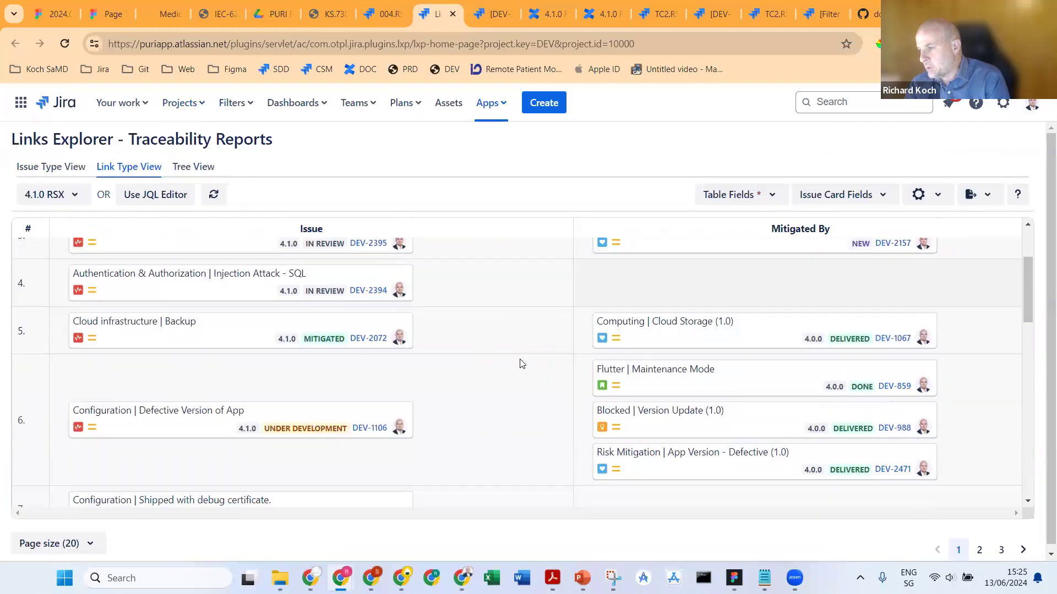
pyautogui.scroll(-1, 522, 364)
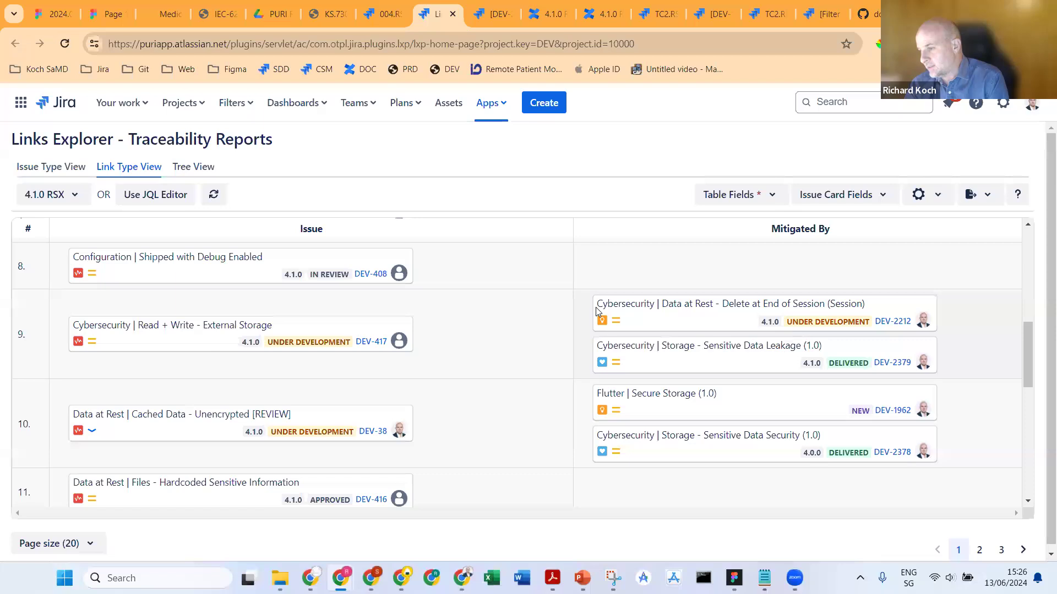
pyautogui.scroll(-4, 572, 318)
pyautogui.scroll(5, 562, 331)
pyautogui.scroll(-4, 594, 324)
pyautogui.scroll(10, 592, 303)
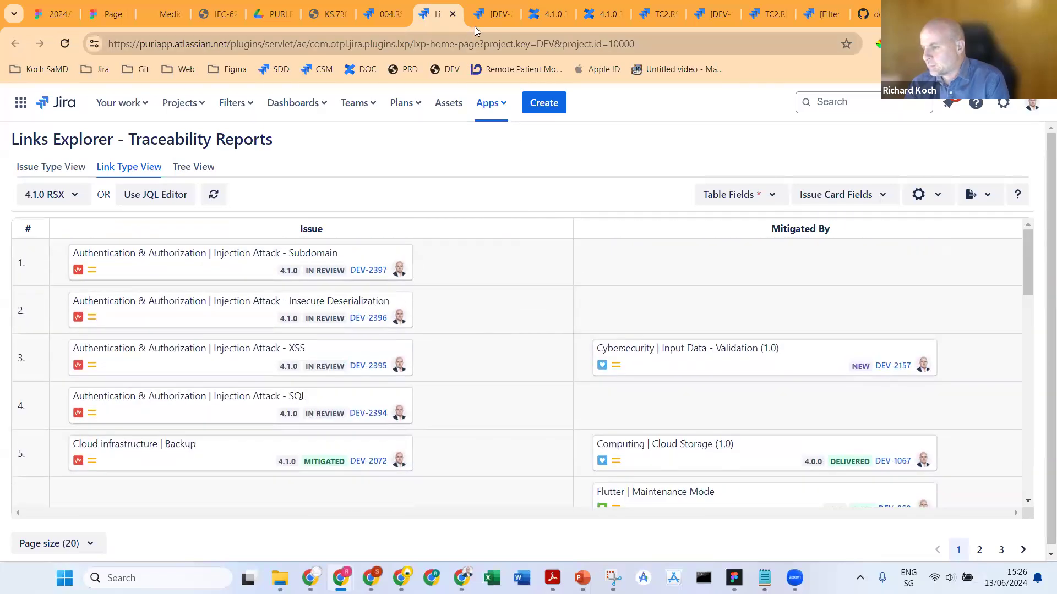
# - Open the 4.1.0 RSX | RSX>PRQ+SRS Confluence page and examine the first hazardous situations and mitigations in its snapshot table
pyautogui.click(487, 14)
pyautogui.scroll(3, 655, 306)
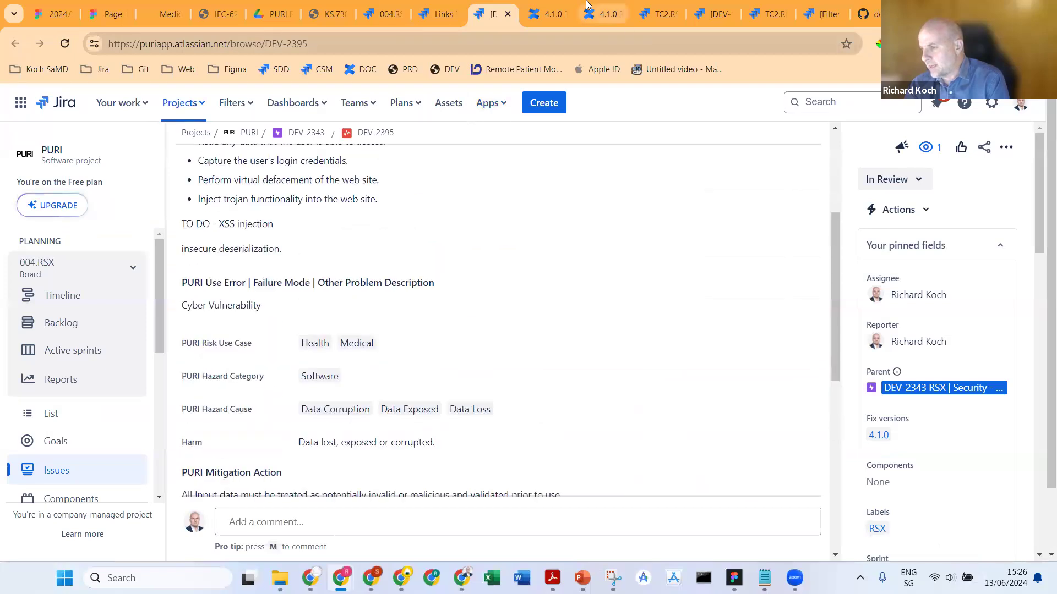
pyautogui.click(544, 13)
pyautogui.scroll(15, 651, 329)
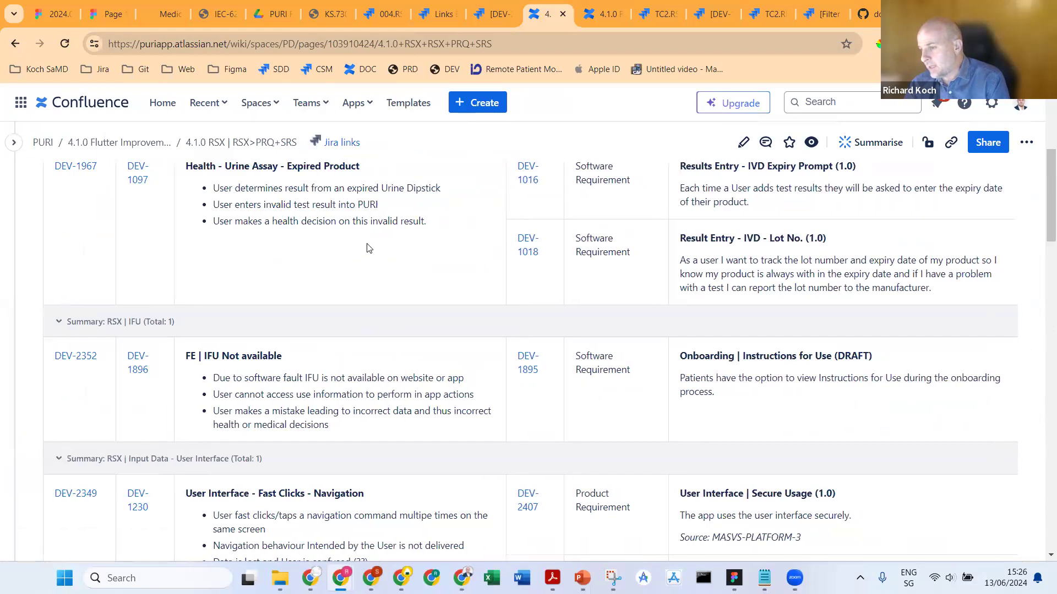
pyautogui.scroll(6, 506, 254)
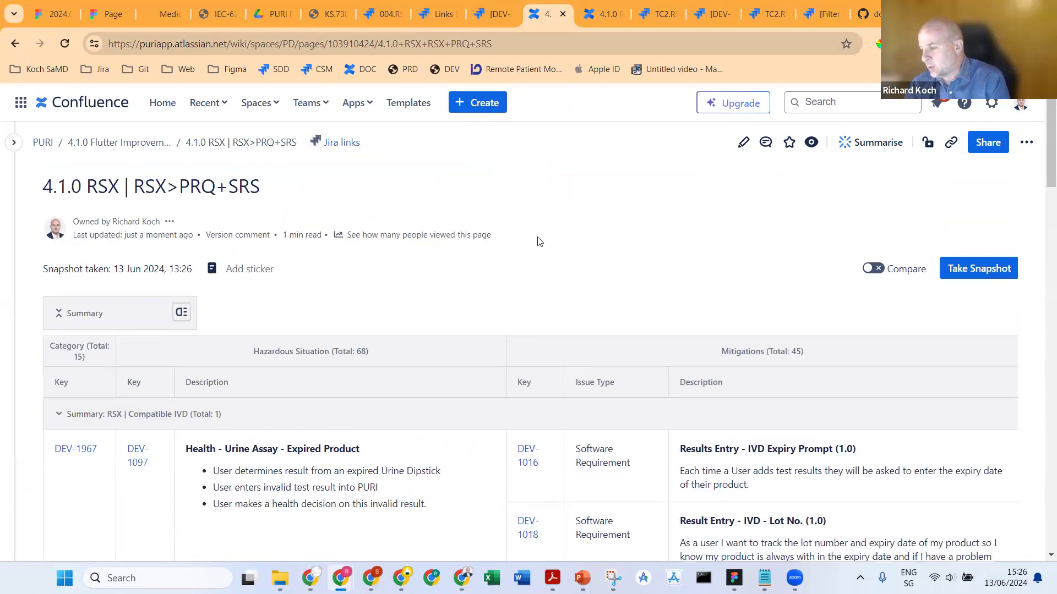
pyautogui.scroll(-5, 538, 238)
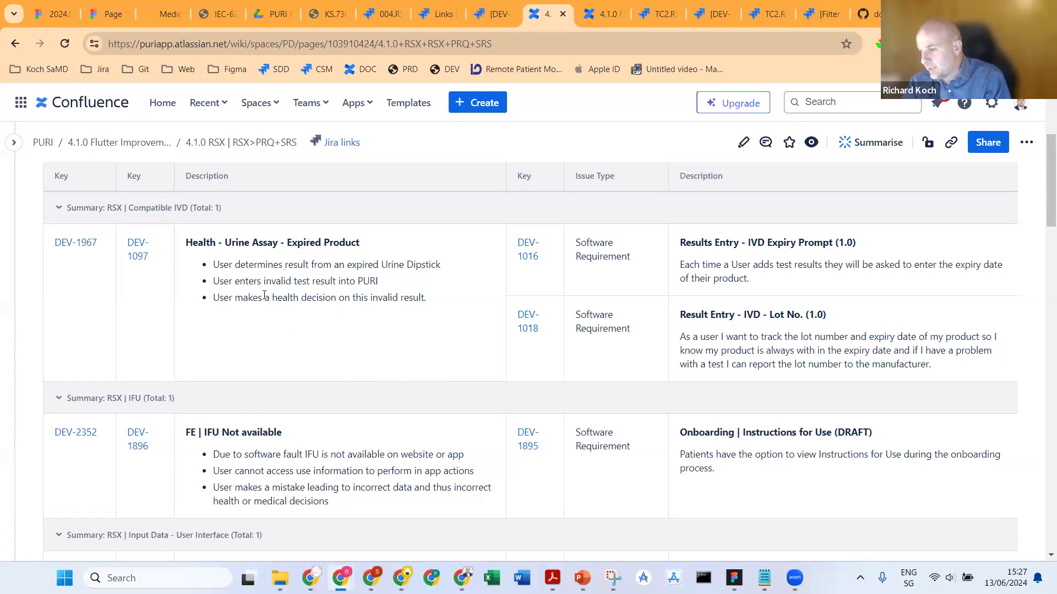
# - Enlarge the Confluence page and highlight the parts of the Health - Urine Assay - Expired Product title
pyautogui.hotkey('ctrl', '+')
pyautogui.hotkey('ctrl', '+')
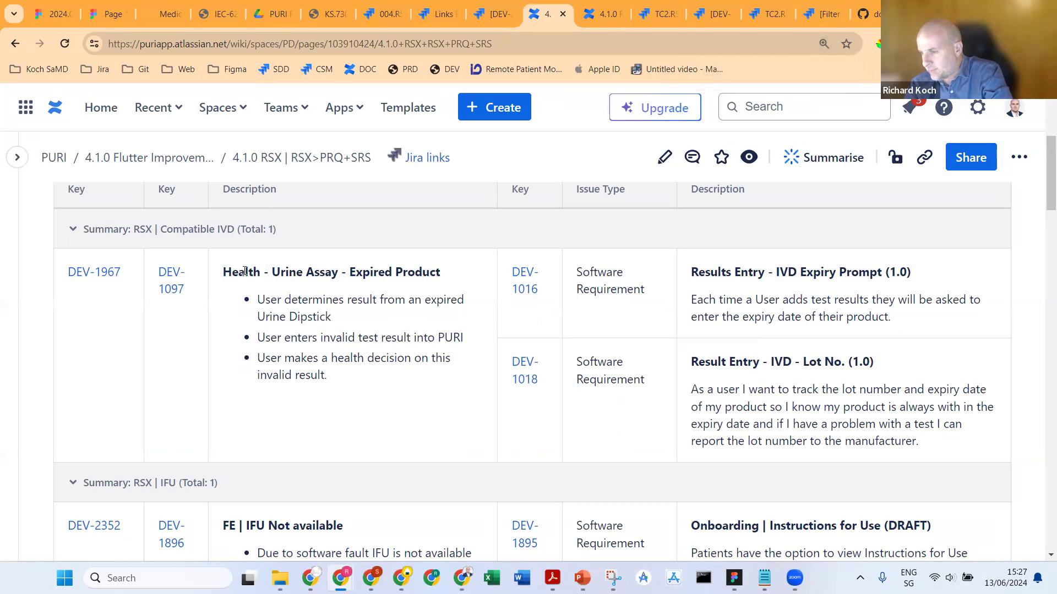
pyautogui.doubleClick(247, 269)
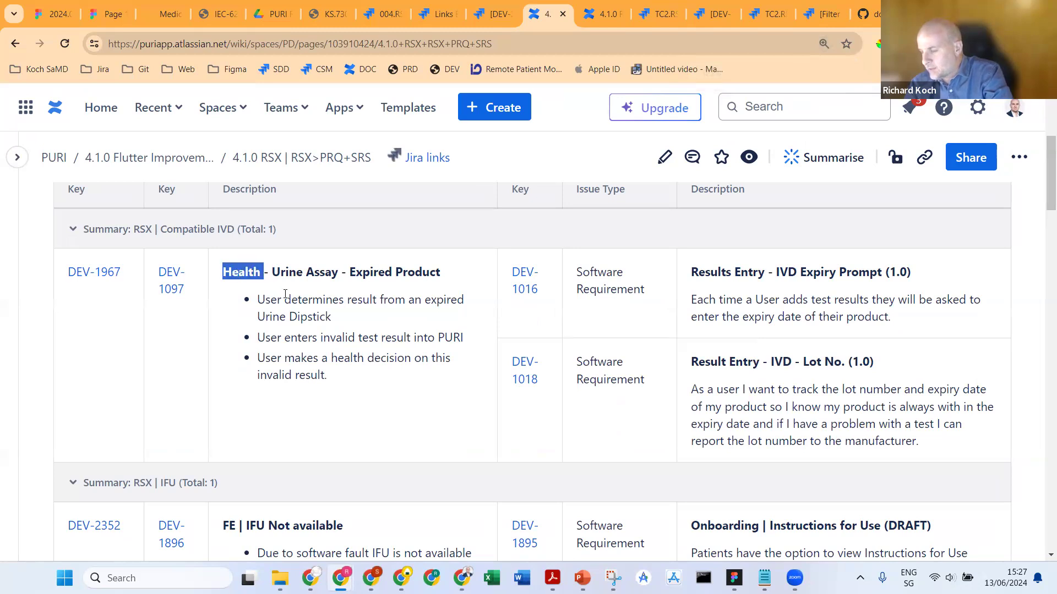
pyautogui.moveTo(272, 272); pyautogui.dragTo(441, 273)
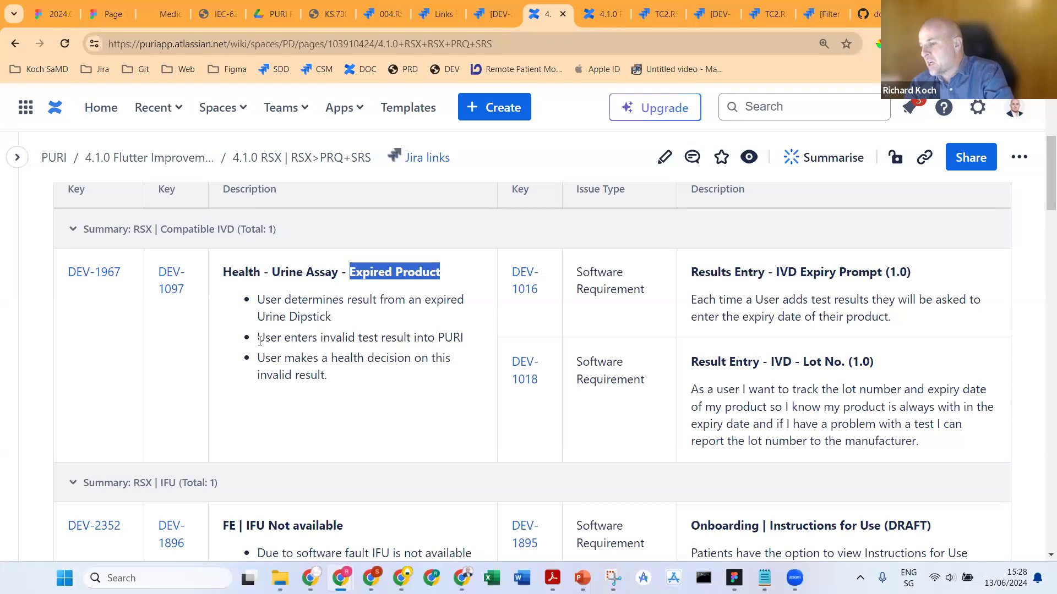
# - Open risk DEV-1097 from the snapshot table in a new browser tab and collapse its project sidebar
pyautogui.rightClick(166, 295)
pyautogui.click(197, 311)
pyautogui.click(564, 14)
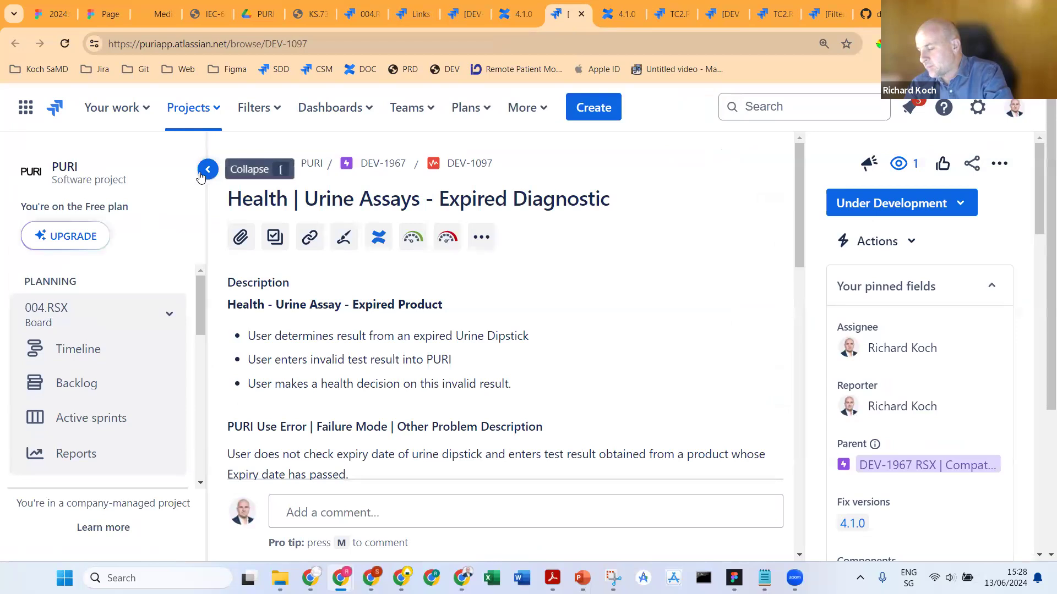
pyautogui.click(206, 171)
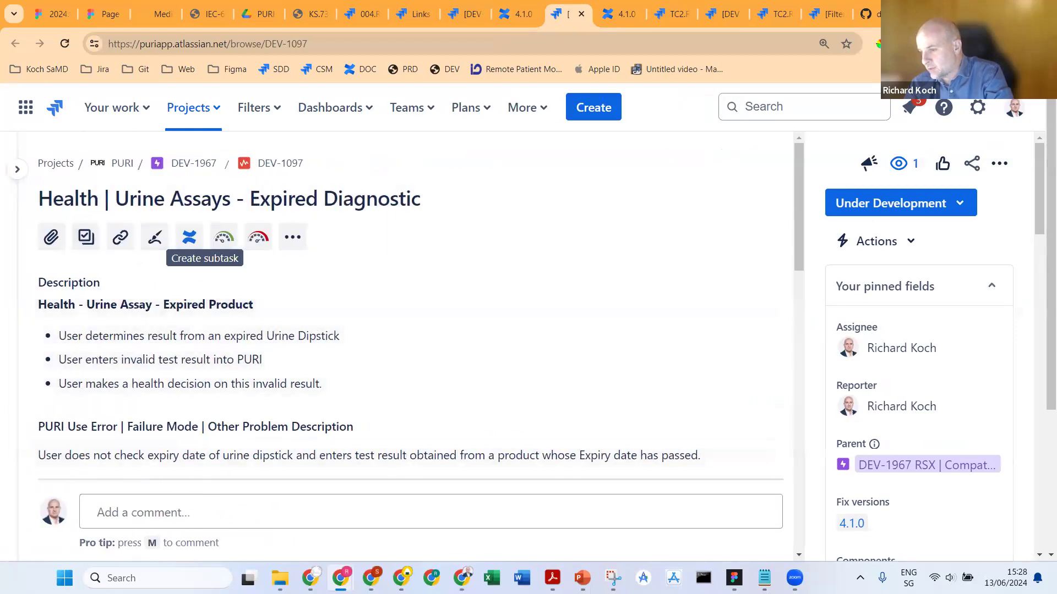
# - Review DEV-1097's description, use error, risk use case, hazard category and cause, harm, mitigation action and risk verification
pyautogui.scroll(-1, 265, 397)
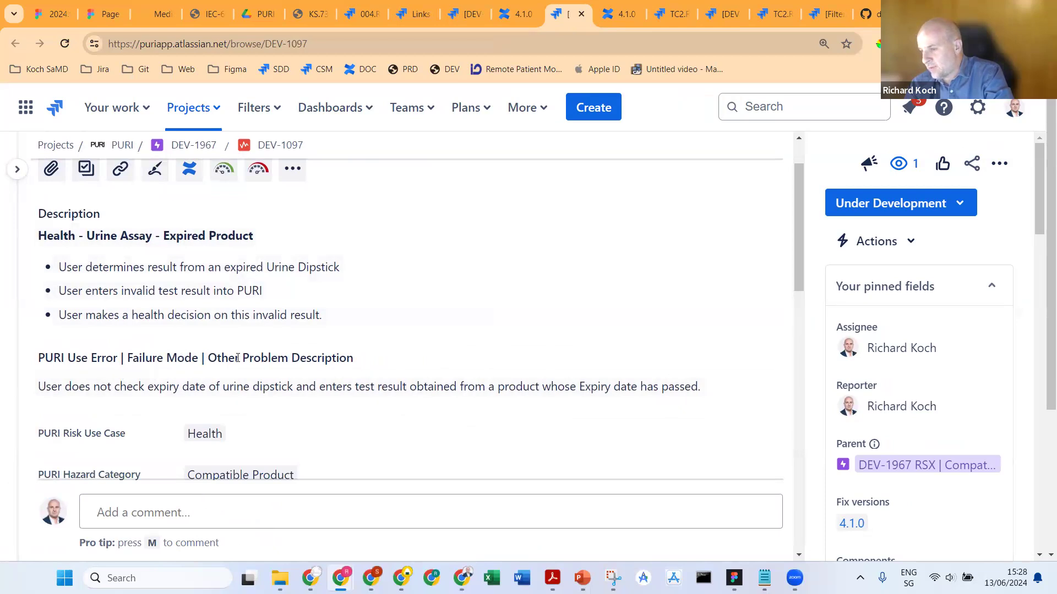
pyautogui.scroll(-1, 80, 336)
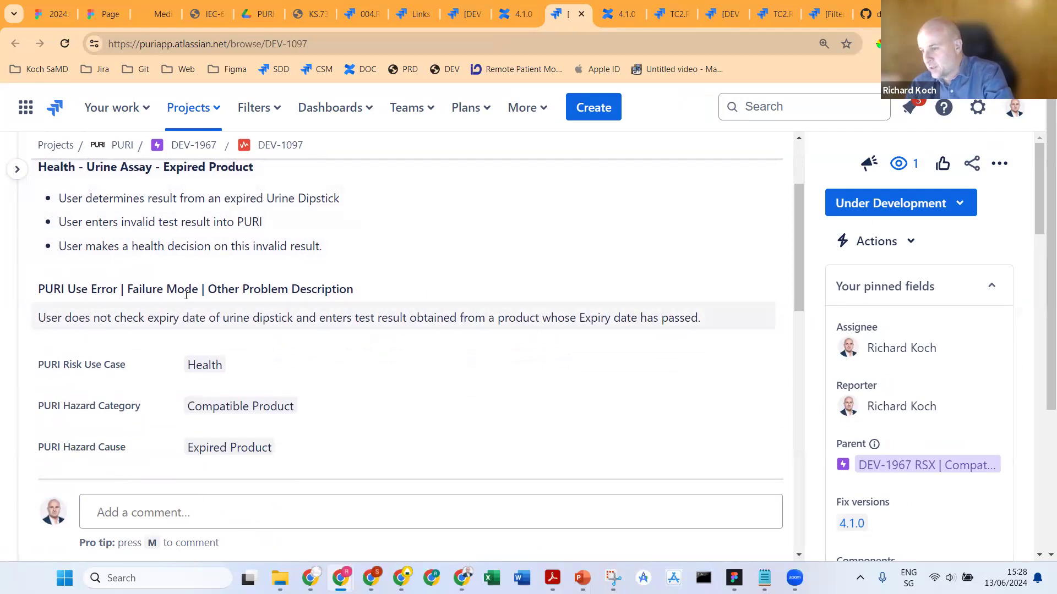
pyautogui.scroll(-1, 92, 290)
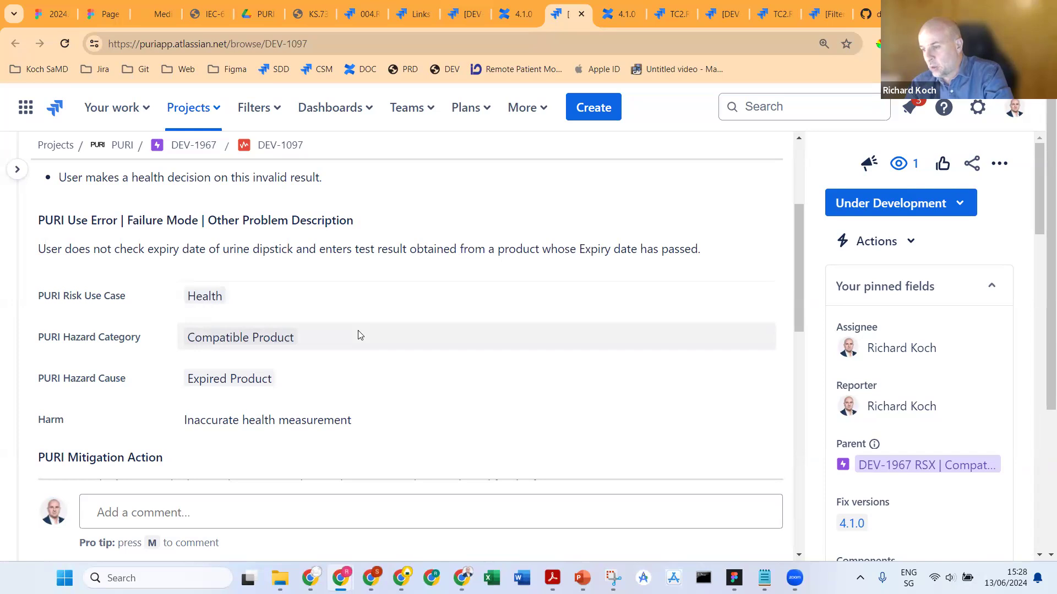
pyautogui.scroll(-2, 398, 420)
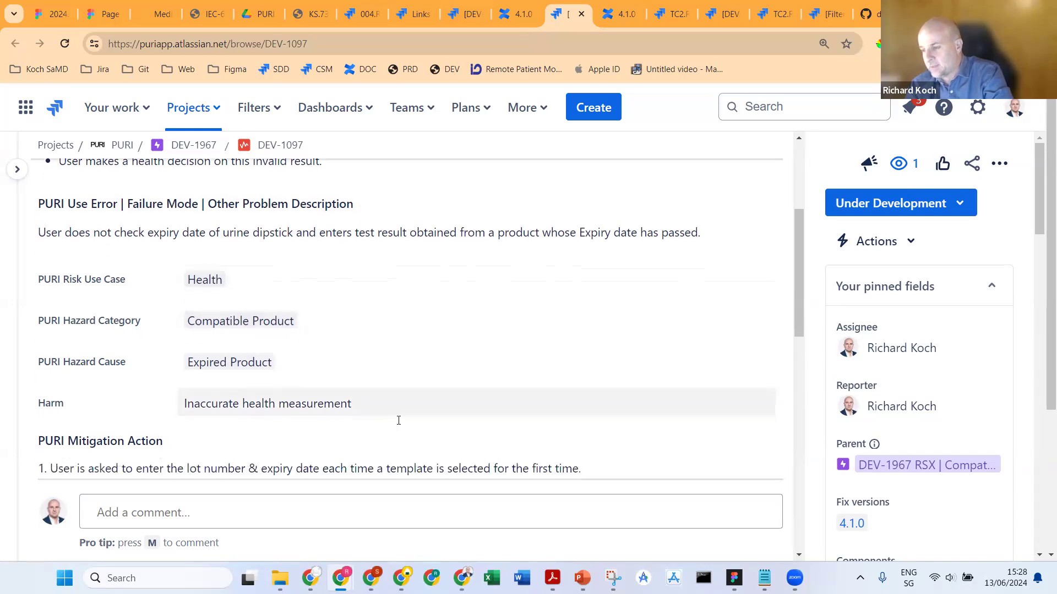
pyautogui.scroll(-4, 278, 336)
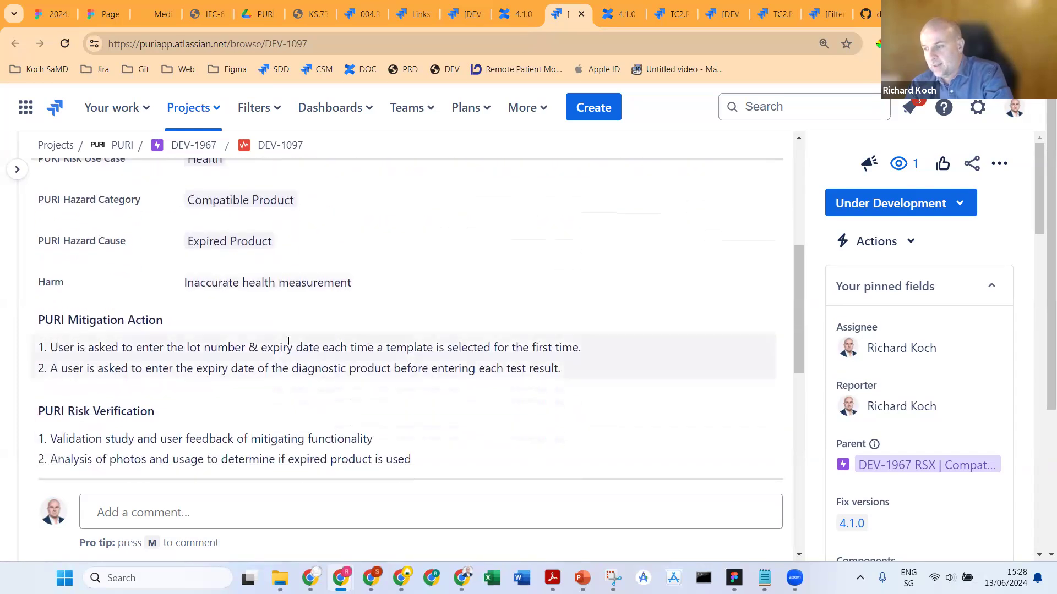
pyautogui.scroll(-2, 277, 337)
pyautogui.scroll(4, 277, 337)
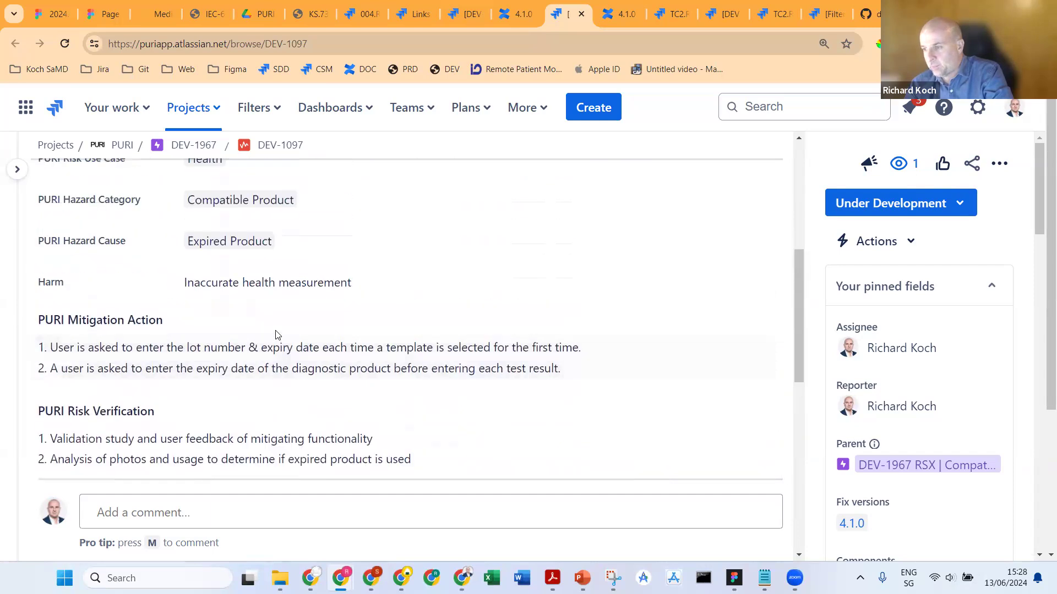
pyautogui.scroll(-2, 231, 298)
pyautogui.scroll(-2, 232, 293)
pyautogui.scroll(4, 176, 314)
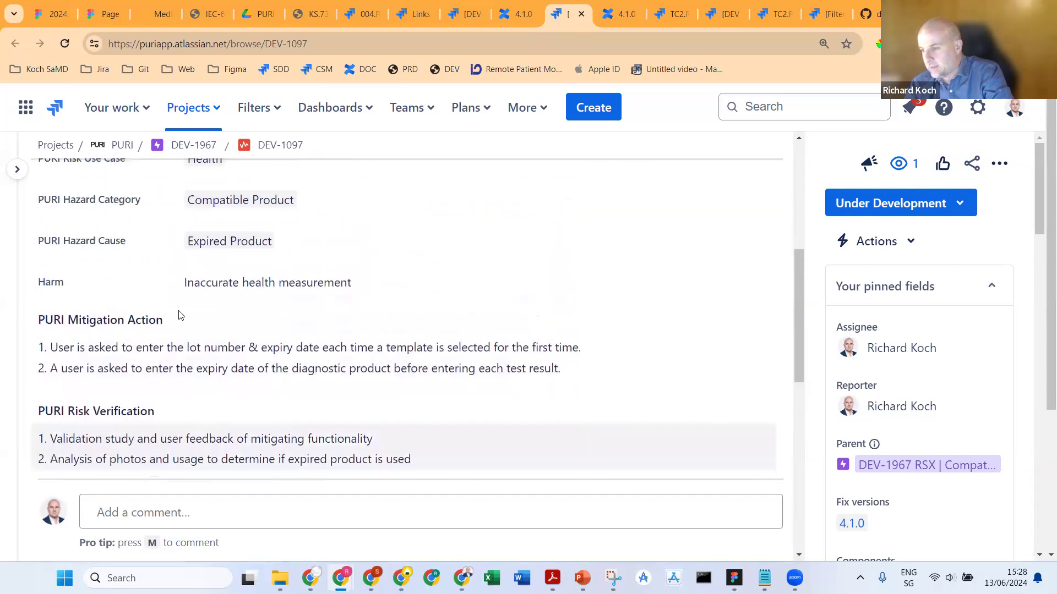
pyautogui.click(122, 353)
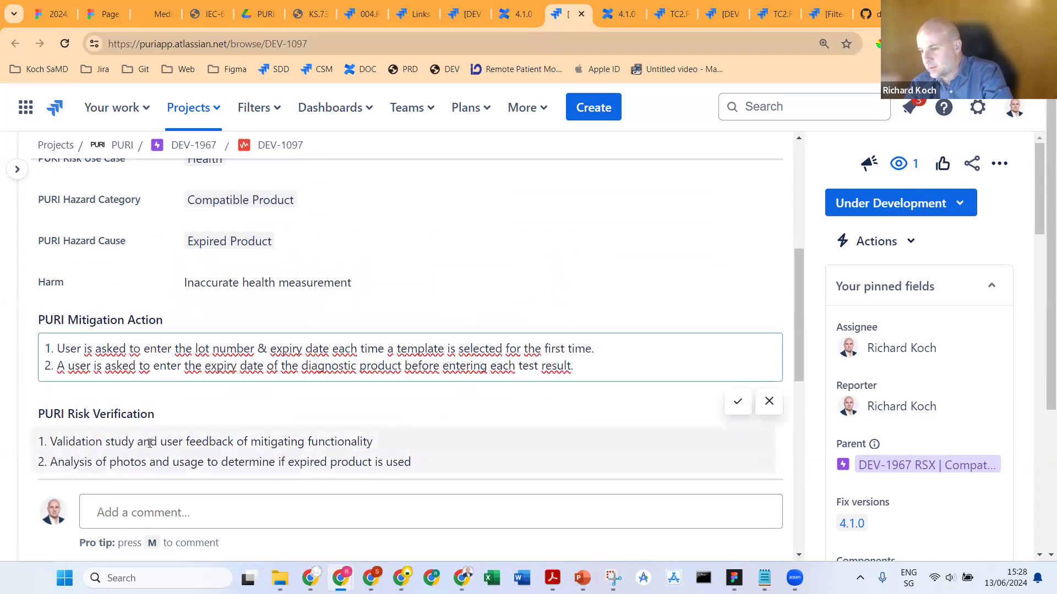
pyautogui.click(159, 427)
pyautogui.click(169, 351)
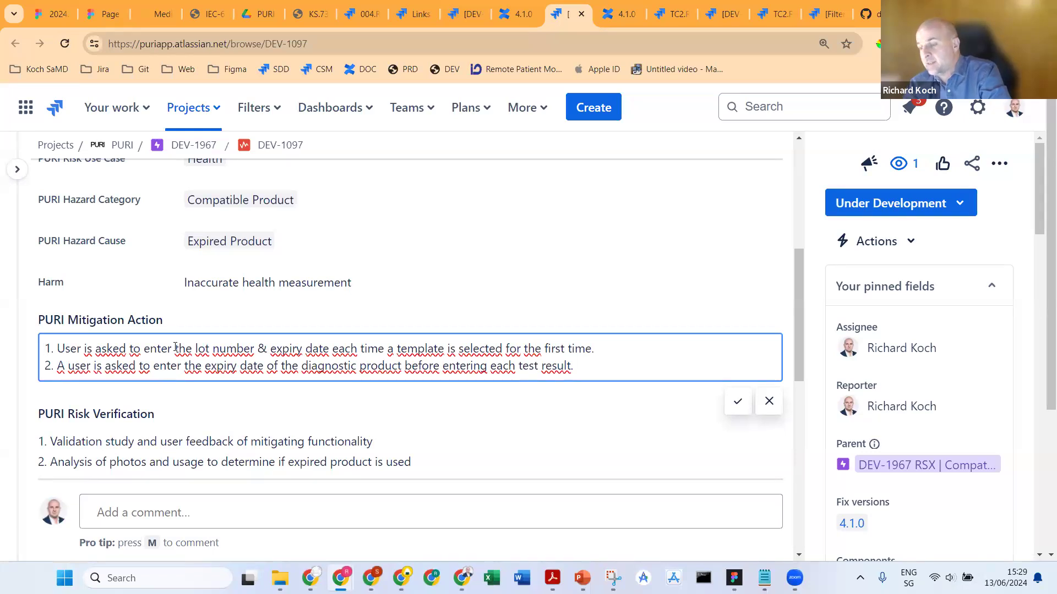
pyautogui.click(673, 118)
# - Compare DEV-1097's linked mitigating requirements DEV-1016 and DEV-1018 with its mitigation action, risk verification and problem description
pyautogui.scroll(-1, 494, 313)
pyautogui.scroll(-3, 495, 312)
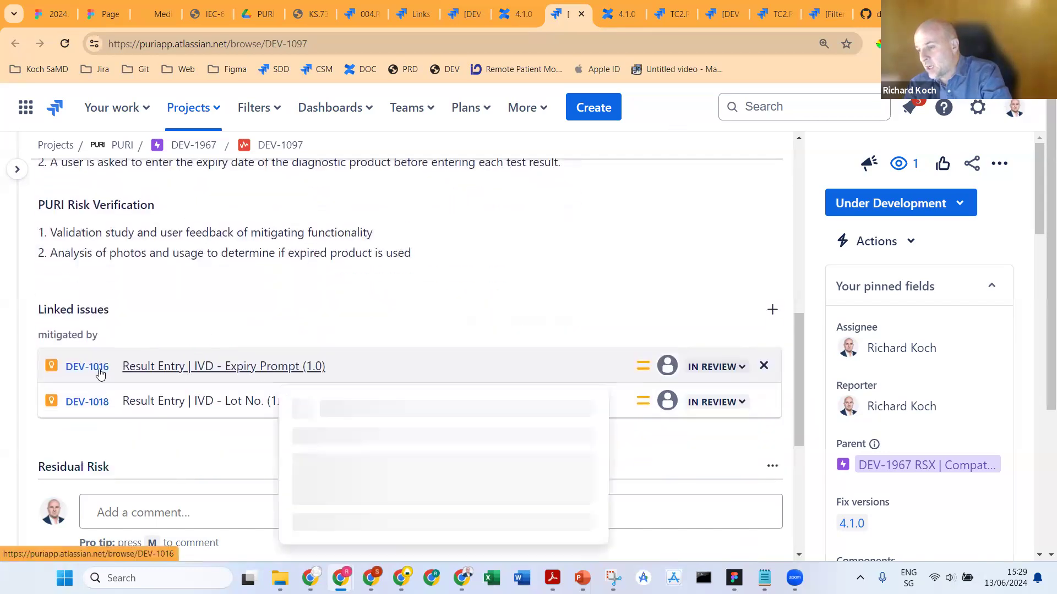
pyautogui.moveTo(182, 376)
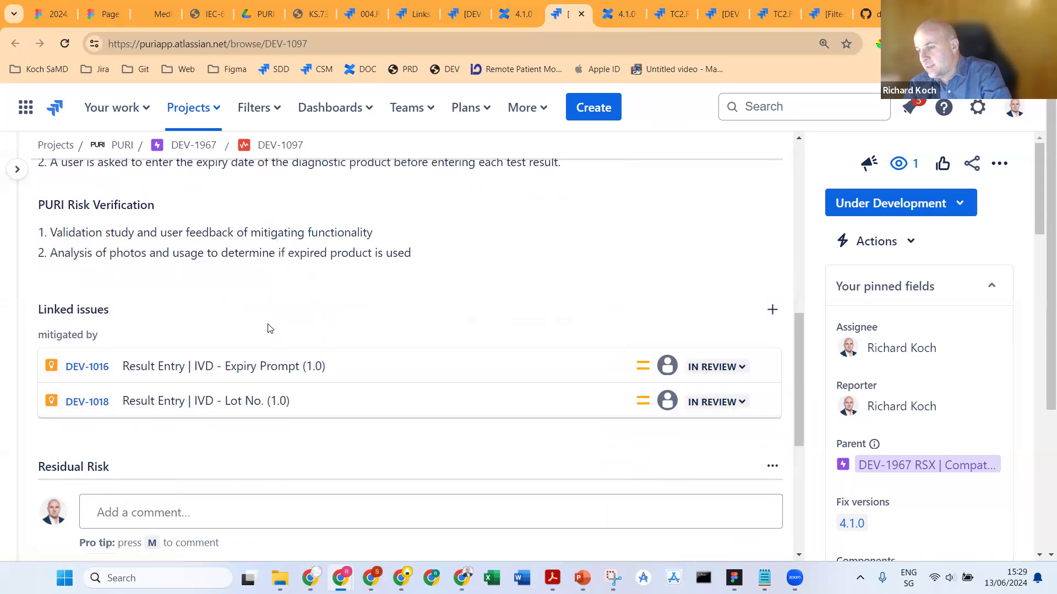
pyautogui.scroll(1, 201, 203)
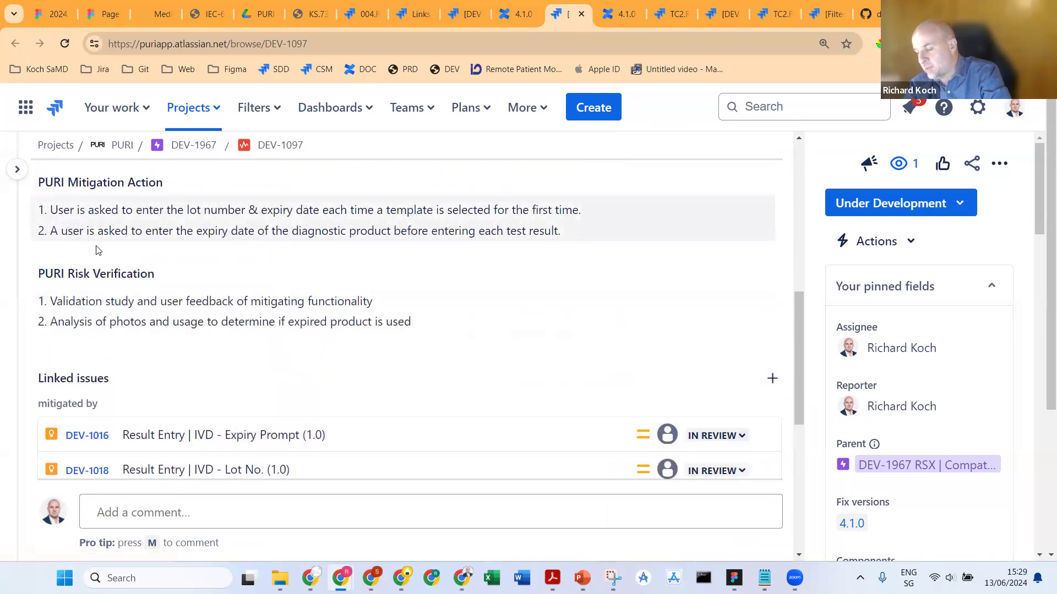
pyautogui.scroll(-1, 172, 429)
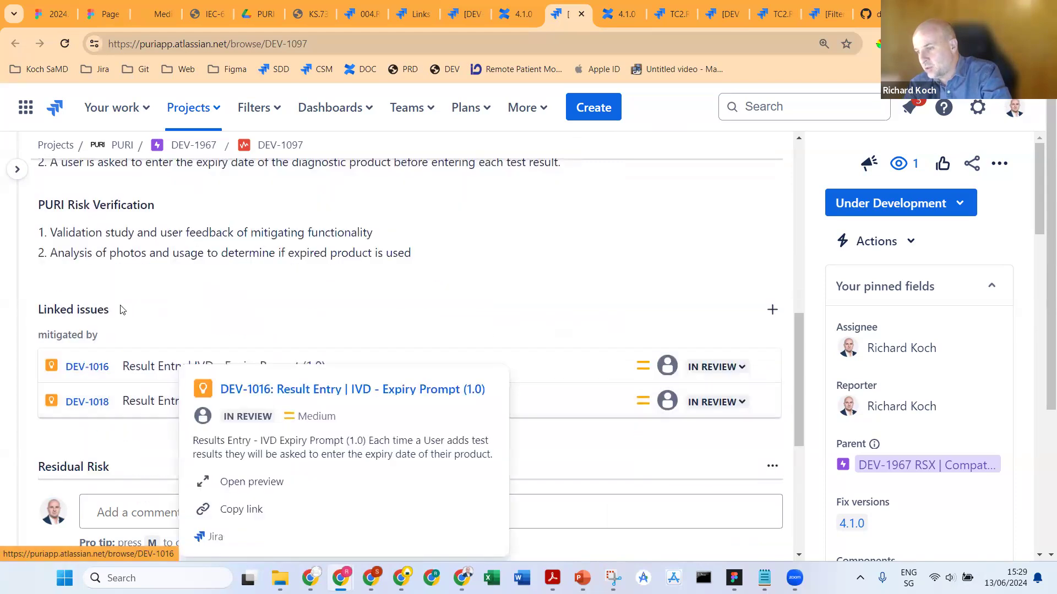
pyautogui.scroll(1, 416, 240)
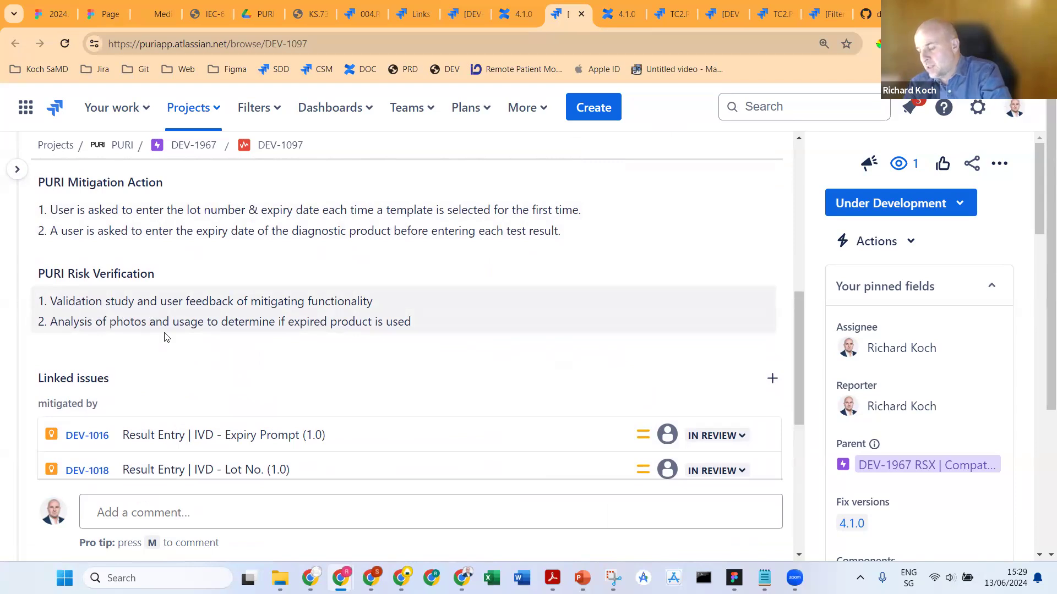
pyautogui.scroll(3, 165, 335)
pyautogui.scroll(2, 281, 227)
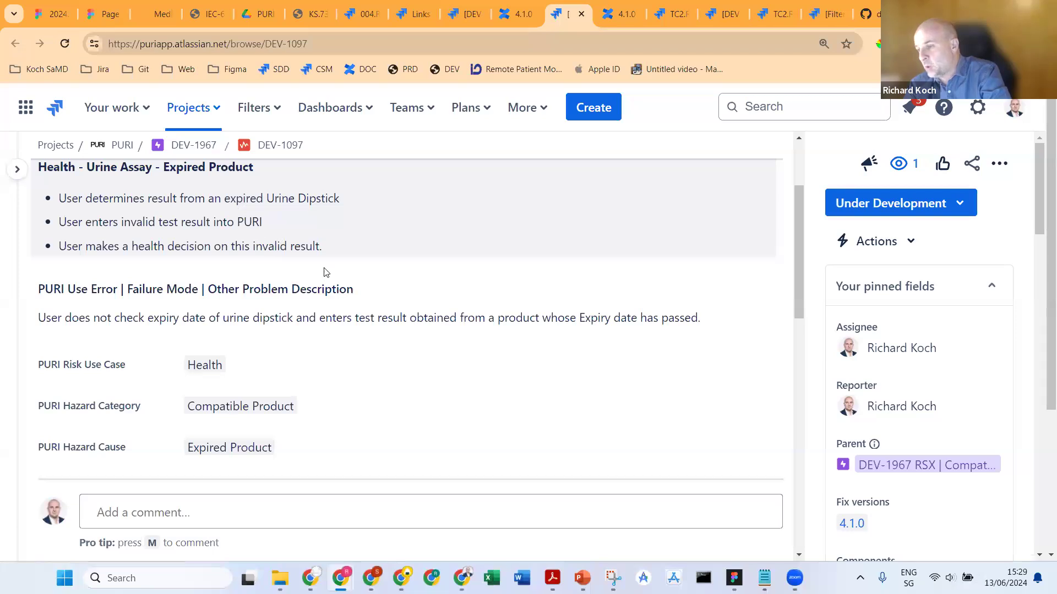
# - Go to DEV-1097's Residual Risk section and check its severity selection without changing it
pyautogui.scroll(-3, 340, 277)
pyautogui.scroll(-6, 343, 277)
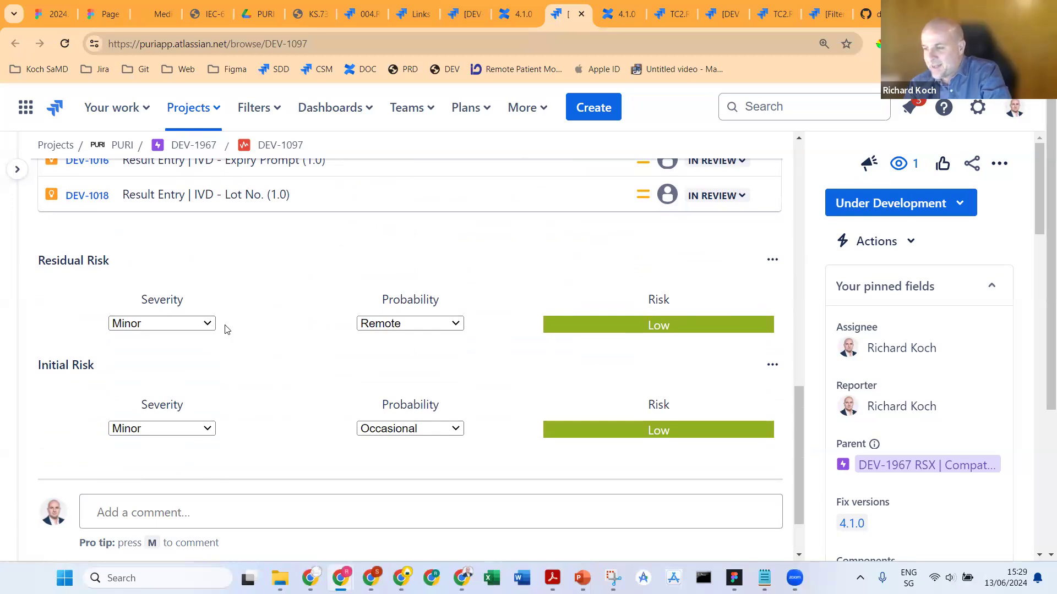
pyautogui.click(191, 322)
pyautogui.click(191, 323)
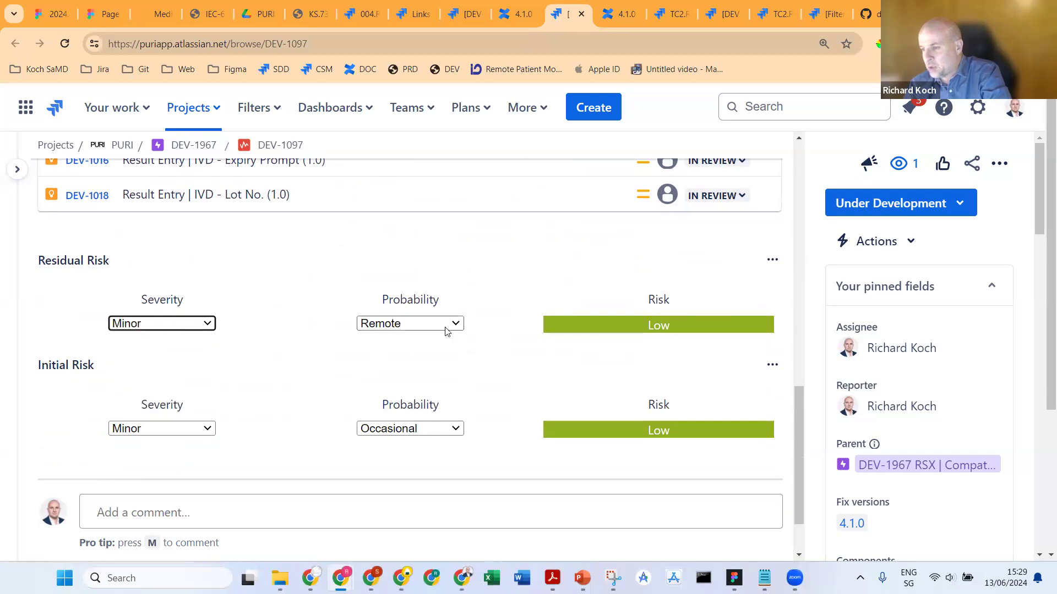
pyautogui.click(181, 328)
pyautogui.click(182, 271)
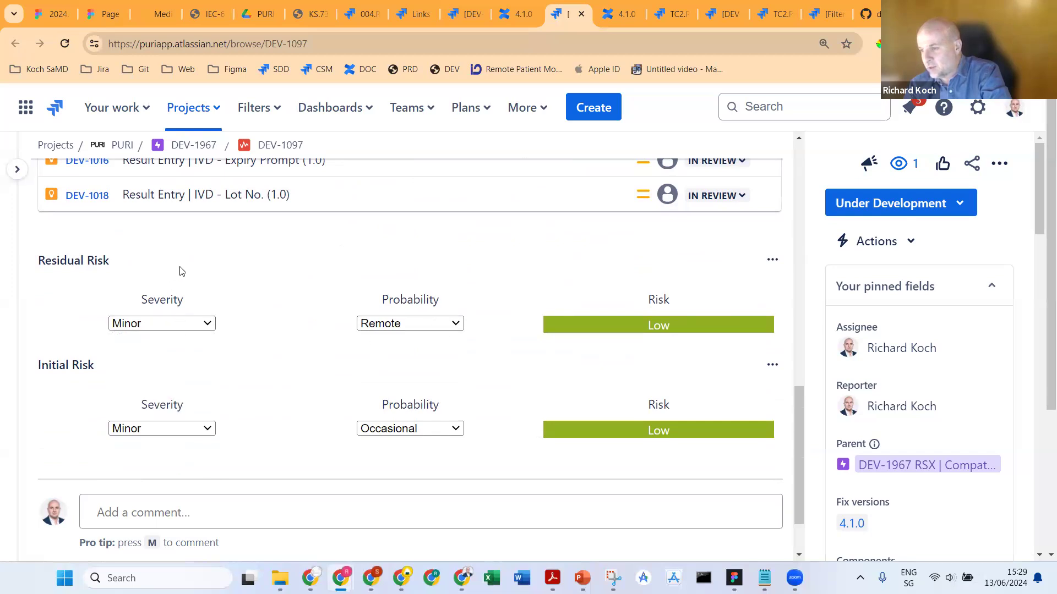
# - Compare DEV-1097's residual and initial risk ratings, highlighting both section titles and their resulting risk levels
pyautogui.moveTo(59, 366); pyautogui.dragTo(80, 365)
pyautogui.moveTo(46, 265); pyautogui.dragTo(124, 266)
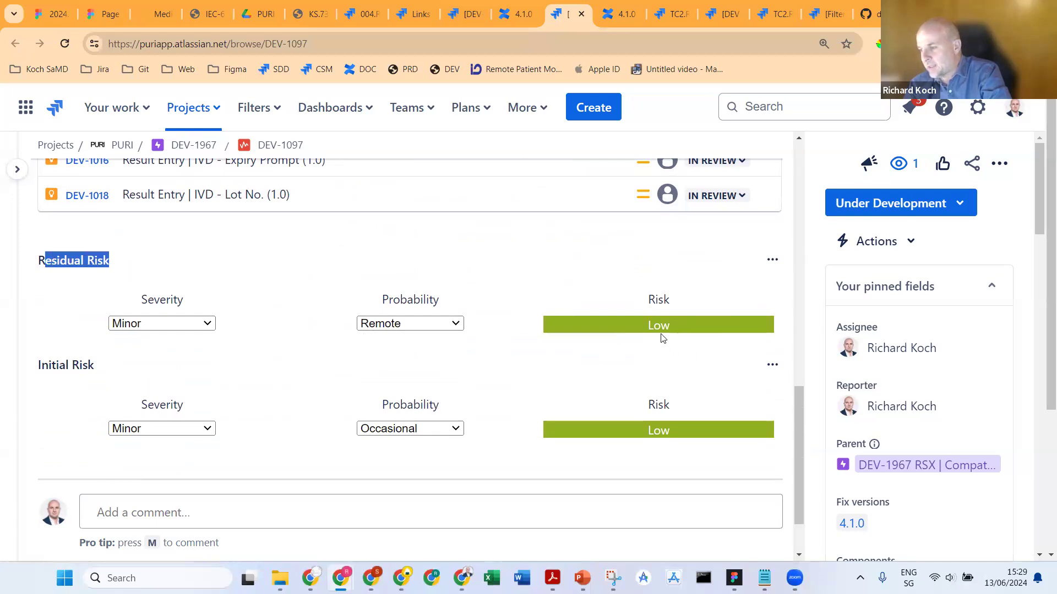
pyautogui.moveTo(654, 301); pyautogui.dragTo(661, 329)
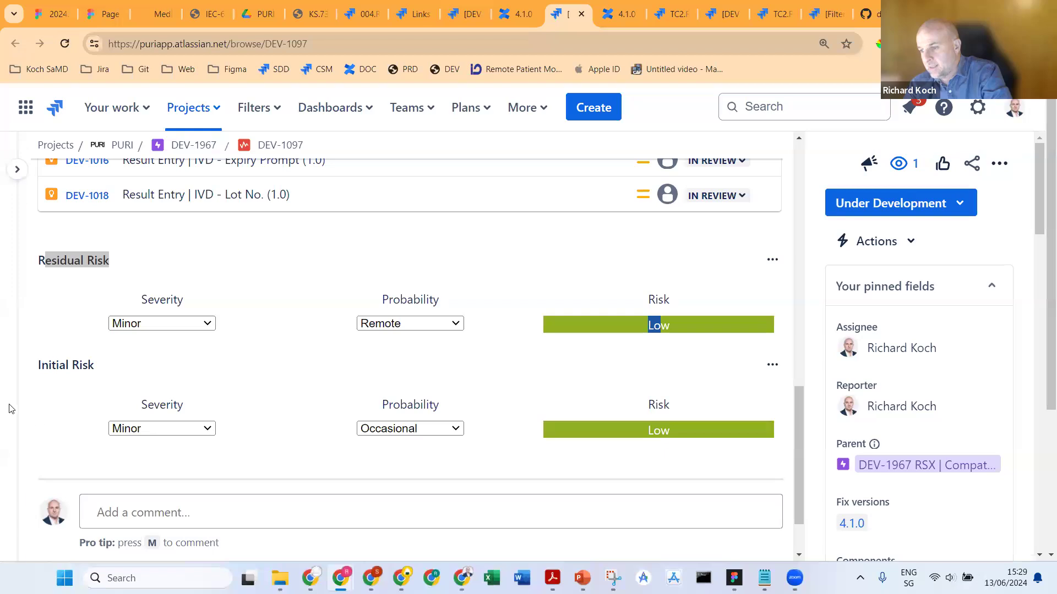
pyautogui.moveTo(53, 366); pyautogui.dragTo(96, 366)
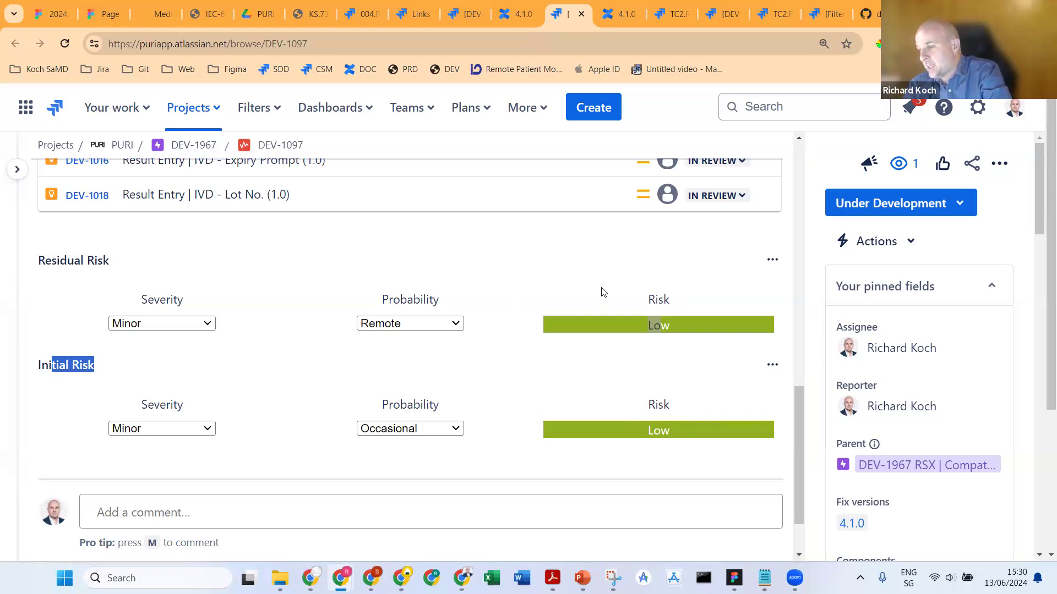
pyautogui.moveTo(654, 325); pyautogui.dragTo(659, 324)
pyautogui.moveTo(649, 433); pyautogui.dragTo(661, 440)
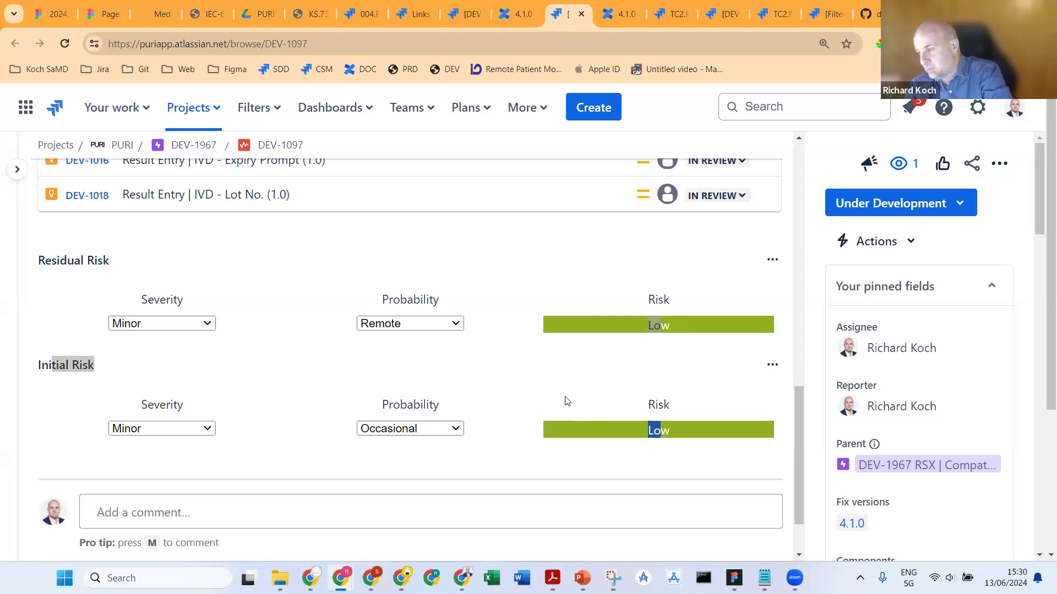
pyautogui.scroll(-1, 541, 300)
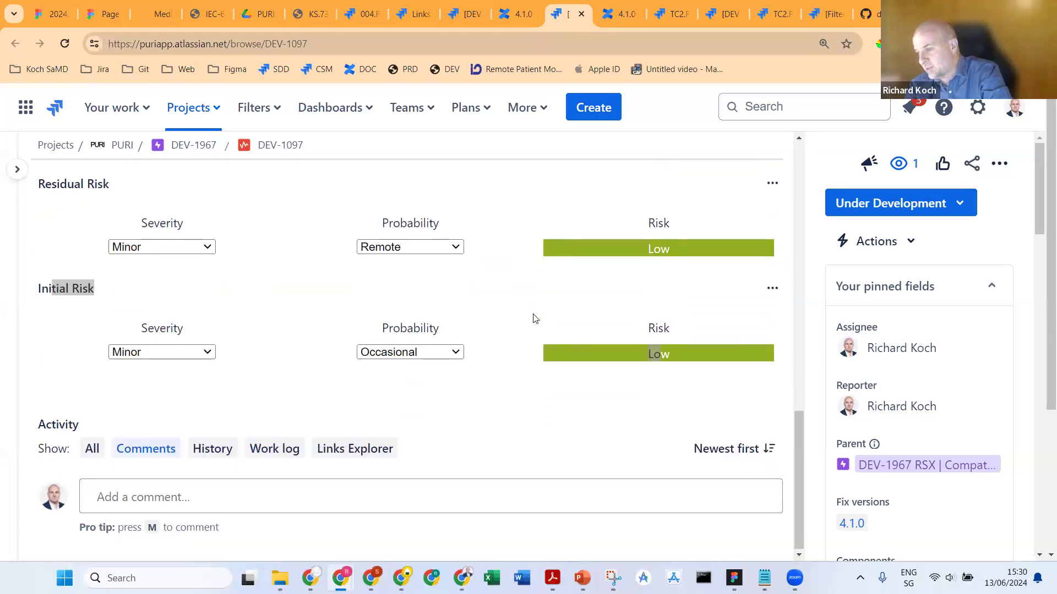
pyautogui.scroll(5, 534, 318)
# - Return to the 4.1.0 RSX | RSX>PRQ+SRS snapshot and compare the DEV-1097 urine assay hazard with its DEV-1016 mitigation
pyautogui.click(516, 13)
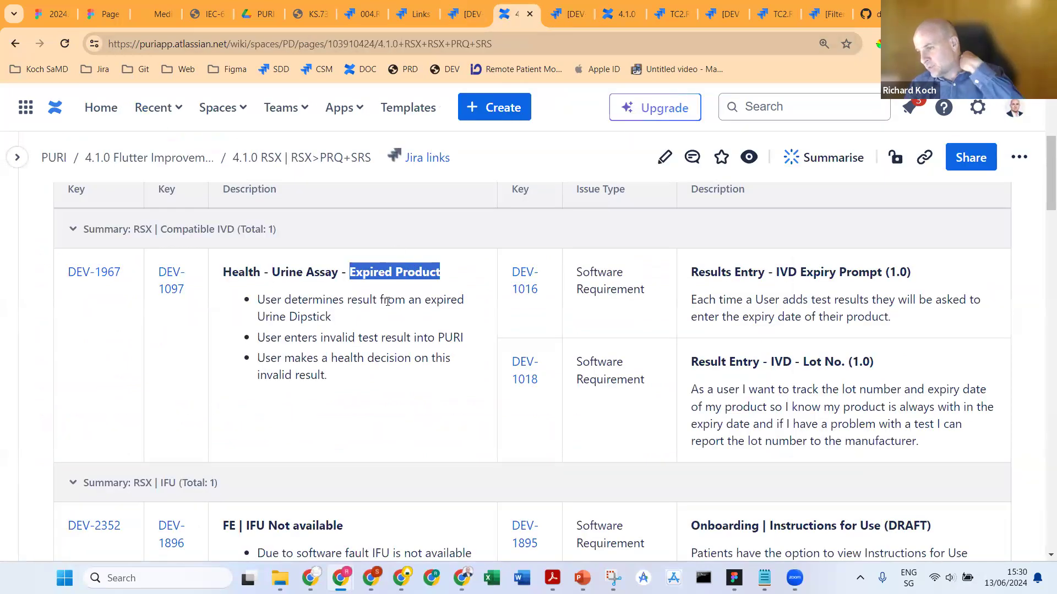
pyautogui.scroll(2, 295, 338)
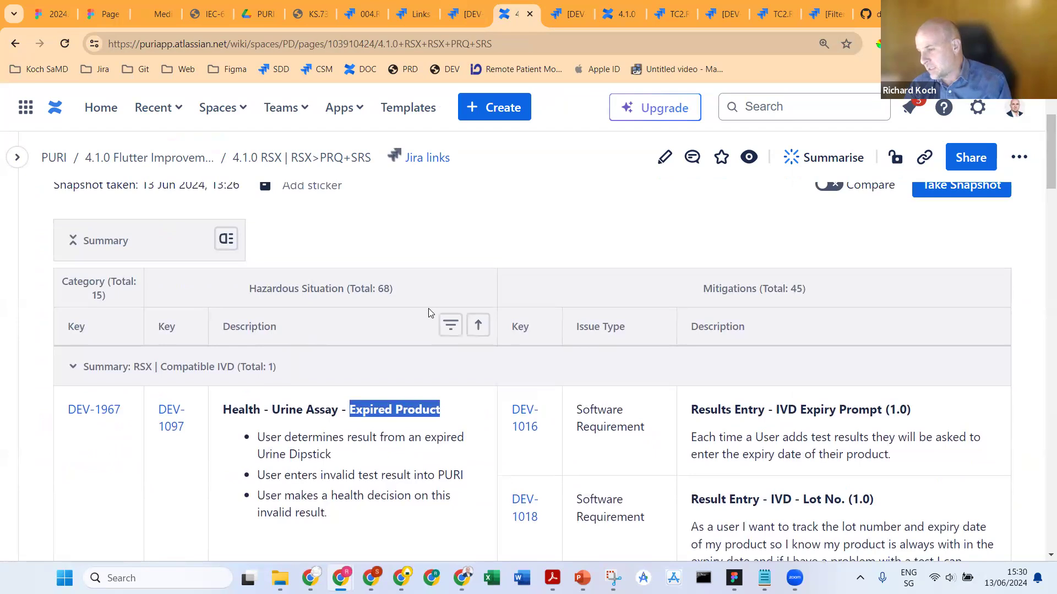
pyautogui.scroll(-2, 275, 271)
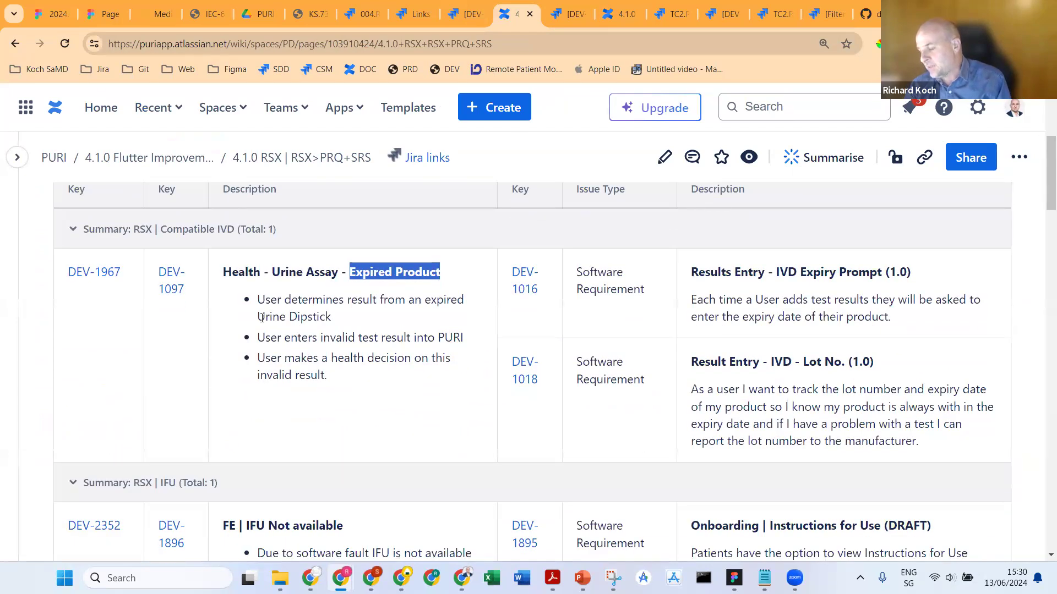
pyautogui.scroll(-1, 269, 310)
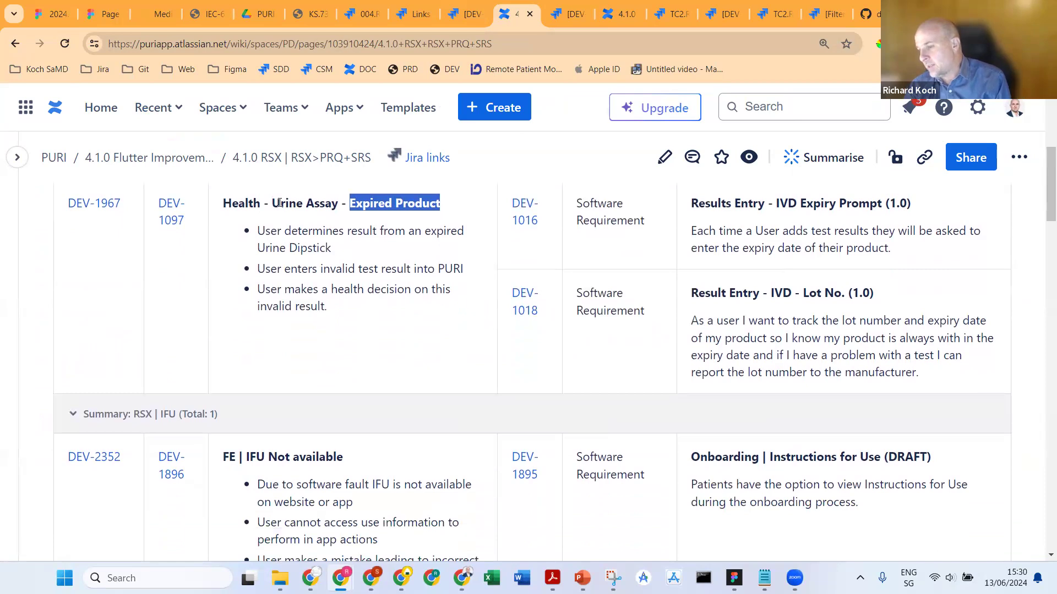
pyautogui.moveTo(273, 203); pyautogui.dragTo(301, 203)
pyautogui.moveTo(726, 229); pyautogui.dragTo(742, 232)
pyautogui.click(698, 220)
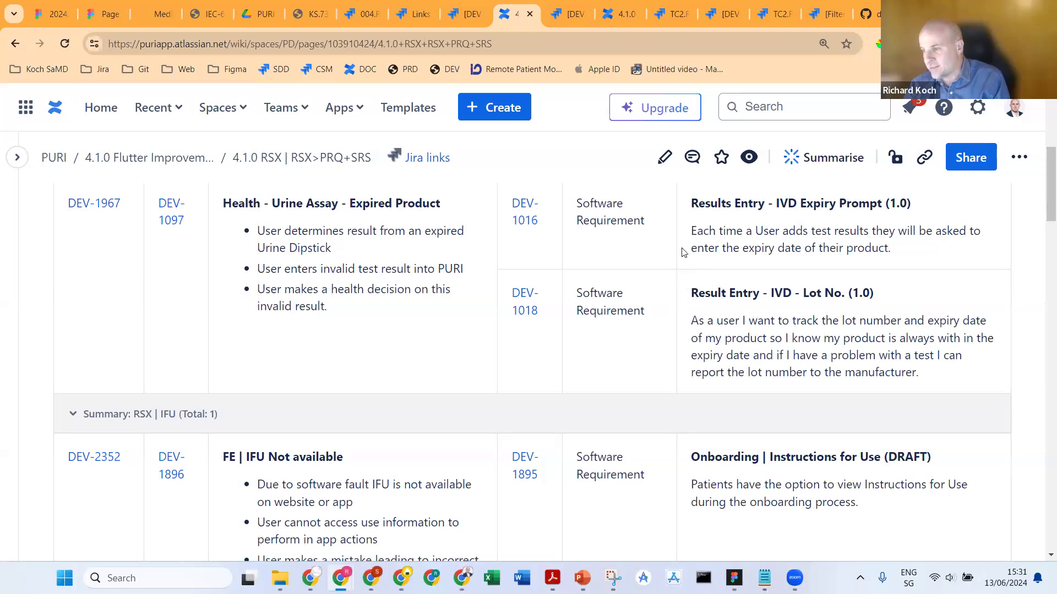
pyautogui.rightClick(527, 214)
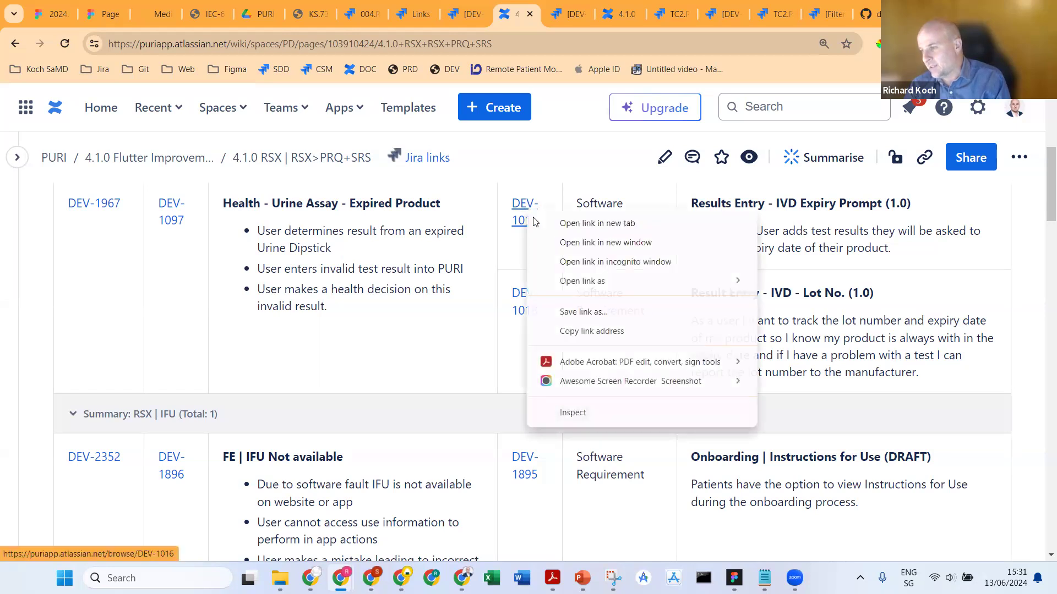
pyautogui.click(561, 242)
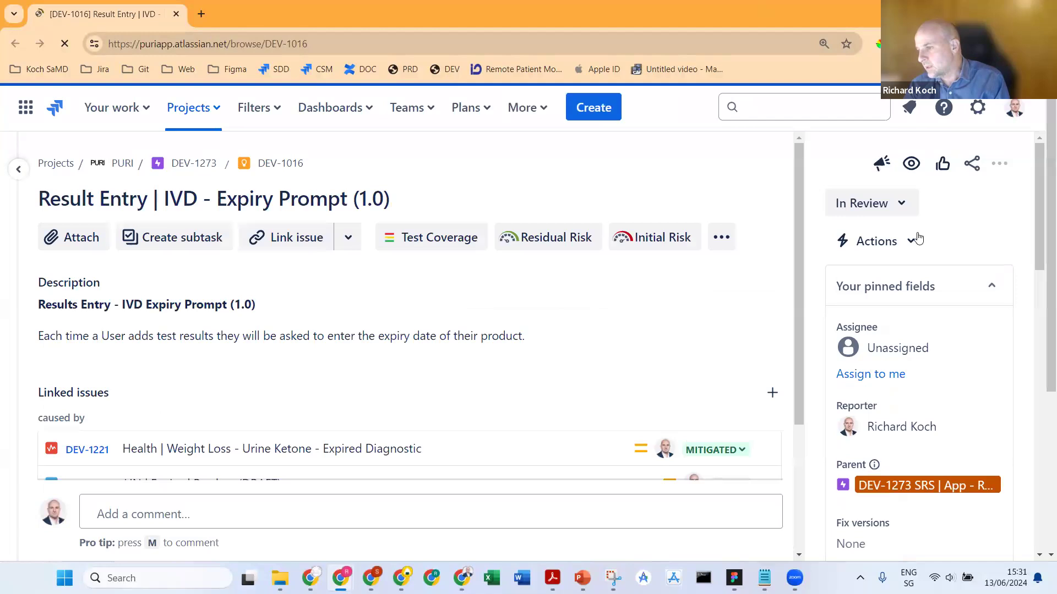
pyautogui.hotkey('ctrl', 'w')
# - Open requirement DEV-1018 from the snapshot table in a new browser tab and review its description and the linked risk it mitigates
pyautogui.rightClick(520, 304)
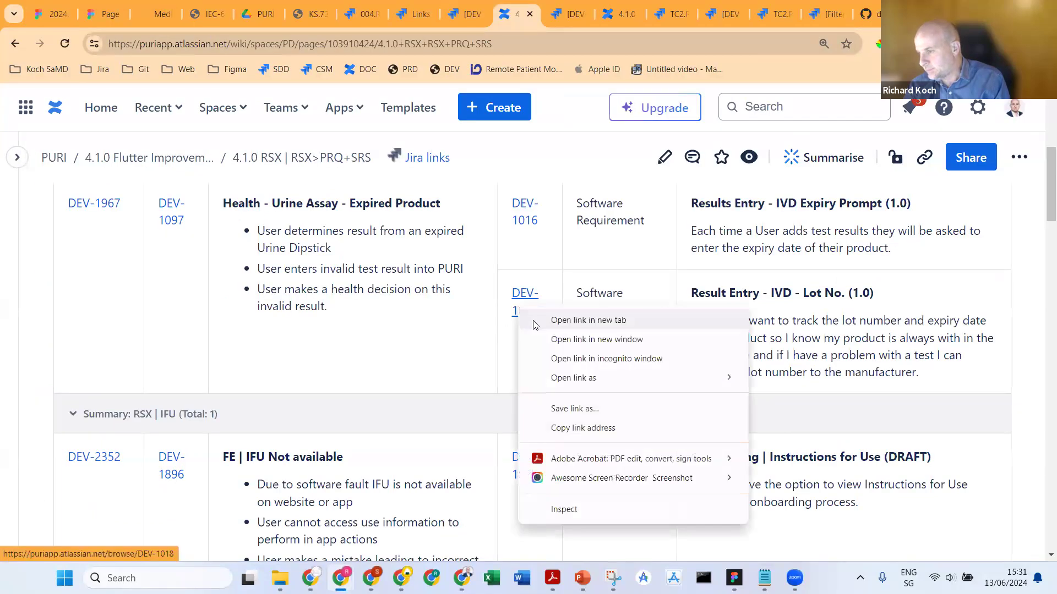
pyautogui.click(545, 315)
pyautogui.click(591, 9)
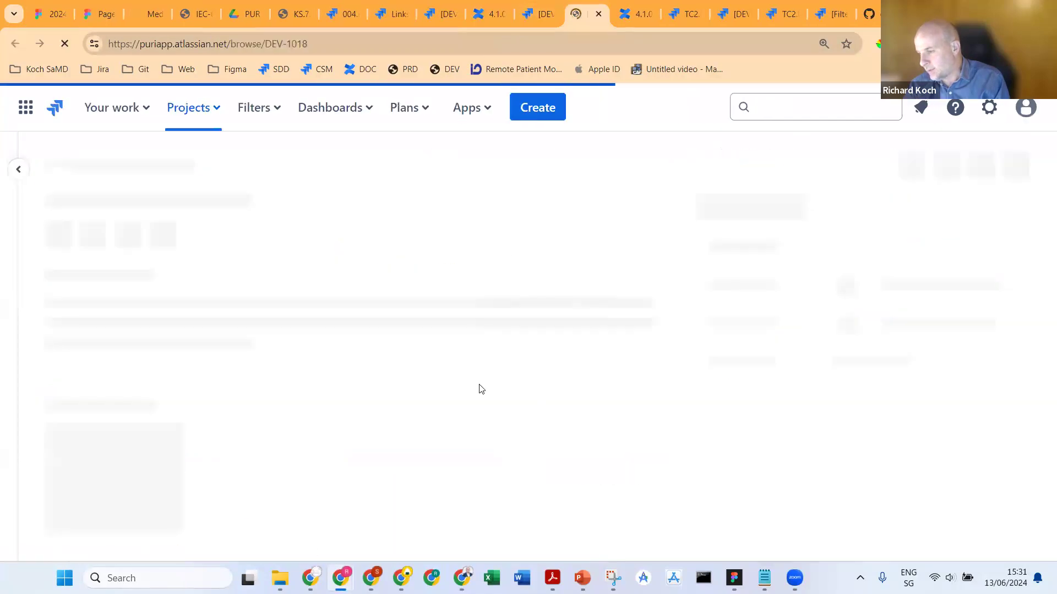
pyautogui.scroll(-2, 418, 348)
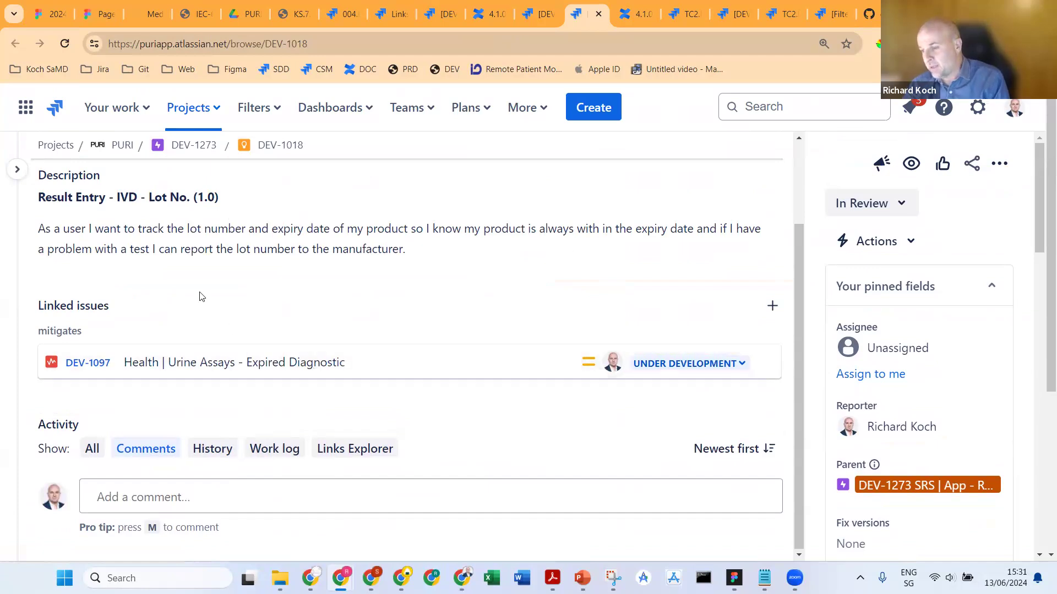
pyautogui.scroll(2, 172, 289)
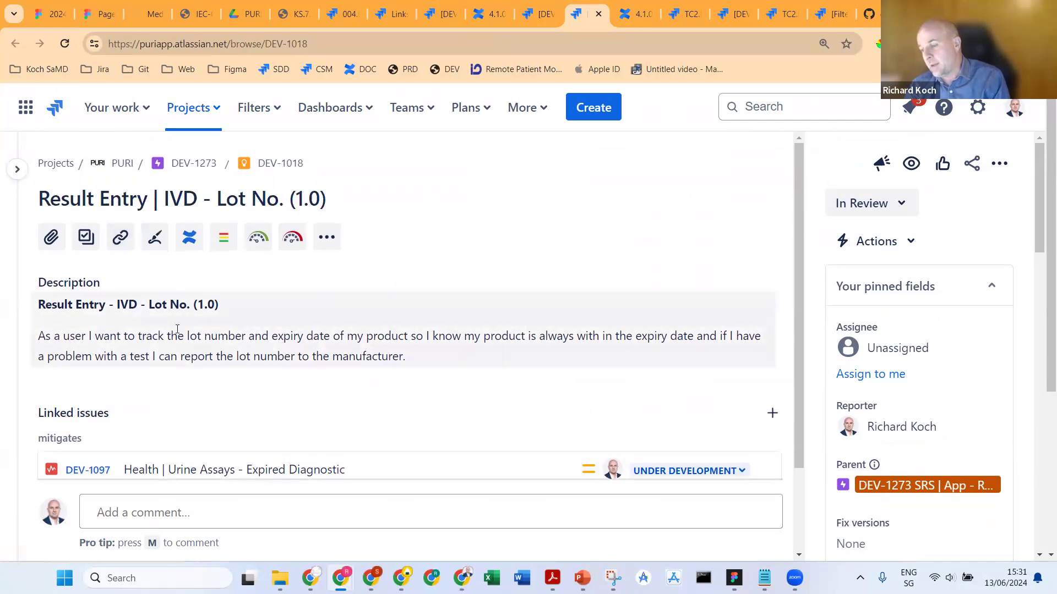
pyautogui.scroll(-4, 178, 328)
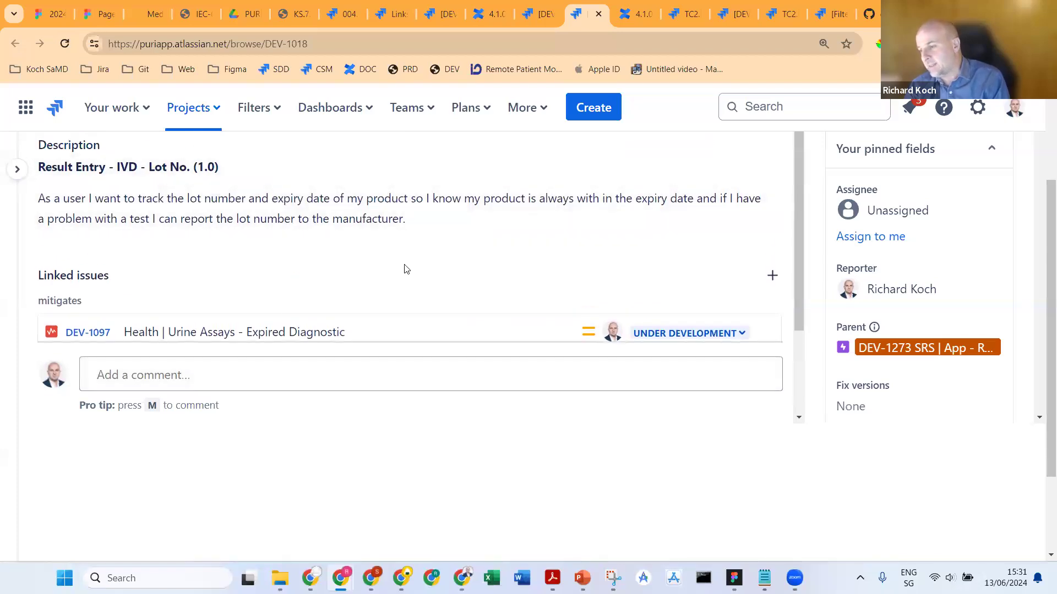
pyautogui.scroll(-2, 408, 273)
pyautogui.scroll(2, 366, 303)
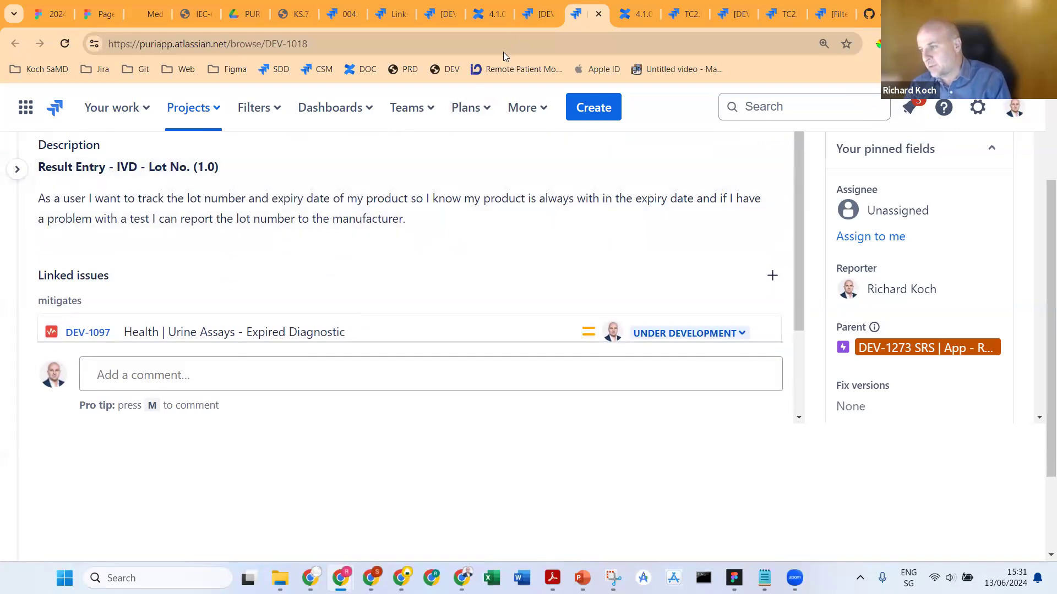
# - Return to the RSX>PRQ+SRS snapshot and look through the hazardous situations and mitigations in the other risk categories
pyautogui.click(551, 8)
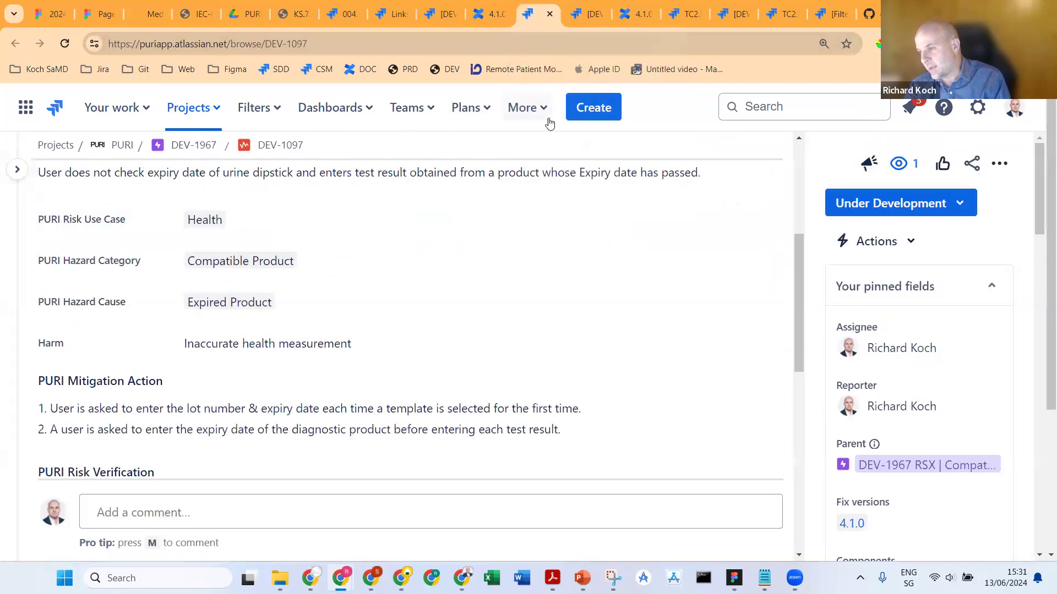
pyautogui.click(494, 12)
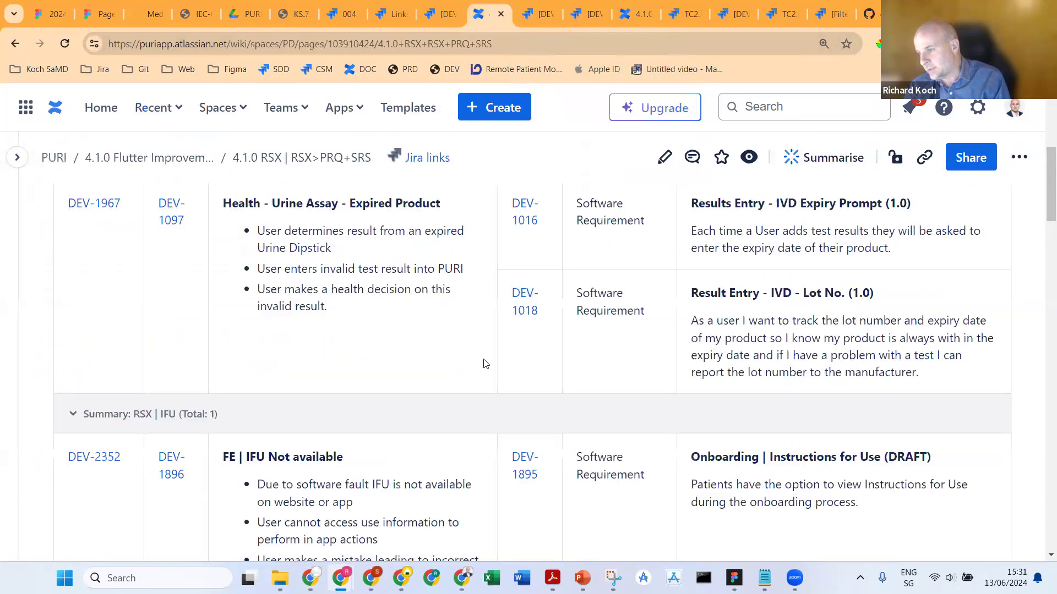
pyautogui.scroll(-4, 577, 344)
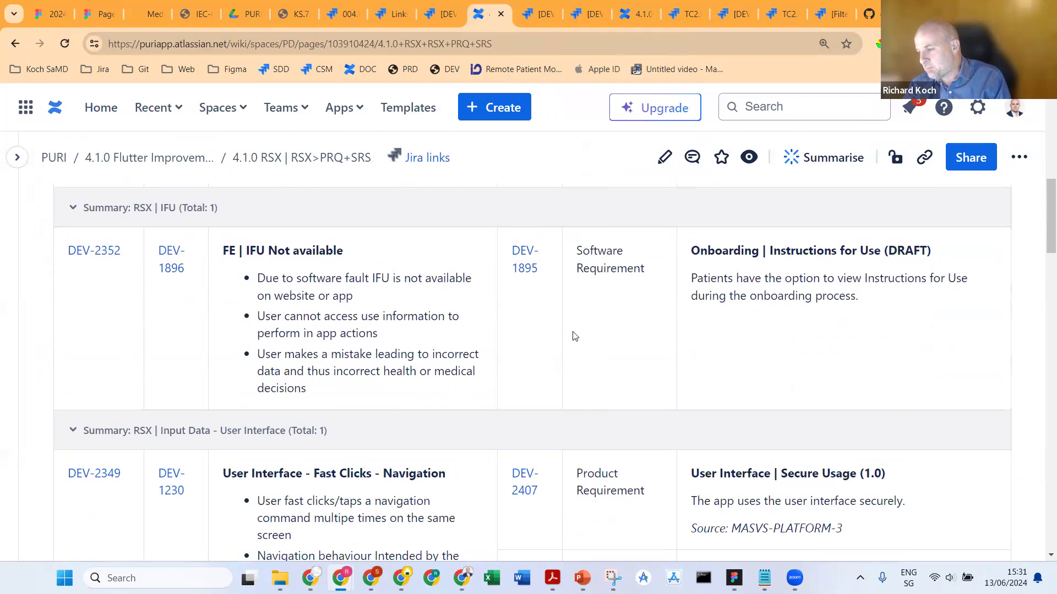
pyautogui.scroll(-4, 571, 344)
pyautogui.scroll(-15, 564, 341)
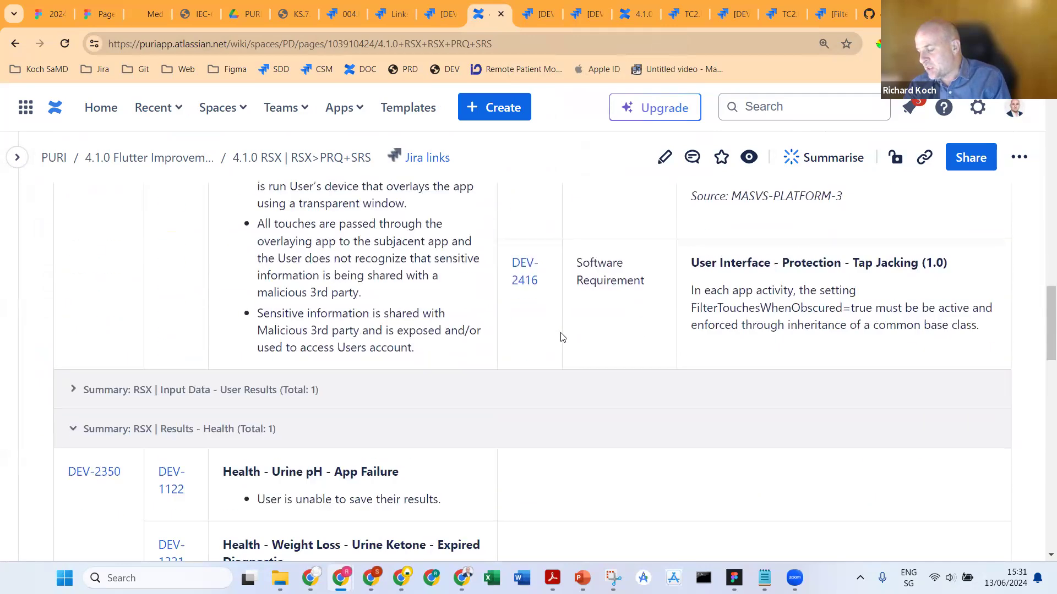
pyautogui.scroll(5, 563, 330)
pyautogui.scroll(20, 561, 325)
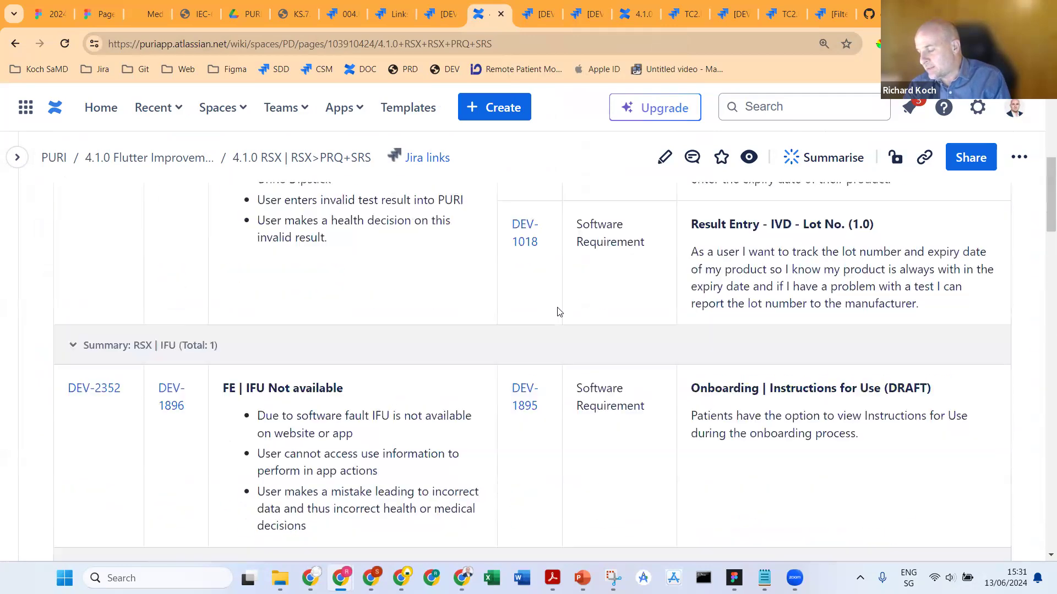
# - Highlight the DEV-1097 hazardous situation text and its mitigating requirements in the snapshot table
pyautogui.scroll(-3, 544, 345)
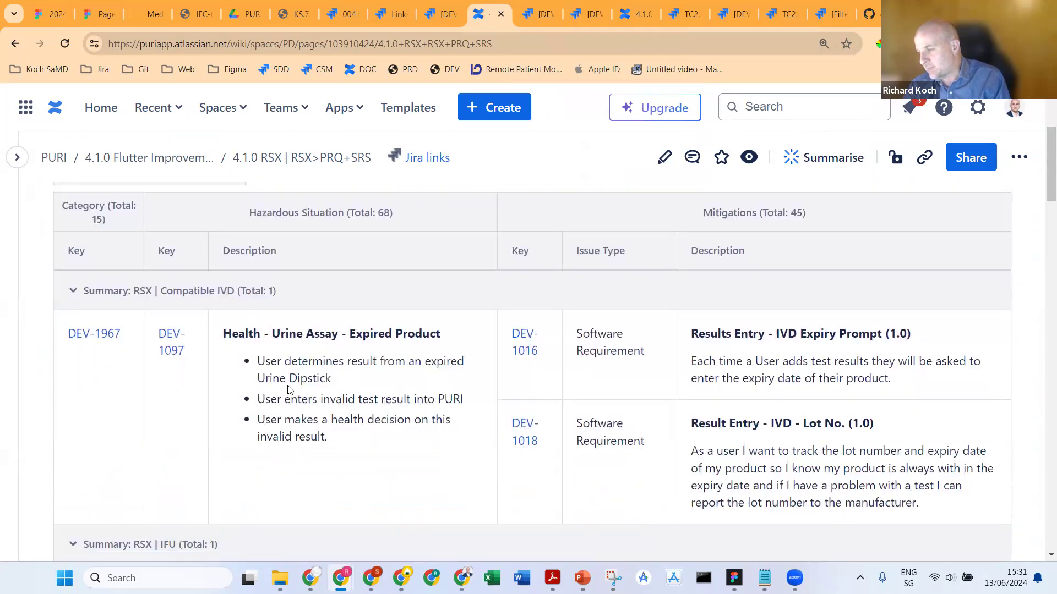
pyautogui.moveTo(238, 333); pyautogui.dragTo(344, 421)
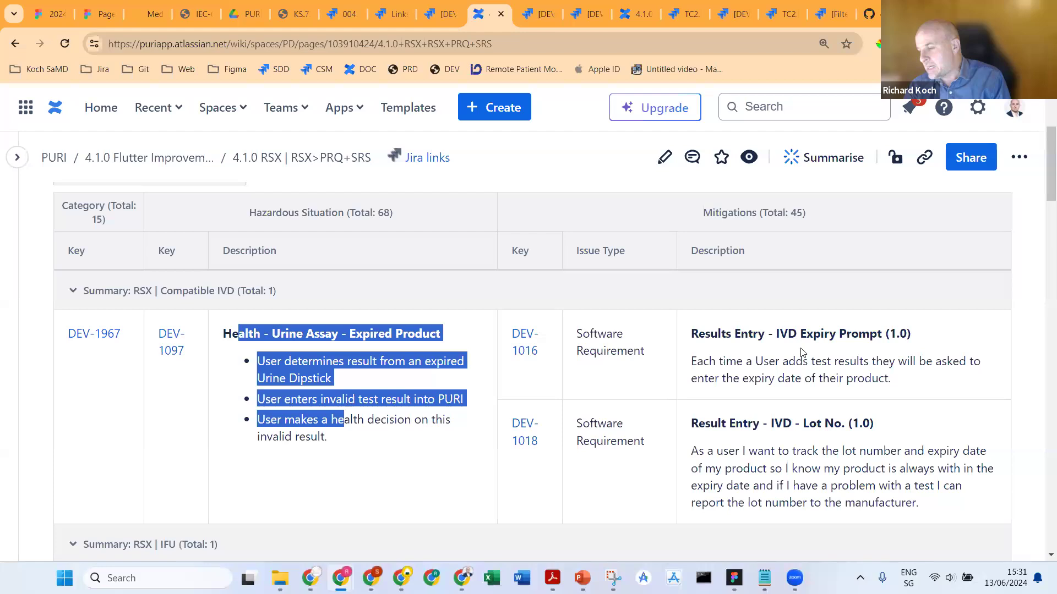
pyautogui.moveTo(736, 334); pyautogui.dragTo(562, 434)
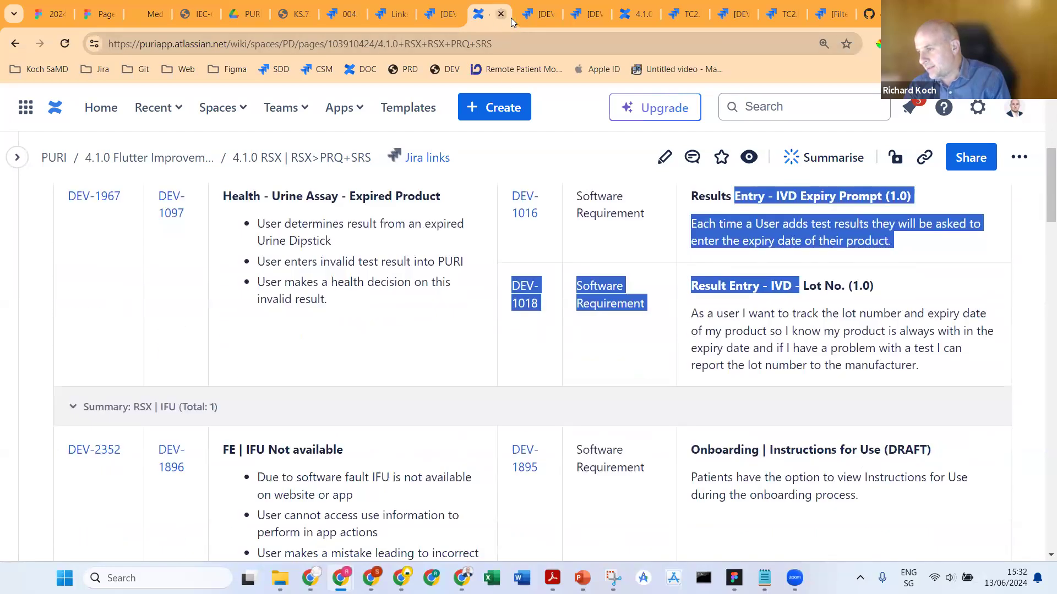
# - Close the browser tabs of risk DEV-1097 and requirement DEV-1018
pyautogui.click(545, 13)
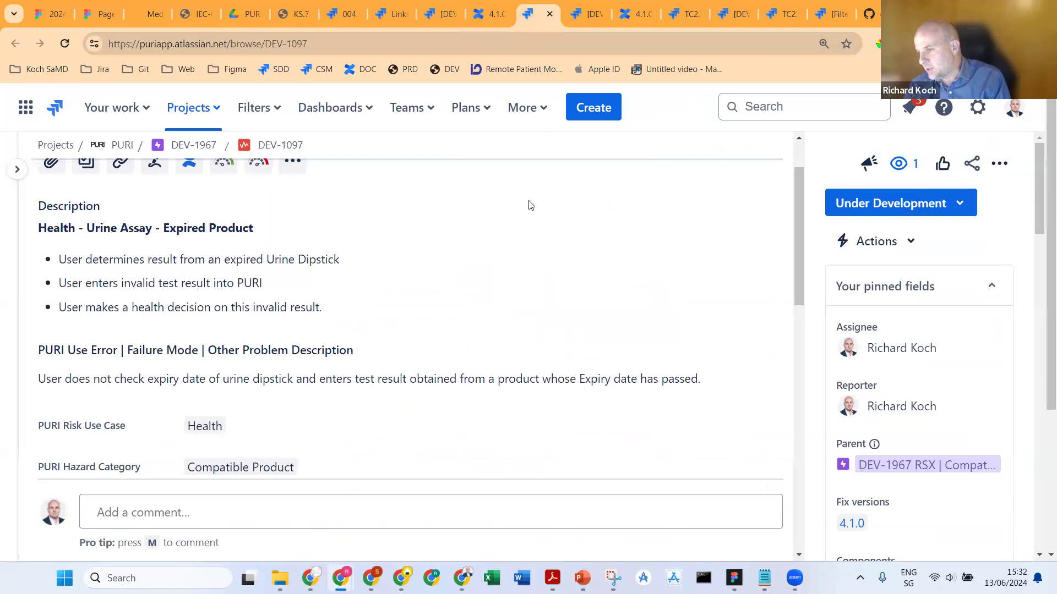
pyautogui.click(551, 13)
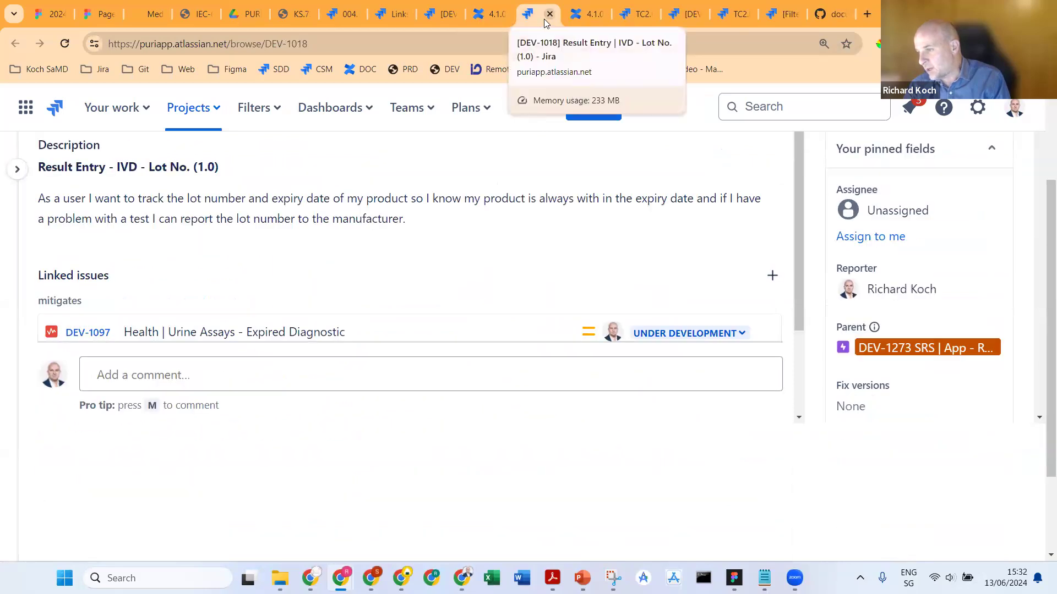
pyautogui.click(547, 14)
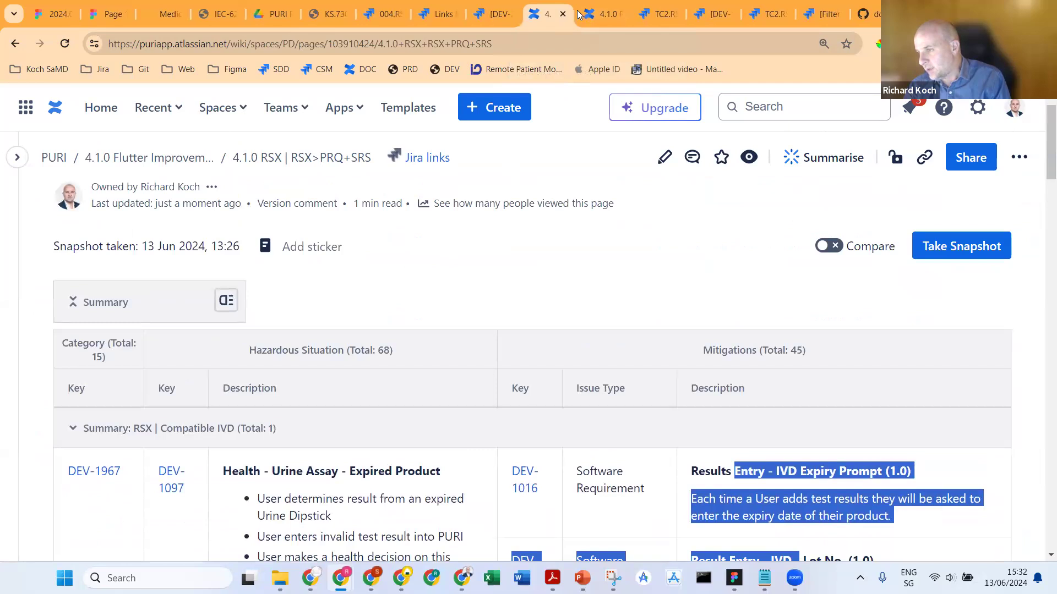
# - Switch to the 4.1.0 RSX | Matrix x EPIC snapshot and review its hazardous situation columns
pyautogui.click(579, 14)
pyautogui.scroll(-3, 584, 297)
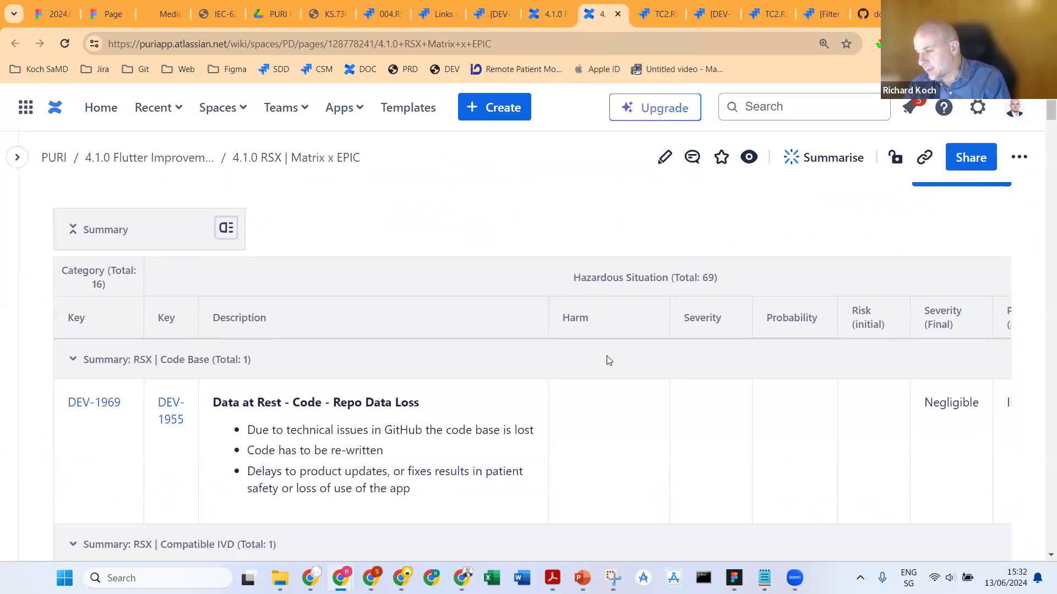
pyautogui.scroll(-2, 605, 364)
pyautogui.scroll(1, 187, 276)
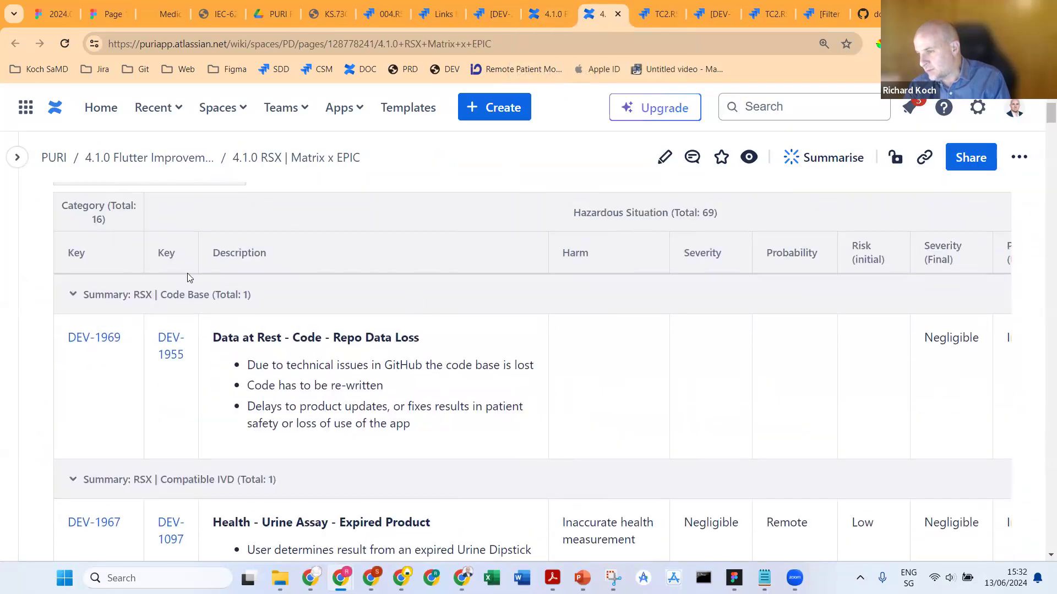
pyautogui.moveTo(226, 253); pyautogui.dragTo(249, 253)
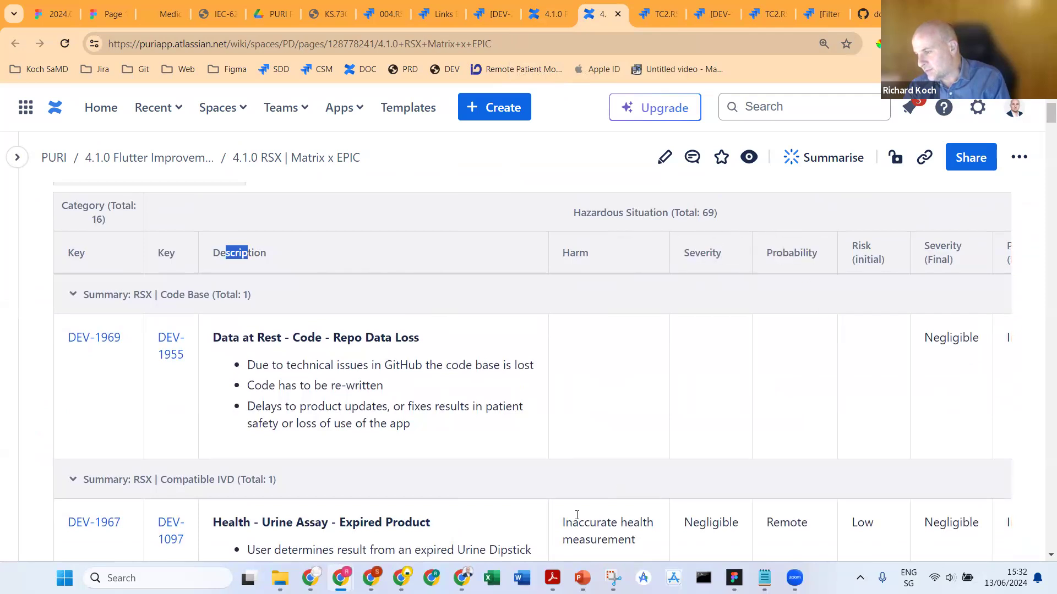
# - Highlight the final risk ratings and mitigation keys of the Repo Data Loss hazard and open requirement DEV-2415 in a new browser tab
pyautogui.moveTo(924, 337); pyautogui.dragTo(972, 337)
pyautogui.moveTo(981, 425)
pyautogui.mouseDown()
pyautogui.moveTo(1008, 424)
pyautogui.moveTo(851, 448)
pyautogui.moveTo(988, 427)
pyautogui.moveTo(972, 409)
pyautogui.mouseUp()
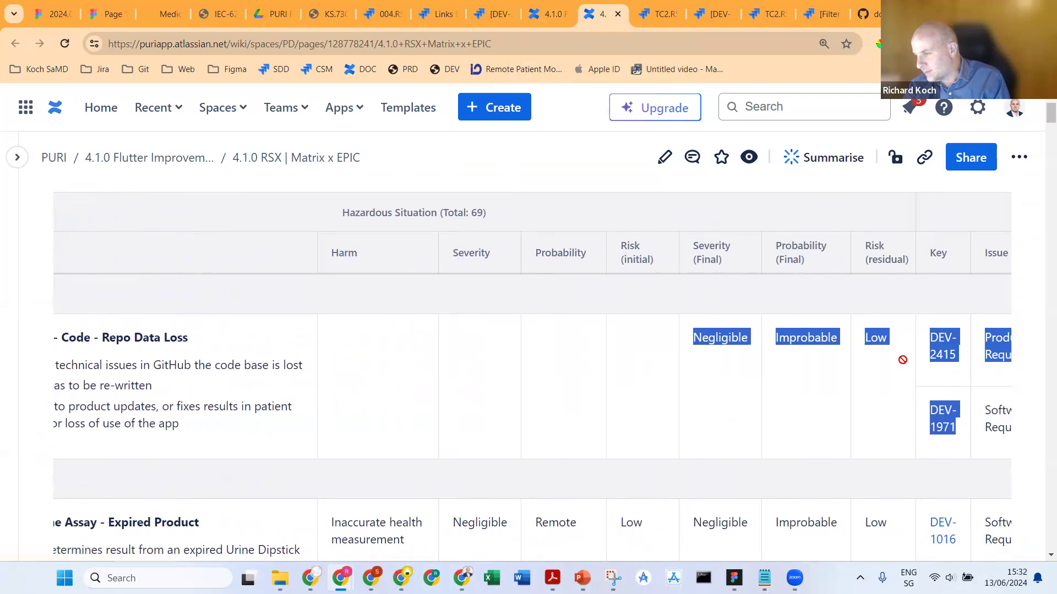
pyautogui.click(954, 342)
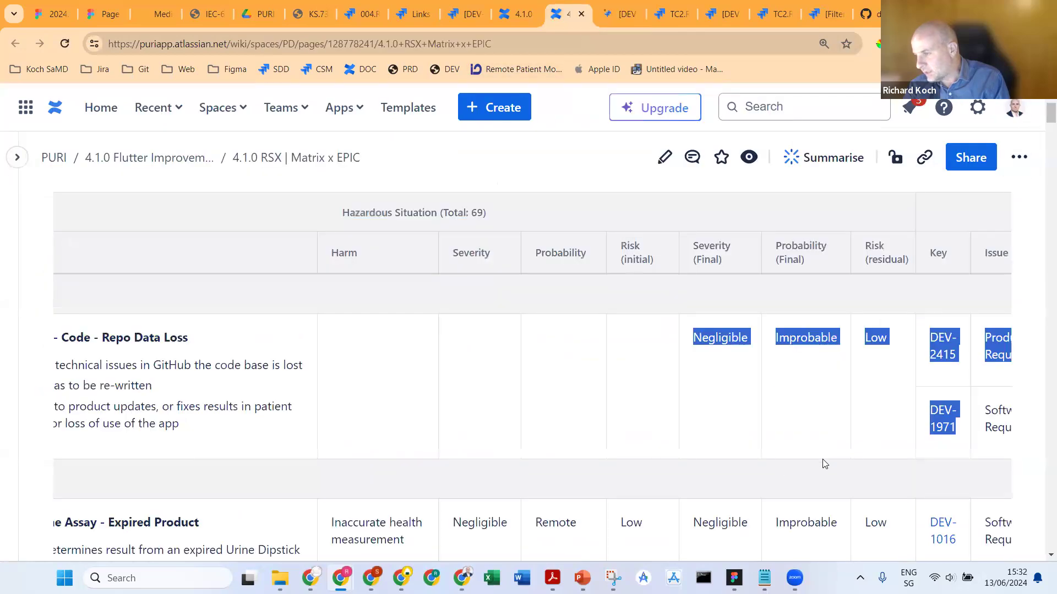
pyautogui.click(572, 11)
# - Examine the Repo Data Loss row of the risk matrix, from its description to its mitigating requirements
pyautogui.moveTo(992, 413); pyautogui.dragTo(913, 423)
pyautogui.click(298, 405)
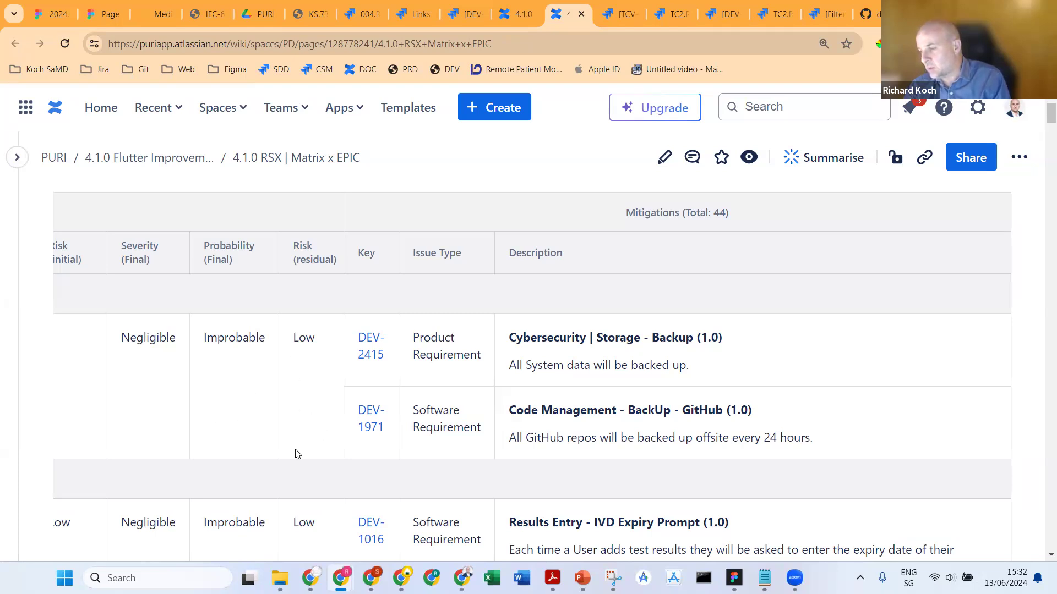
pyautogui.moveTo(688, 441); pyautogui.dragTo(297, 387)
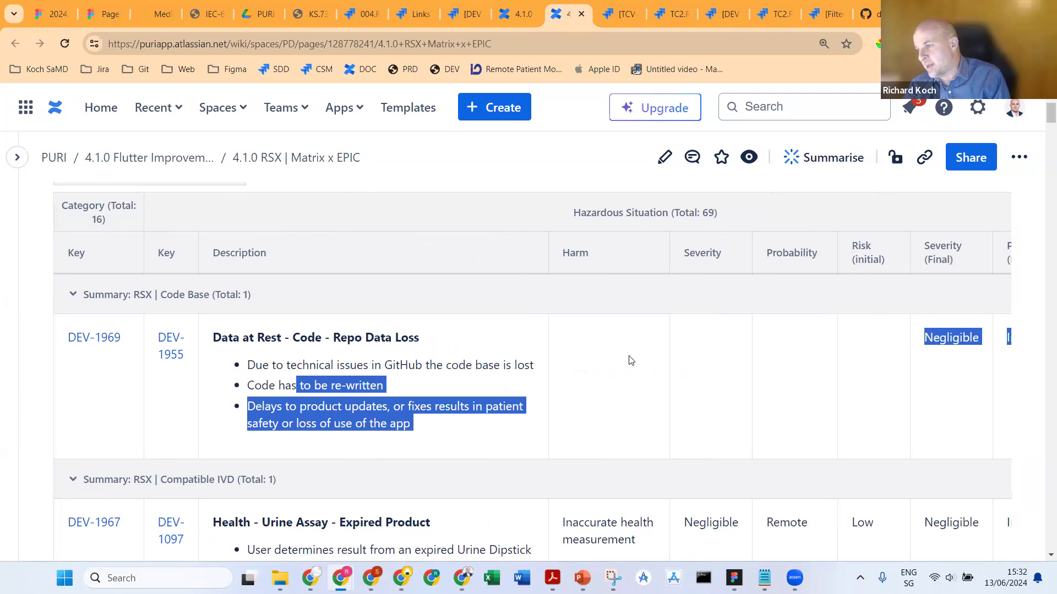
pyautogui.scroll(-2, 624, 358)
pyautogui.scroll(4, 622, 358)
pyautogui.scroll(-2, 622, 298)
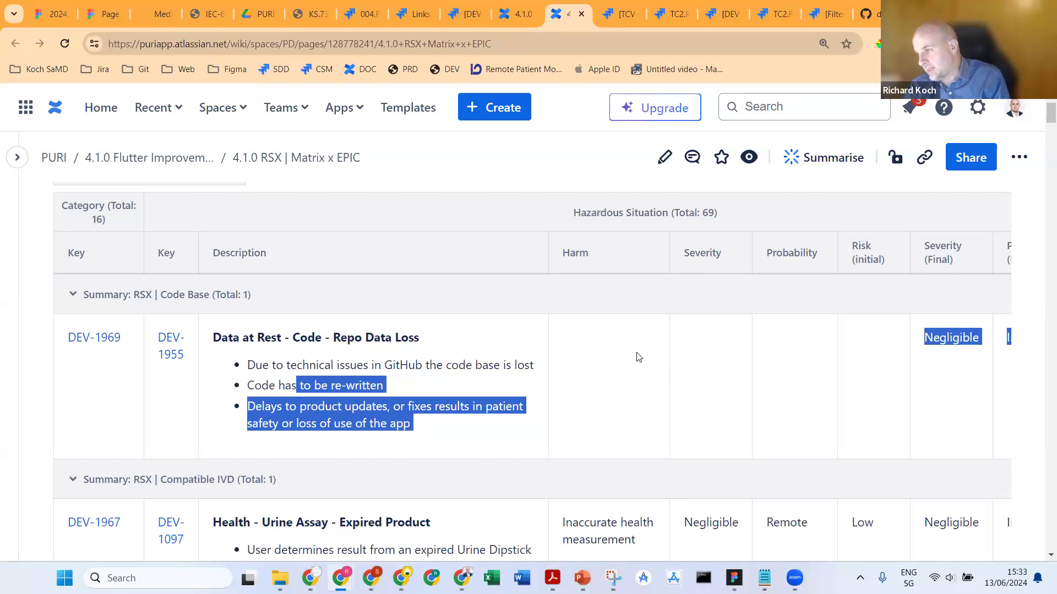
pyautogui.scroll(-2, 639, 357)
pyautogui.scroll(4, 582, 354)
pyautogui.scroll(-1, 597, 342)
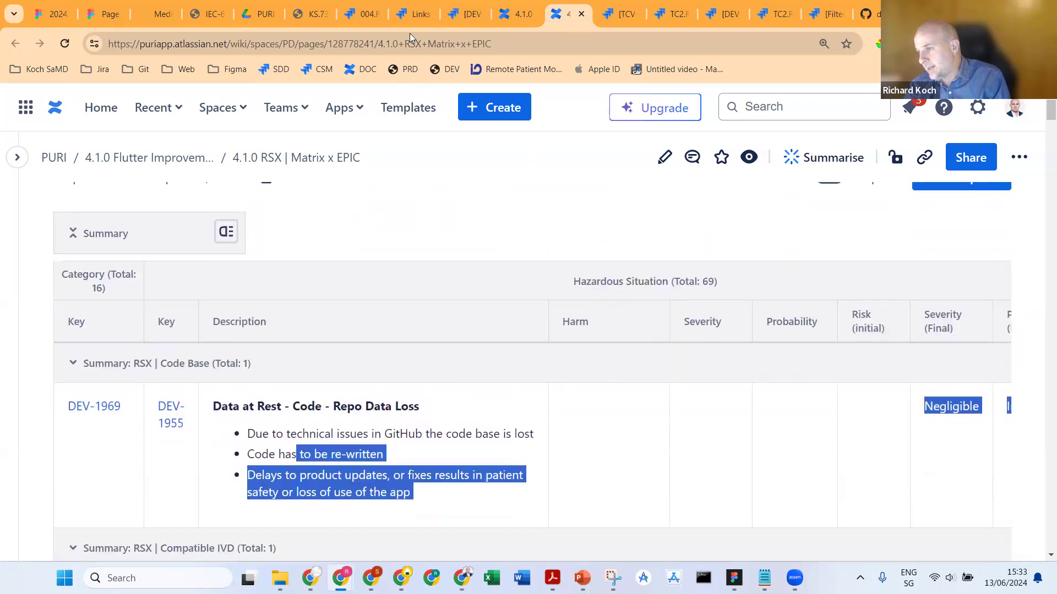
# - Switch to the Cybersecurity | Storage - Backup (1.0) requirement and review its description and the linked risk it mitigates
pyautogui.click(609, 7)
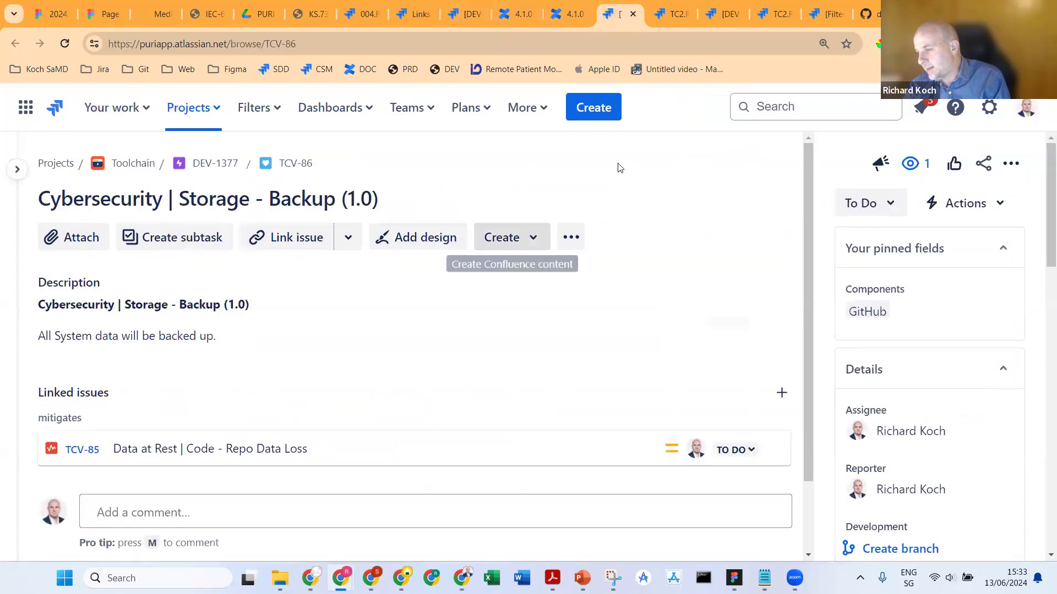
pyautogui.scroll(-2, 599, 307)
pyautogui.scroll(1, 598, 307)
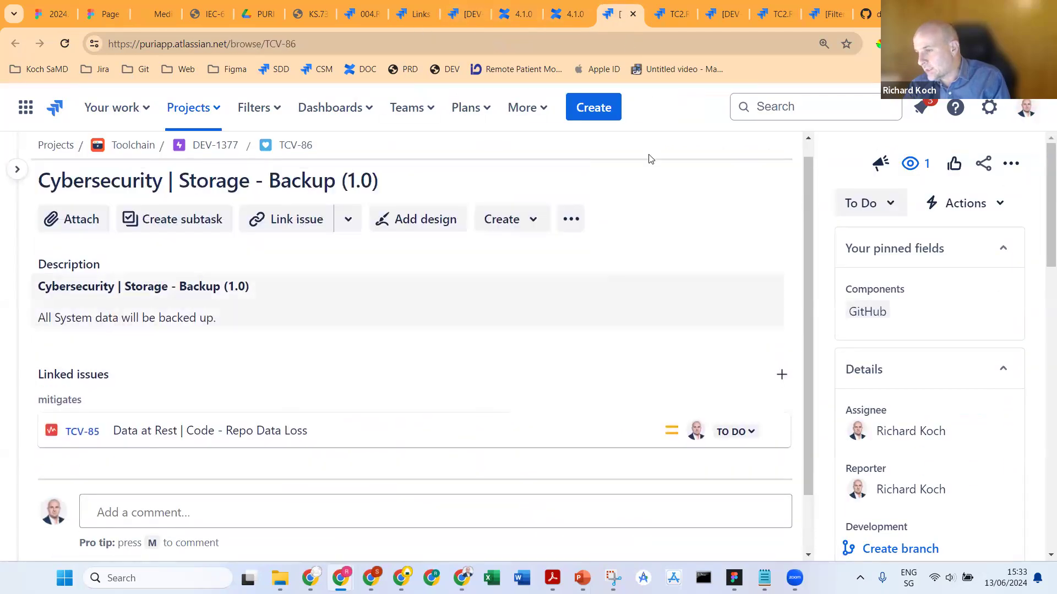
# - Close the Toolchain timeline's browser tab and accept all cookies on the RSX | Code Base epic page
pyautogui.click(673, 17)
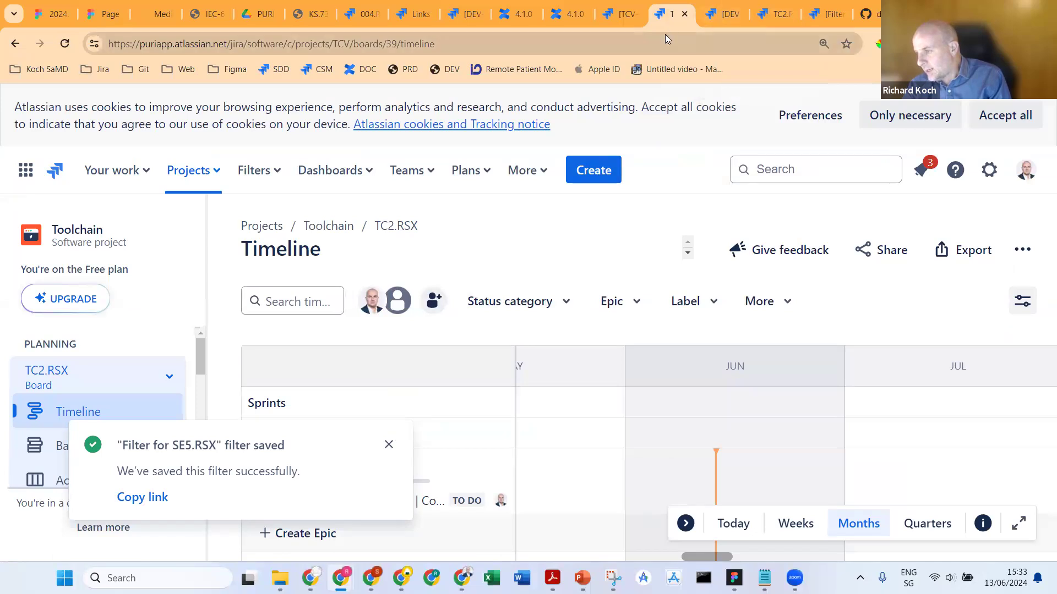
pyautogui.click(684, 13)
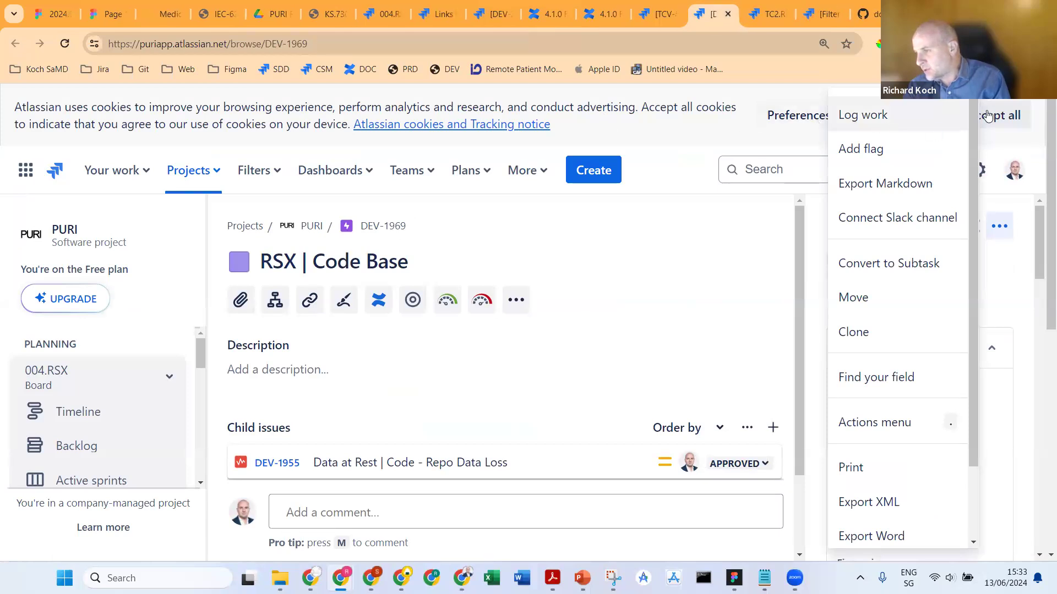
pyautogui.click(997, 116)
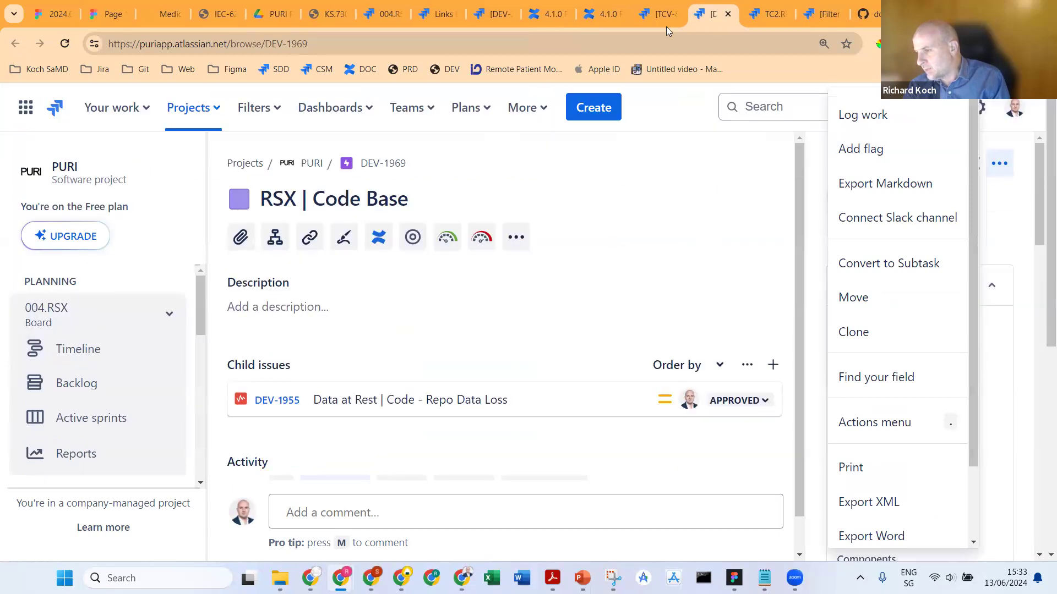
# - Open the Toolchain project from the full project list and expand the RSX | Code Base epic in its timeline
pyautogui.click(191, 109)
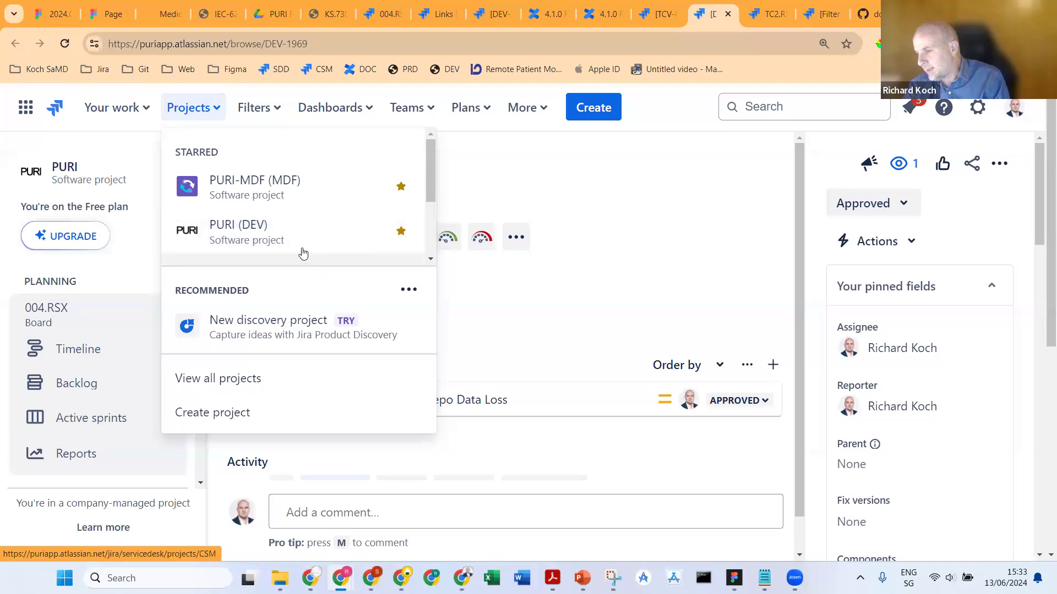
pyautogui.click(255, 376)
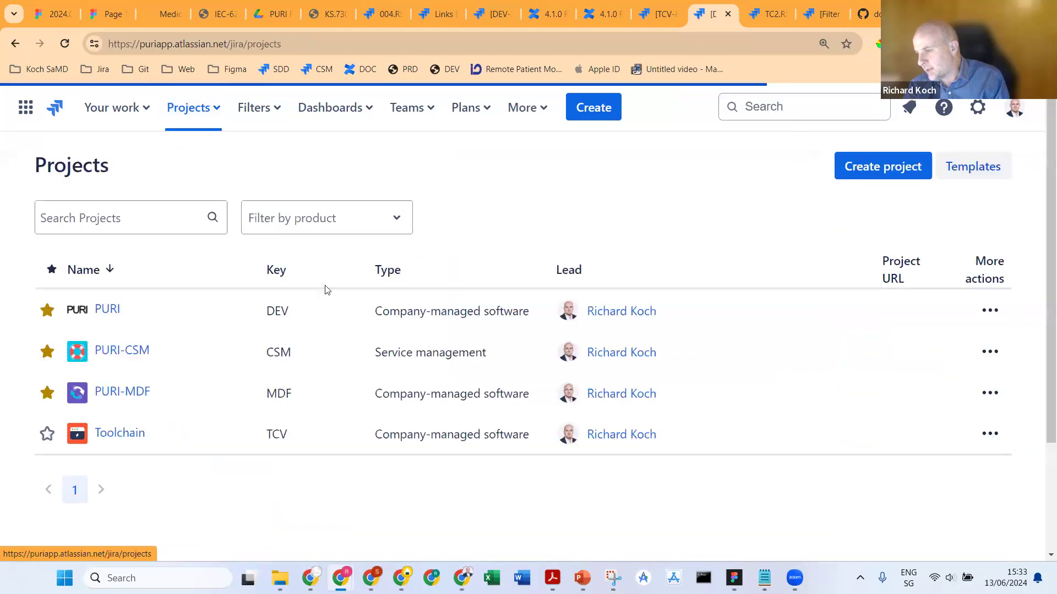
pyautogui.click(111, 432)
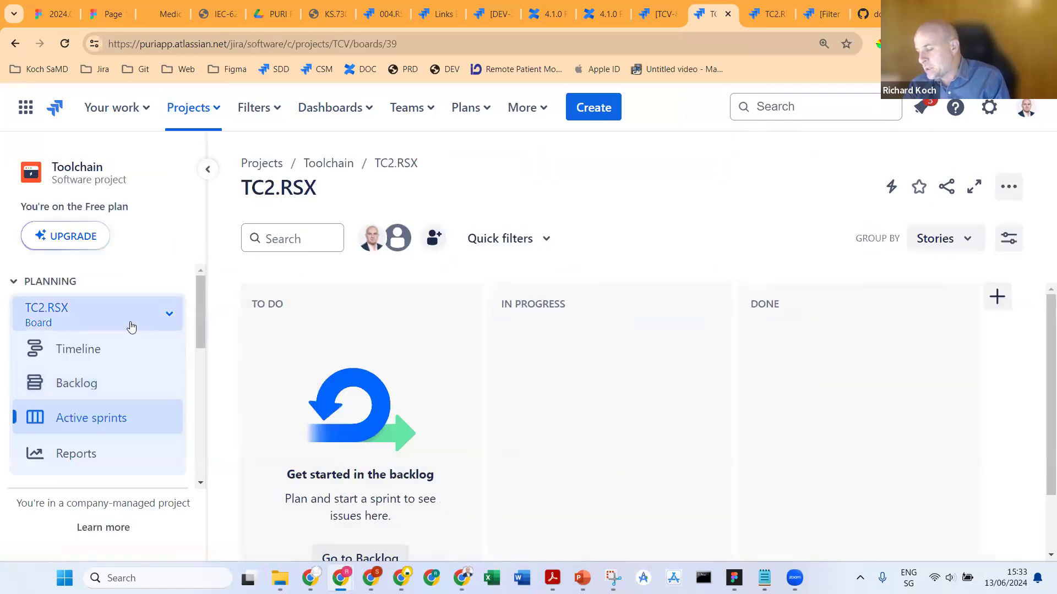
pyautogui.click(84, 365)
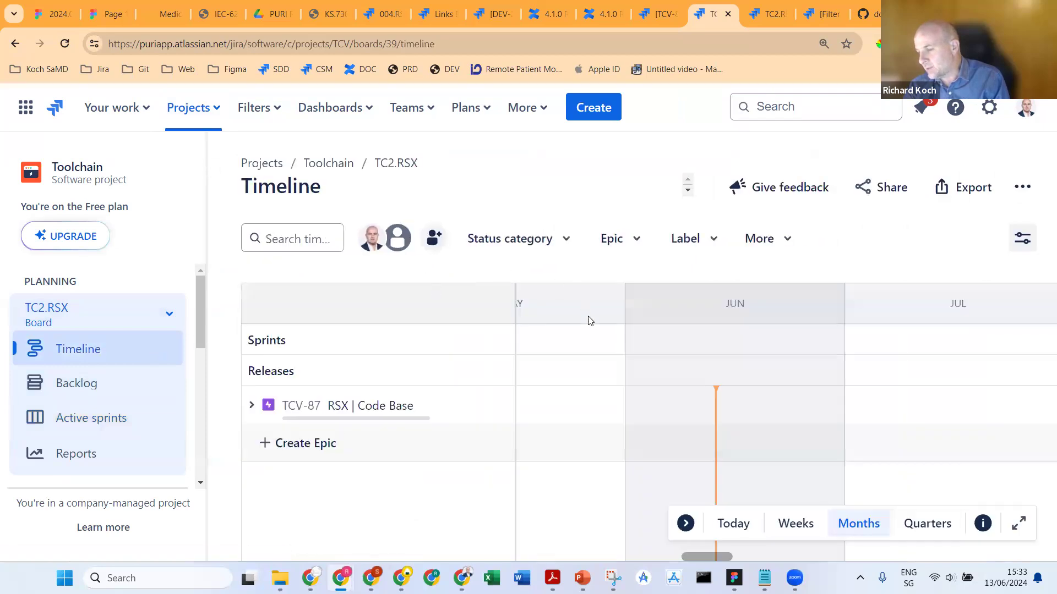
pyautogui.click(252, 405)
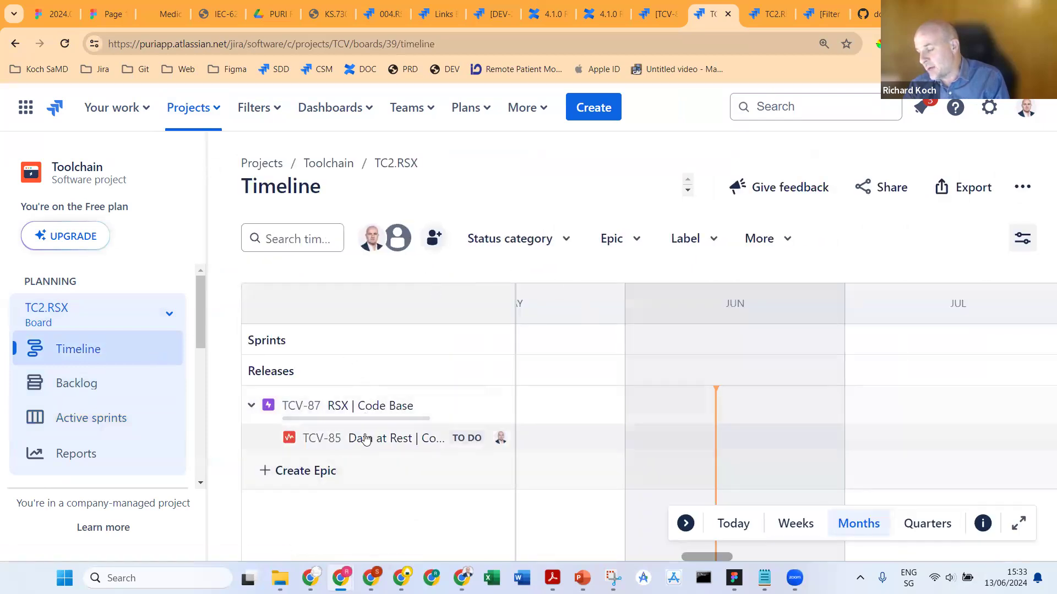
# - Open risk TCV-85 from the timeline in a new browser tab and switch to it
pyautogui.moveTo(369, 425)
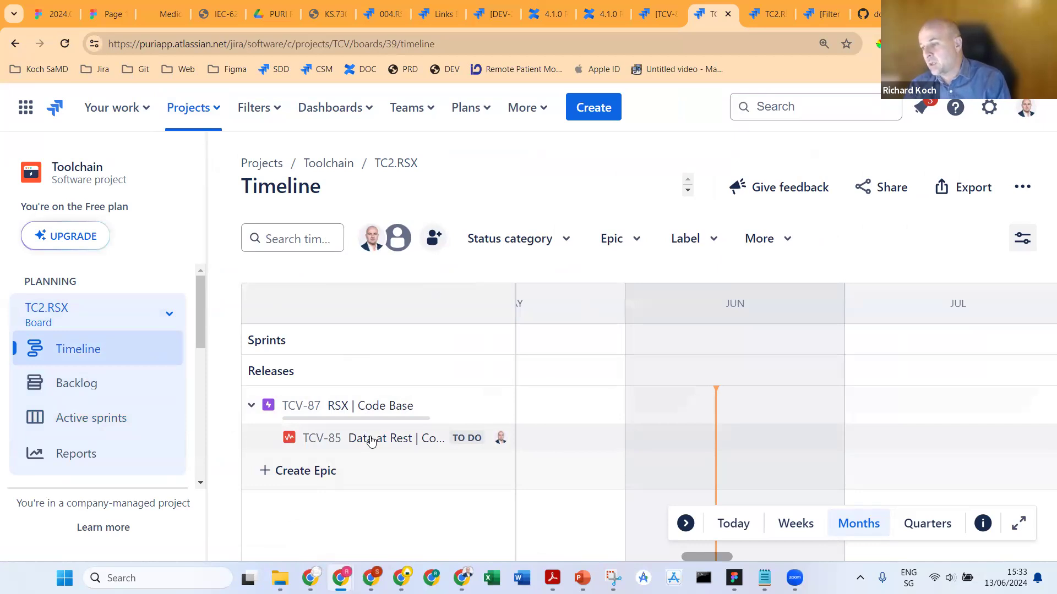
pyautogui.click(325, 441)
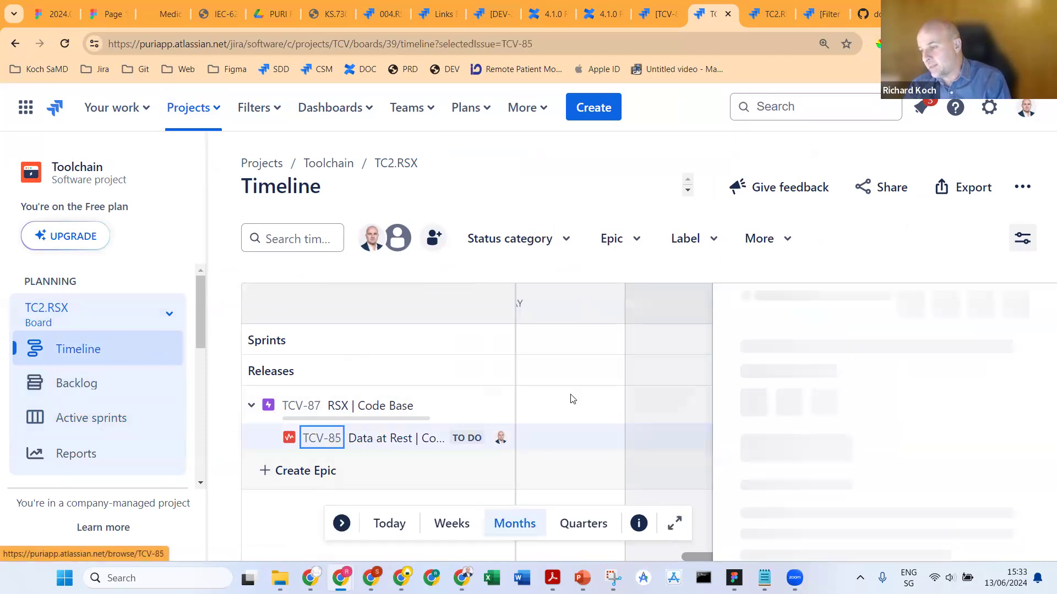
pyautogui.rightClick(315, 440)
pyautogui.click(390, 238)
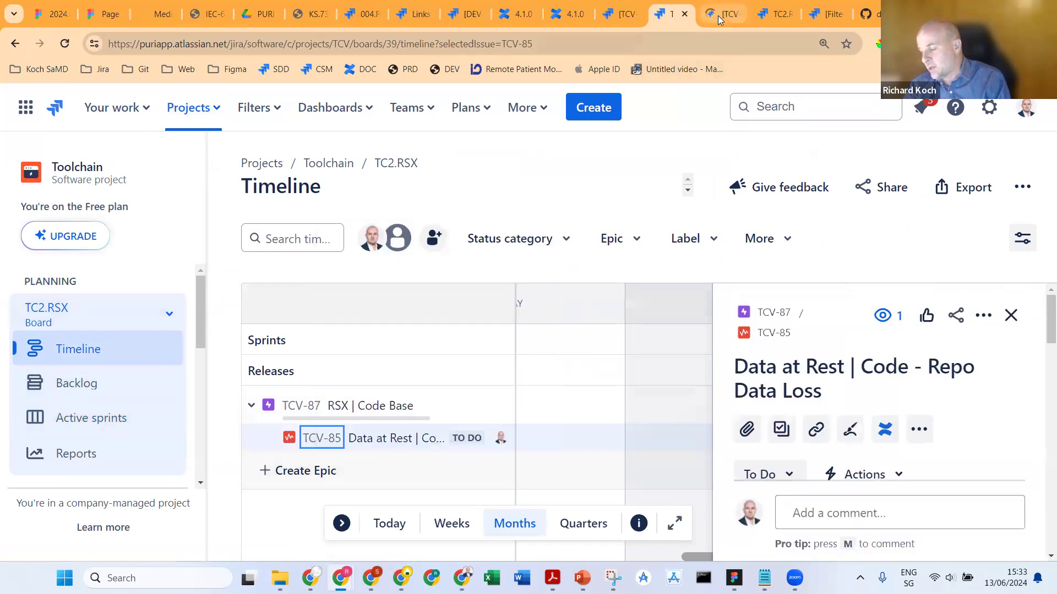
pyautogui.click(718, 19)
# - Review risk TCV-85's description and its mitigating requirements, previewing Code Management | BackUp - GitHub (1.0)
pyautogui.moveTo(472, 566)
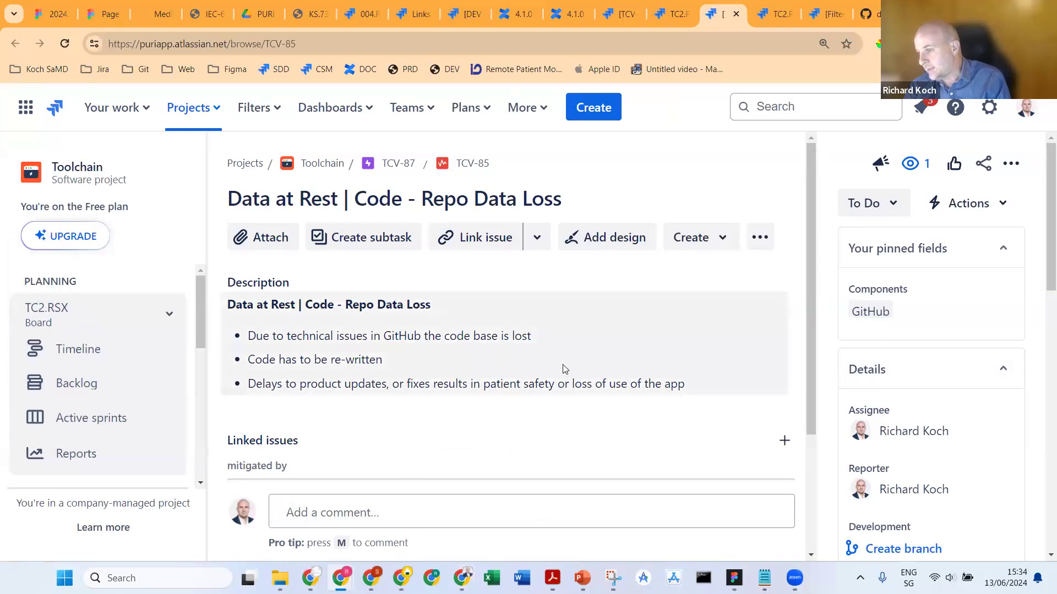
pyautogui.scroll(-3, 566, 368)
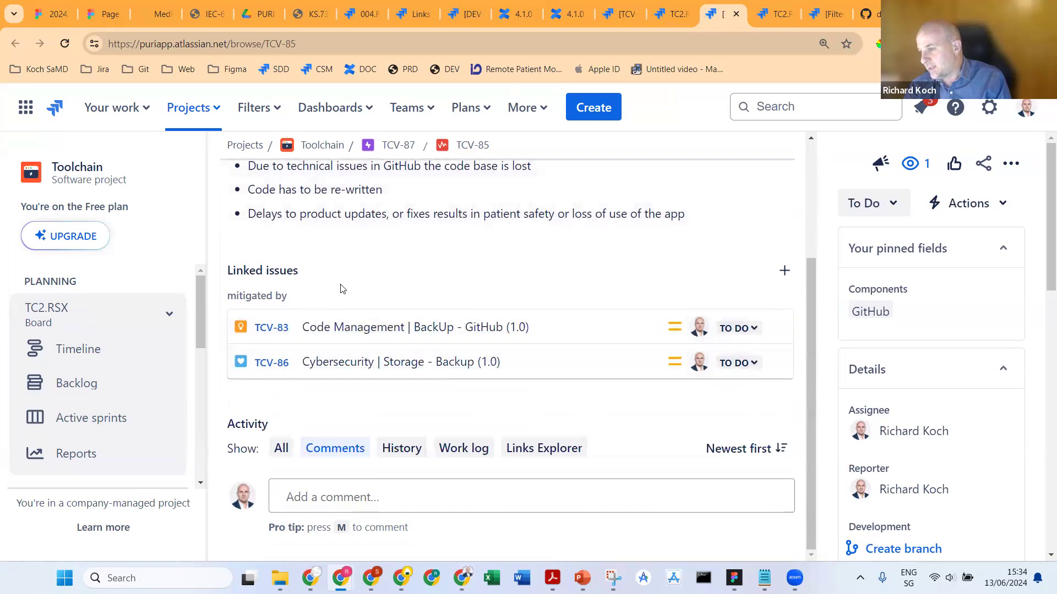
pyautogui.scroll(2, 470, 233)
pyautogui.scroll(-2, 471, 234)
pyautogui.moveTo(419, 329)
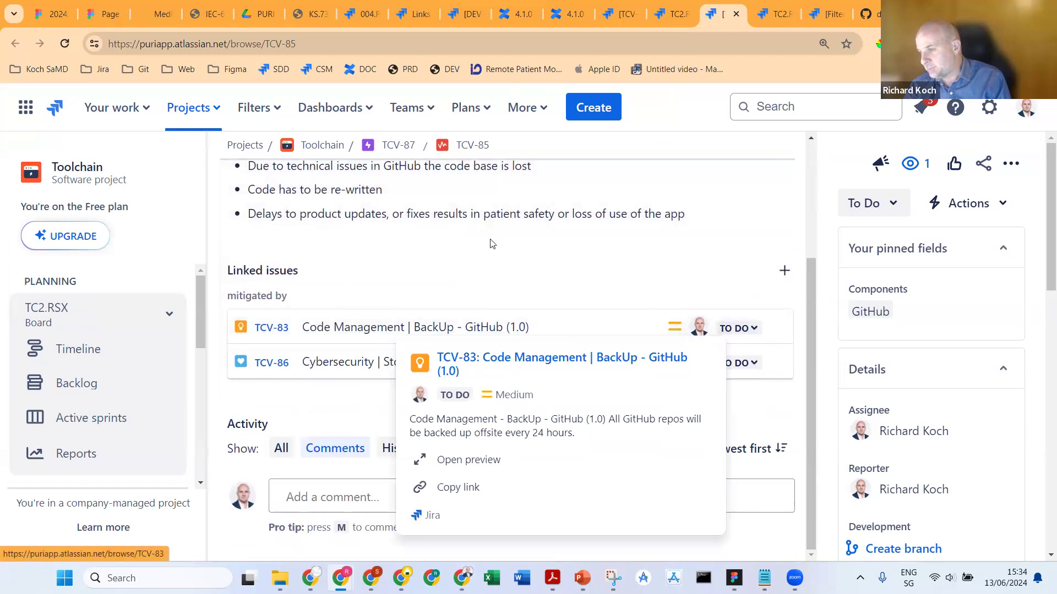
pyautogui.scroll(3, 404, 364)
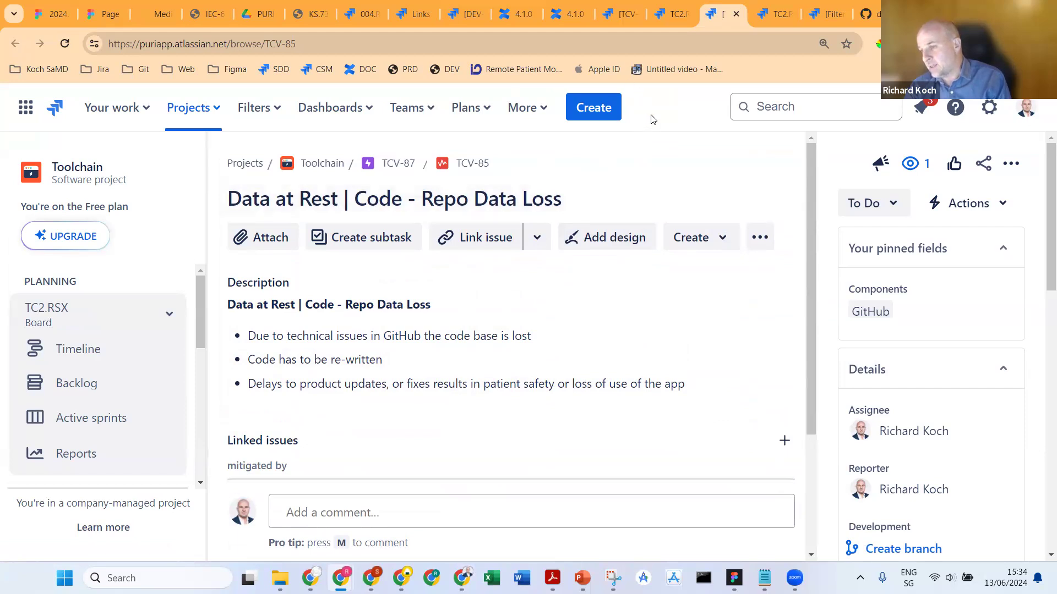
# - Look through the Toolchain project's list of boards and check the browser tab with the TC2.RSX board settings
pyautogui.click(135, 308)
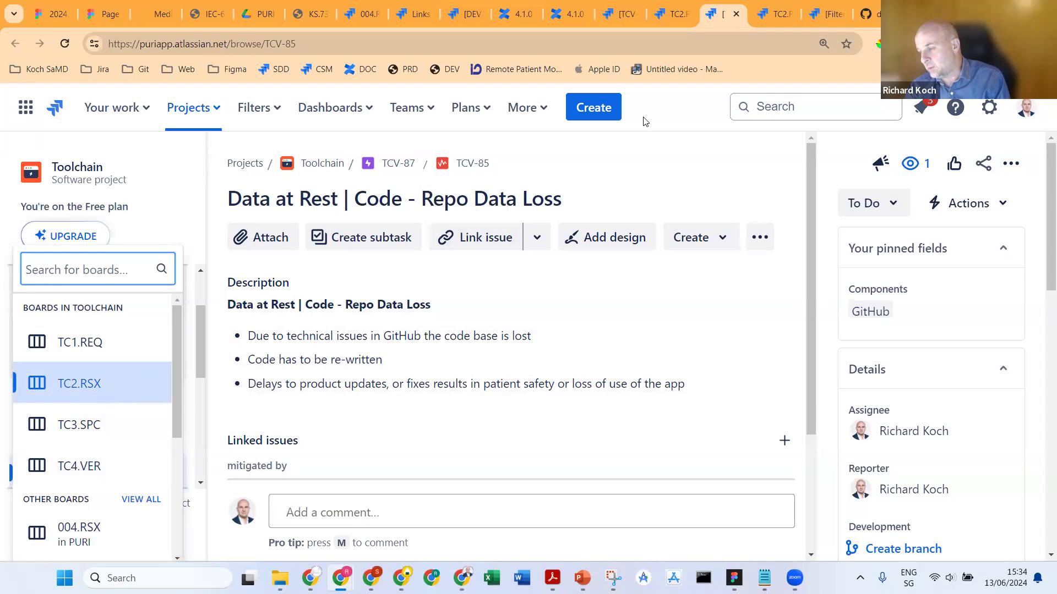
pyautogui.click(672, 122)
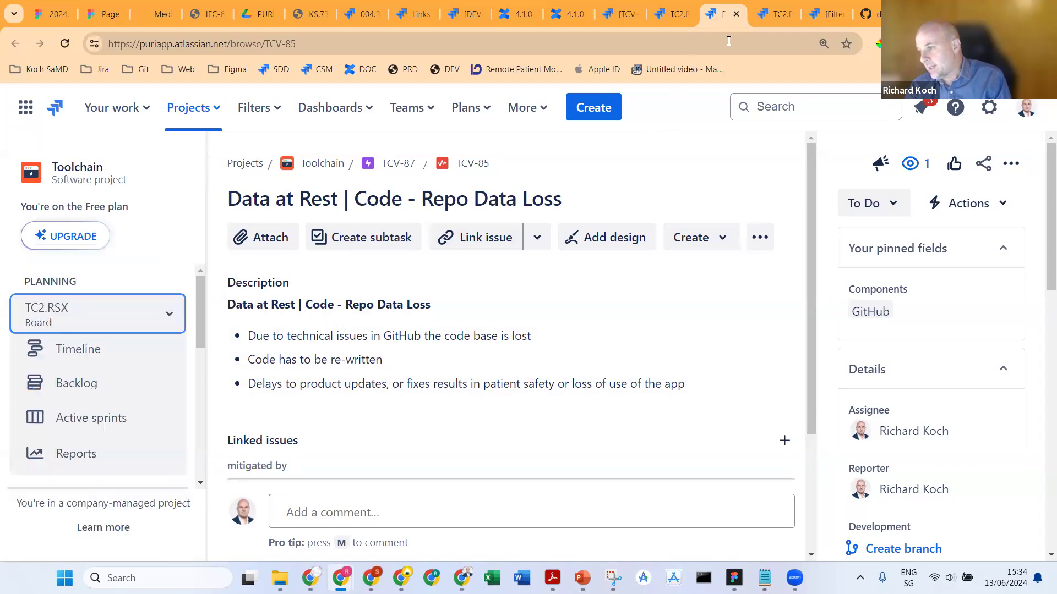
pyautogui.click(765, 16)
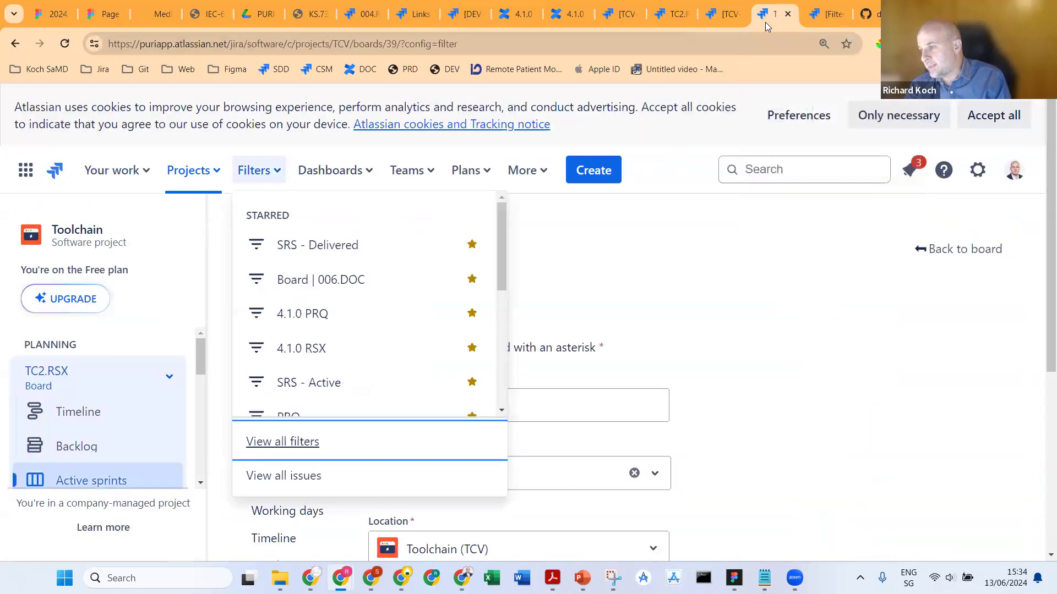
pyautogui.click(786, 282)
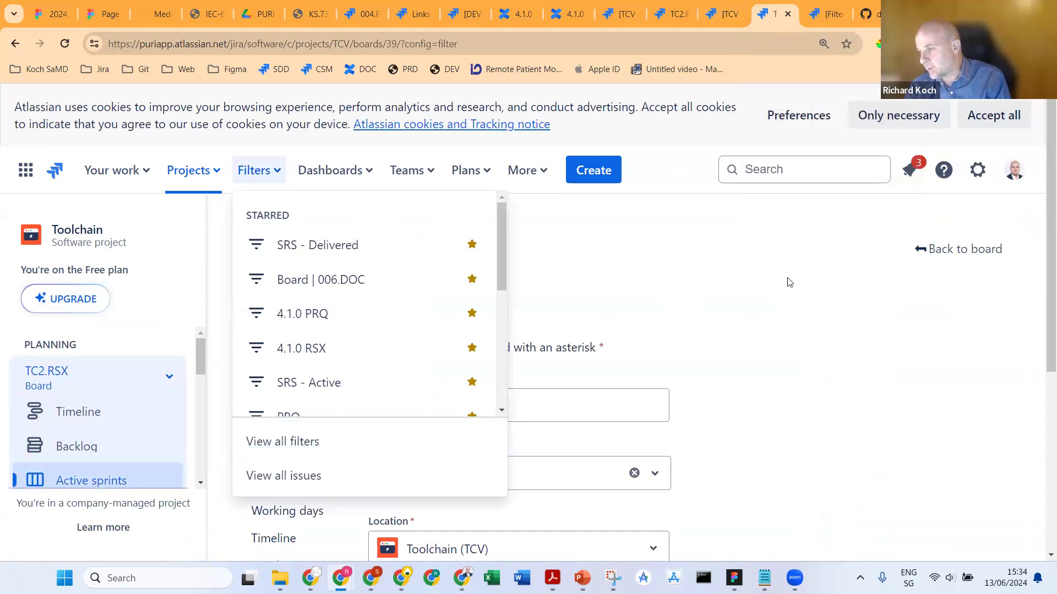
# - Return to the 4.1.0 RSX | Matrix x EPIC snapshot, clear the text selection and look over the table
pyautogui.click(580, 8)
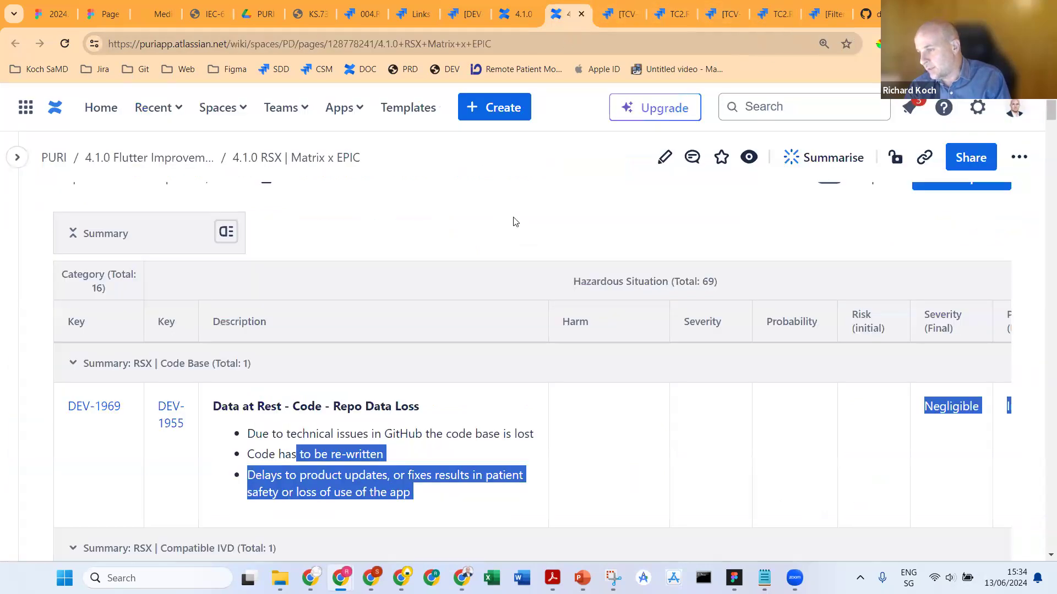
pyautogui.click(515, 223)
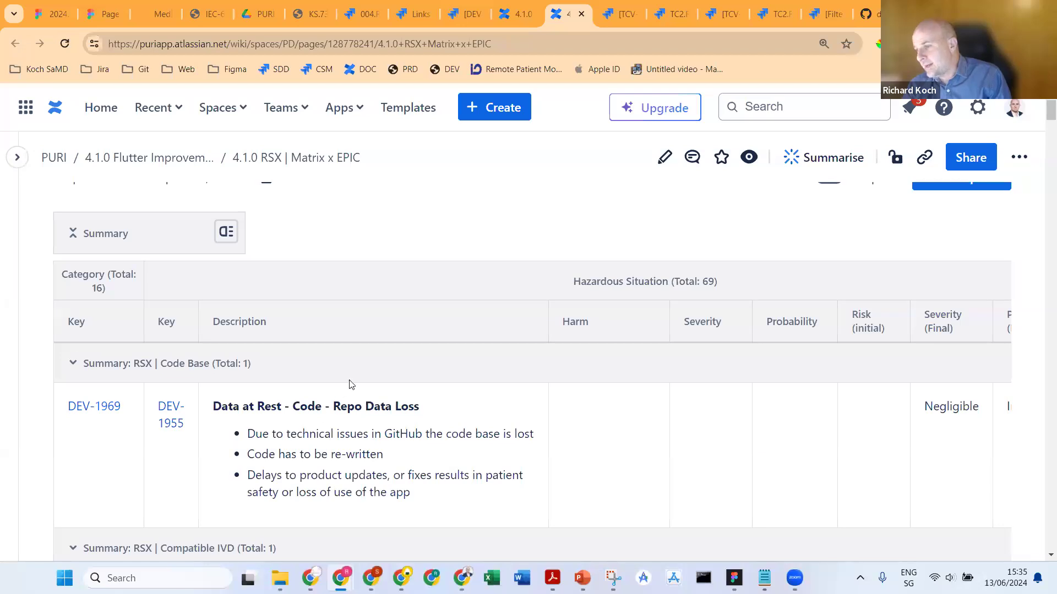
pyautogui.scroll(-2, 351, 384)
pyautogui.scroll(2, 385, 318)
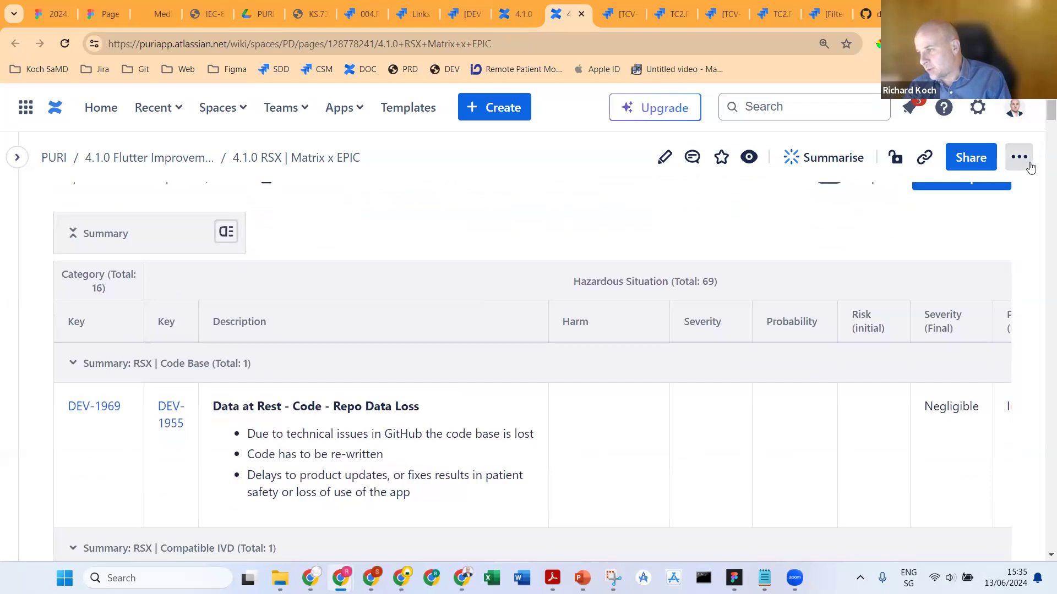
# - Look through the snapshot page's additional actions, including page history and the Markdown and Scroll PDF export options
pyautogui.click(1029, 166)
pyautogui.scroll(-2, 889, 358)
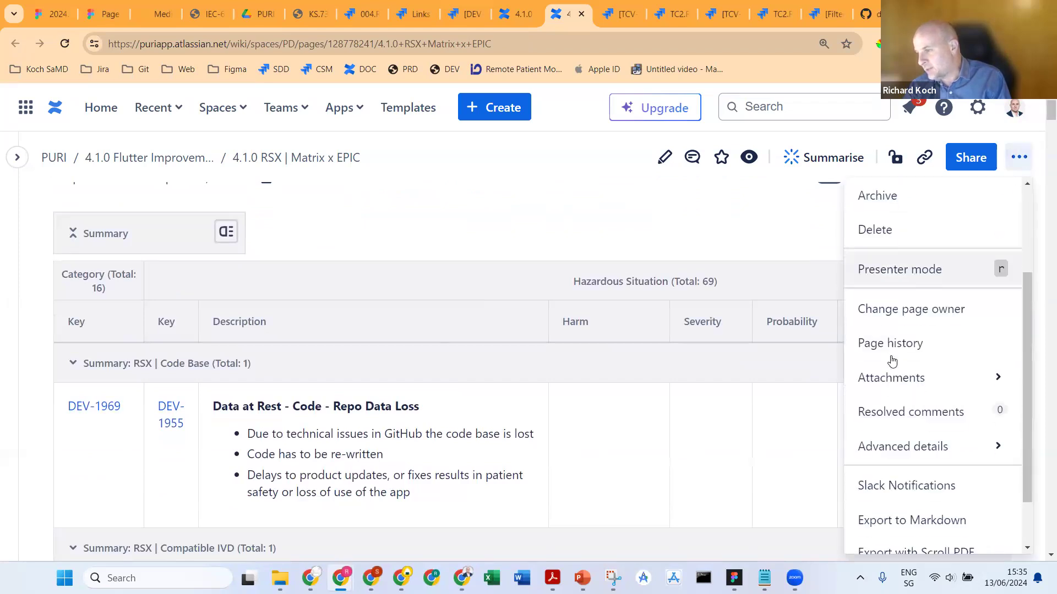
pyautogui.scroll(-2, 881, 435)
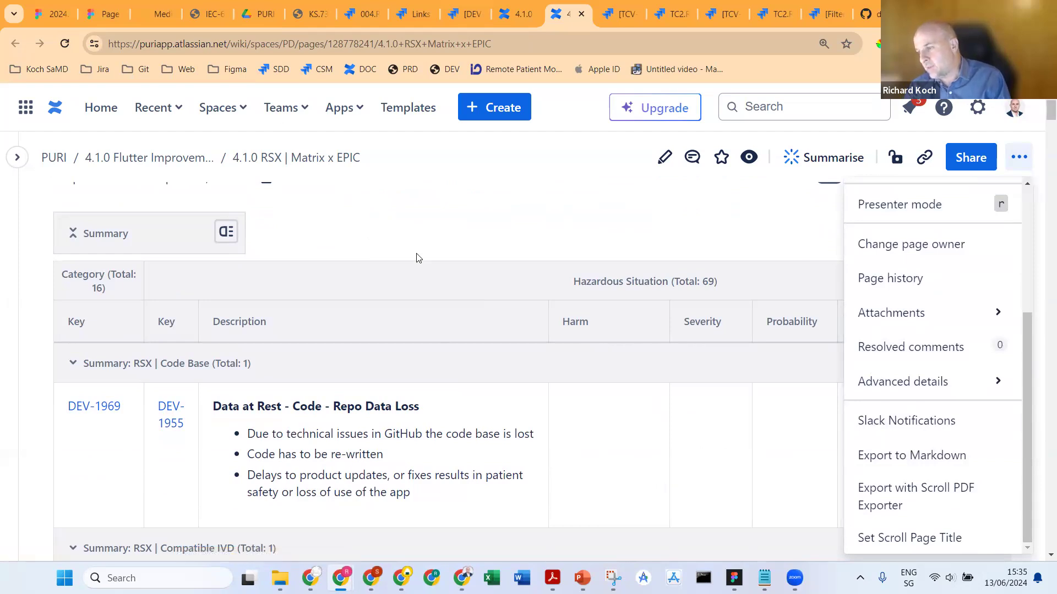
# - Dismiss the page's additional actions and look over the 4.1.0 RSX | Matrix x EPIC snapshot, from its header through the first hazard categories
pyautogui.click(427, 209)
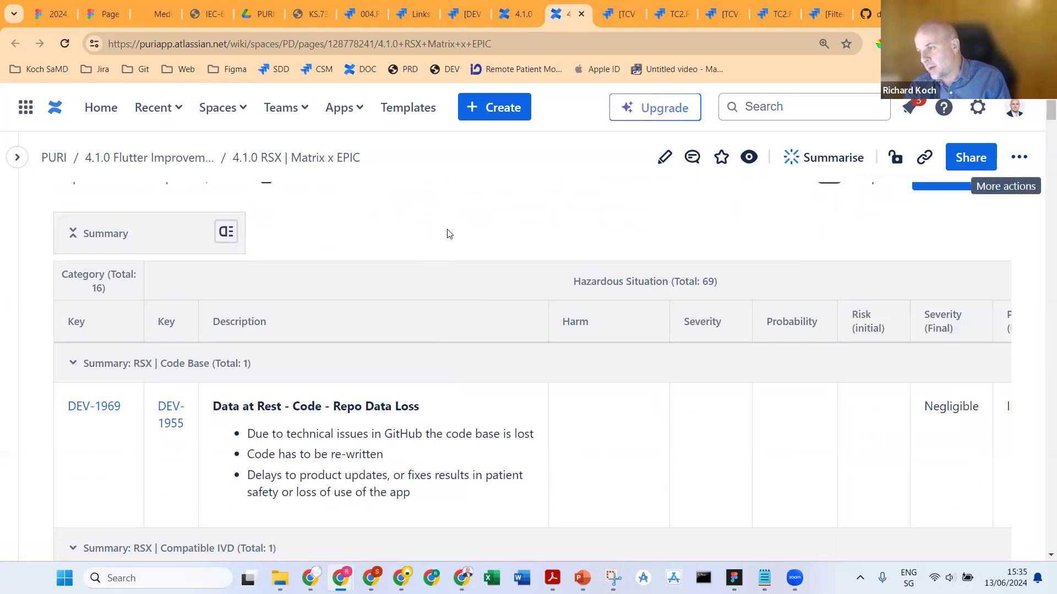
pyautogui.scroll(-3, 542, 237)
pyautogui.scroll(4, 544, 240)
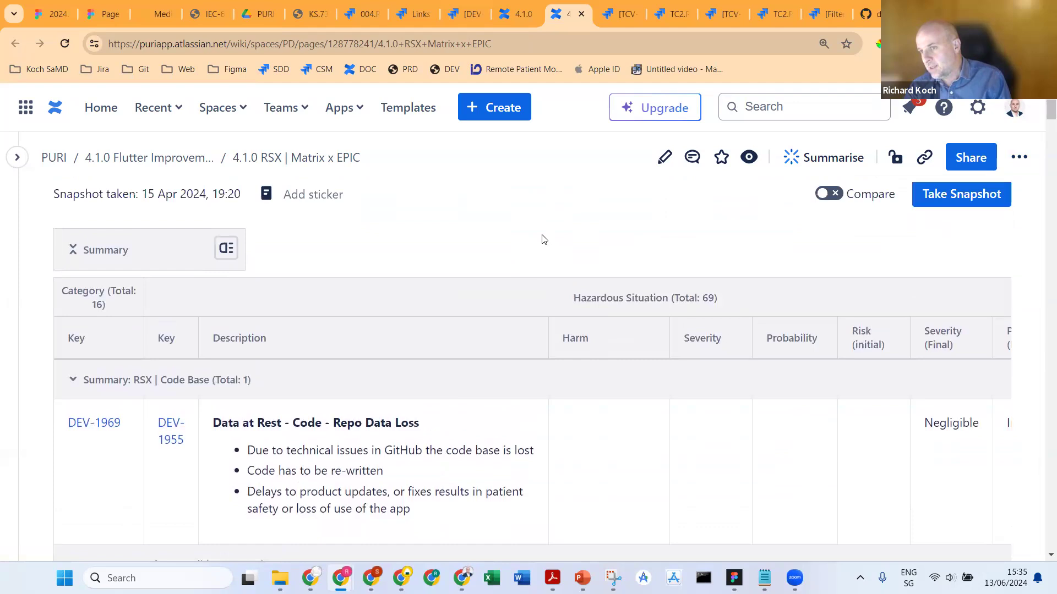
pyautogui.scroll(2, 544, 239)
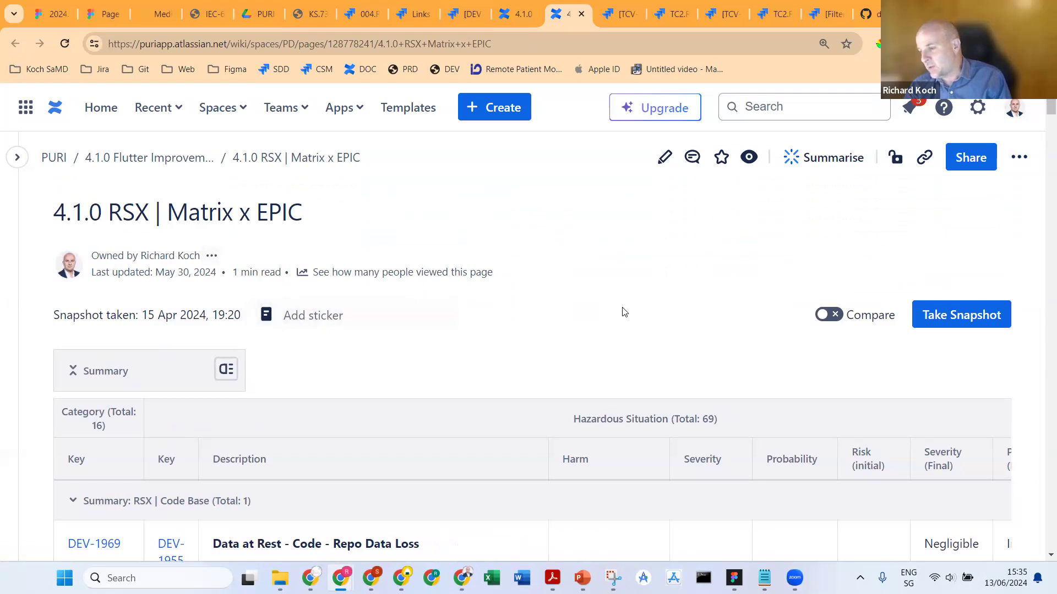
pyautogui.scroll(-2, 589, 282)
pyautogui.scroll(-3, 585, 308)
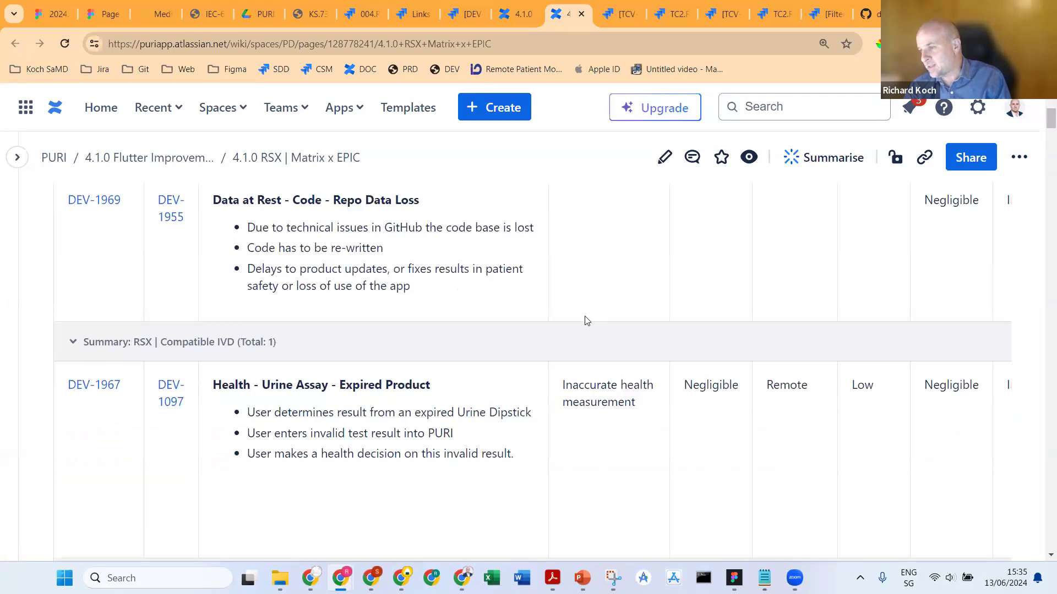
pyautogui.scroll(2, 586, 321)
pyautogui.scroll(3, 587, 321)
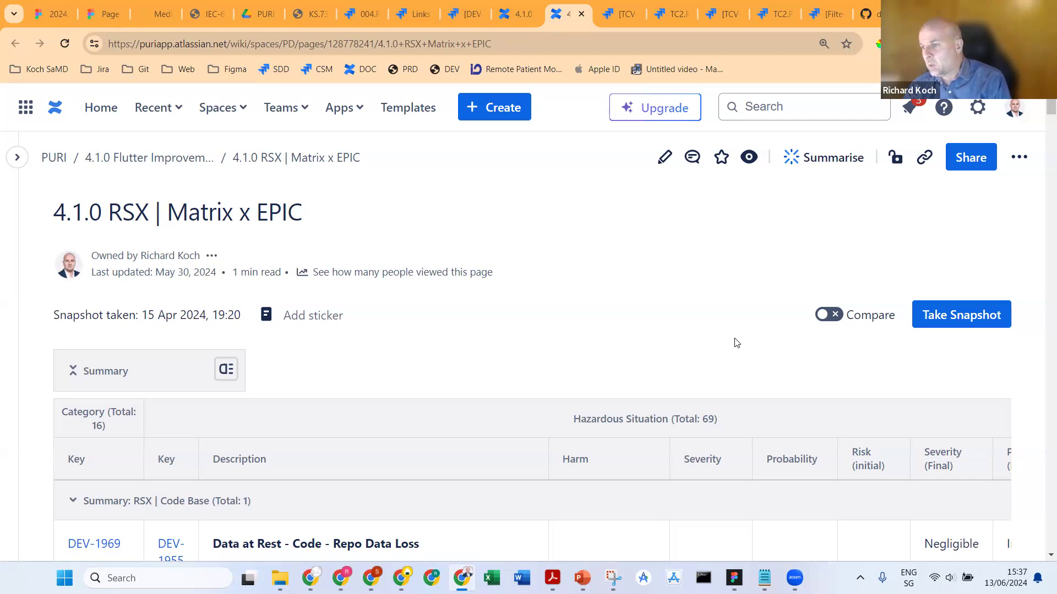
# - Switch to the Koch SaMD join page and highlight its whole "Medical Device Software Professional Network" heading
pyautogui.click(140, 21)
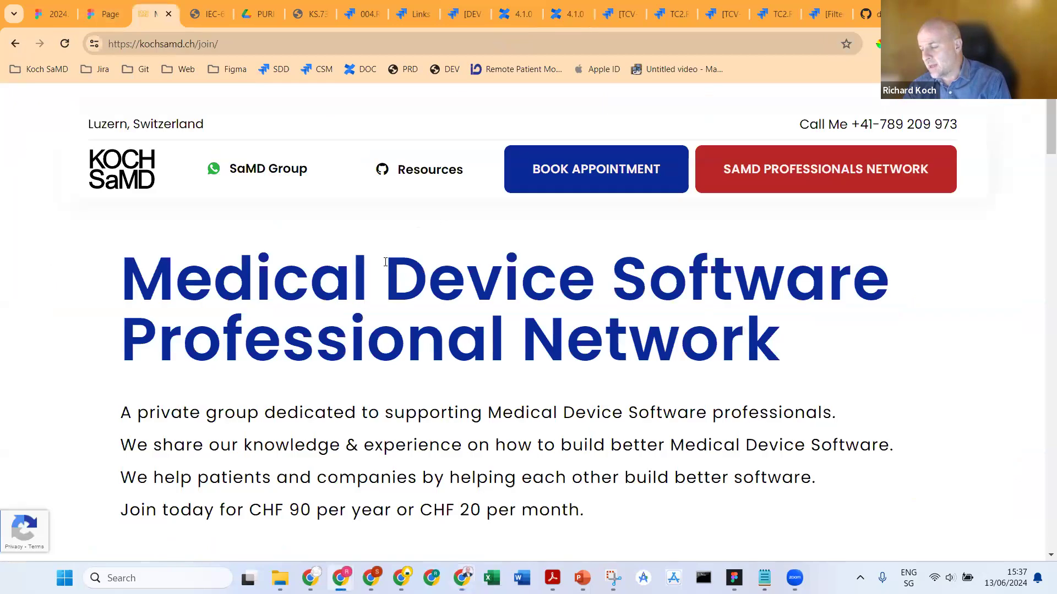
pyautogui.moveTo(141, 264); pyautogui.dragTo(680, 349)
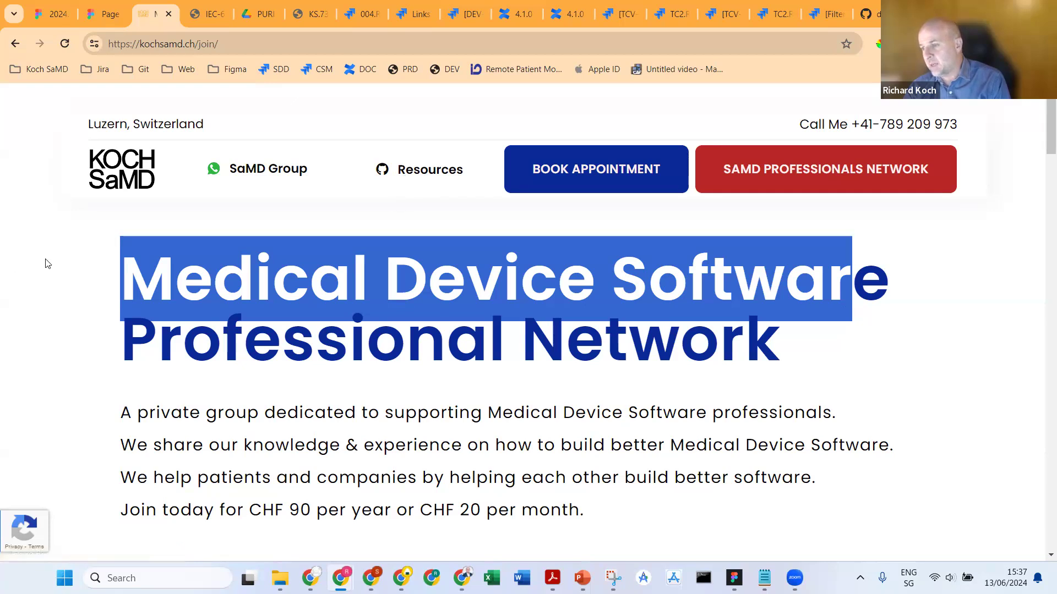
pyautogui.click(116, 283)
pyautogui.moveTo(120, 280); pyautogui.dragTo(780, 346)
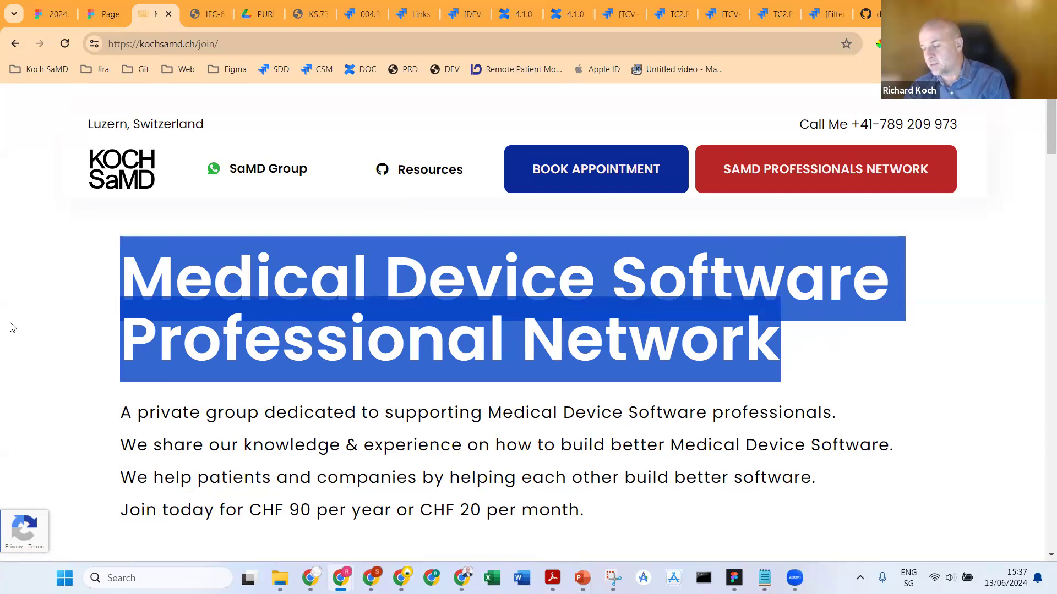
# - Look through the join page's membership benefits and annual subscription offer, and return to its heading
pyautogui.scroll(-5, 54, 333)
pyautogui.scroll(-18, 55, 330)
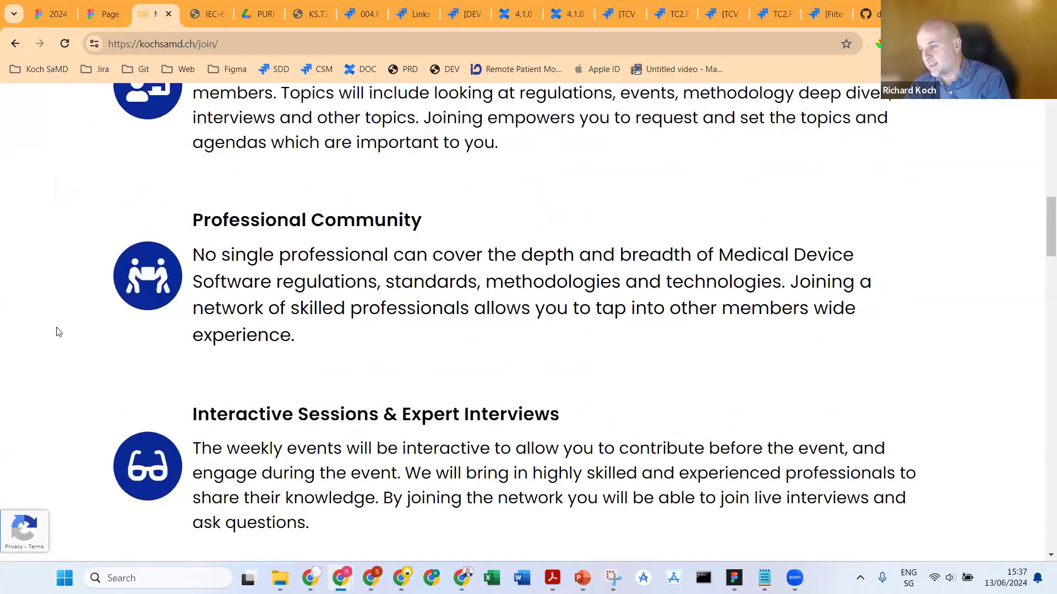
pyautogui.scroll(-3, 494, 423)
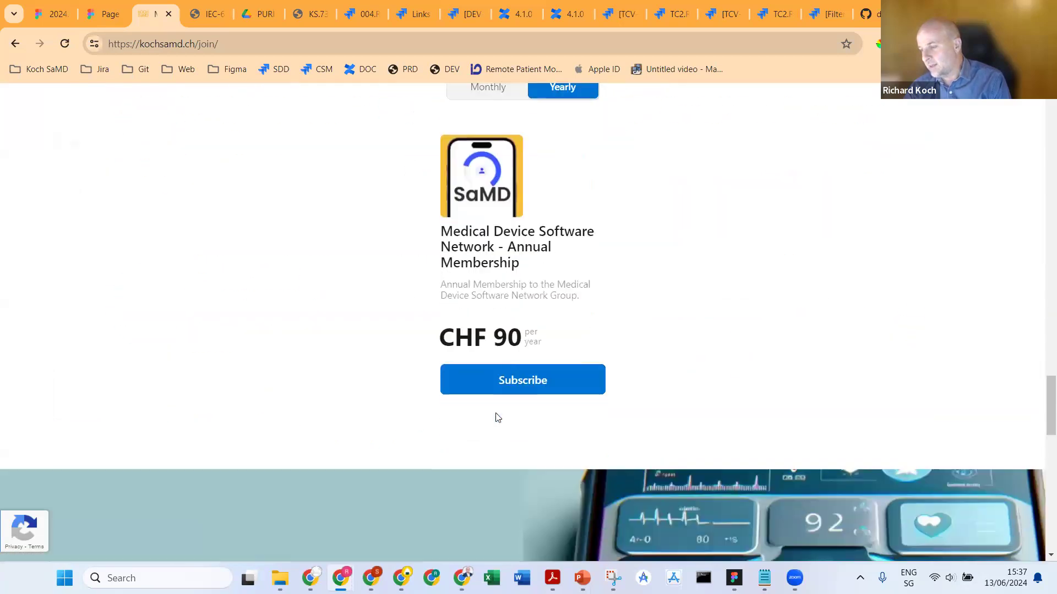
pyautogui.scroll(20, 194, 352)
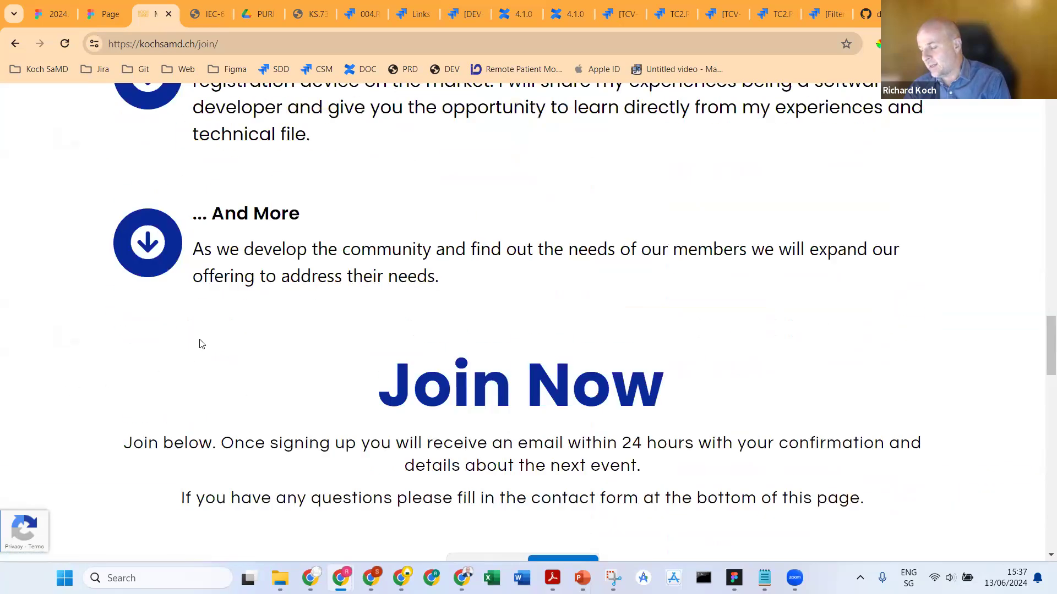
pyautogui.scroll(7, 177, 314)
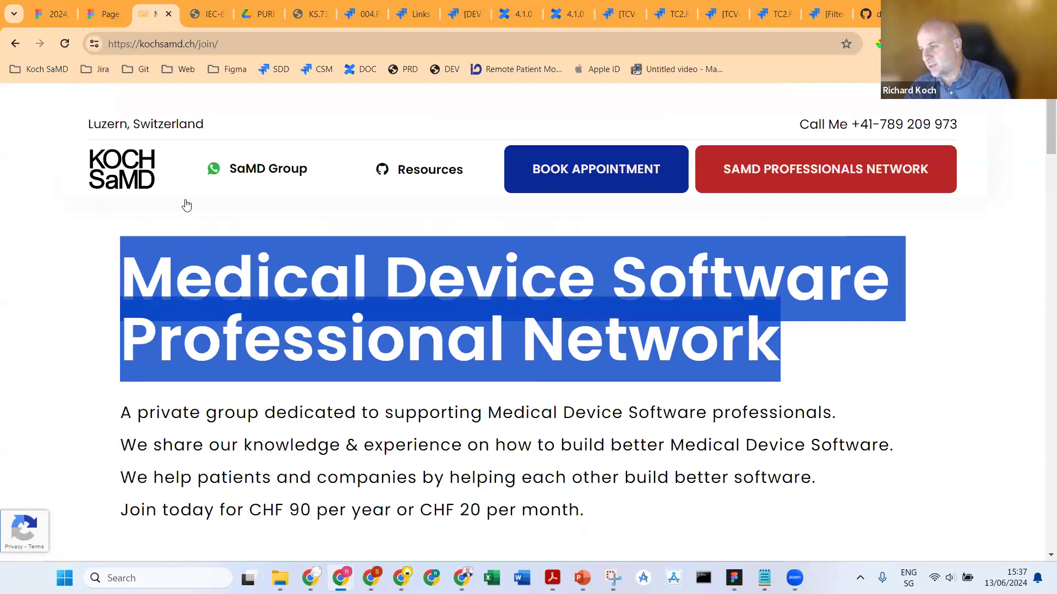